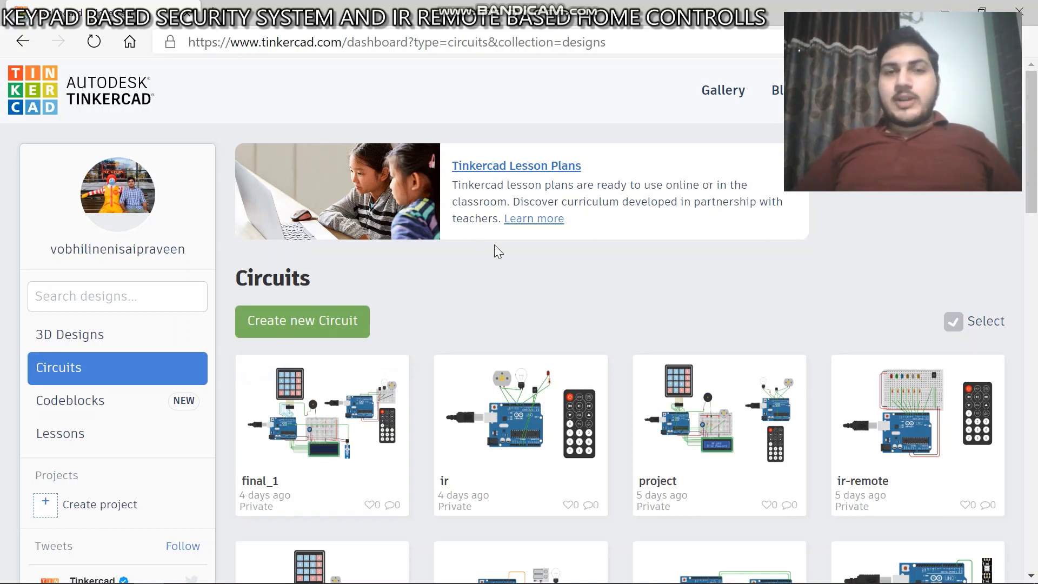
Create a new circuit and rename it simulation
click(330, 327)
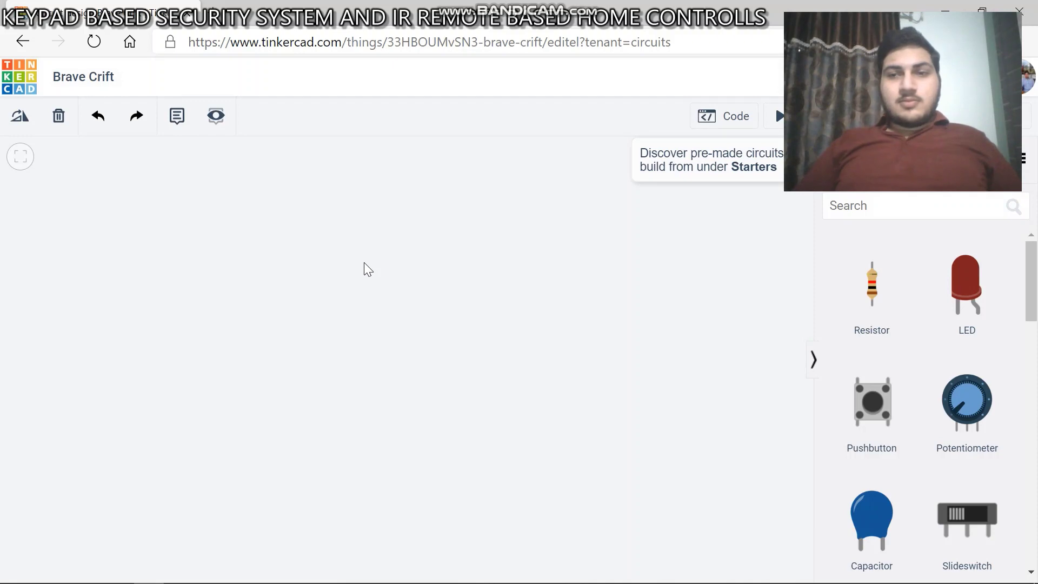
click(100, 79)
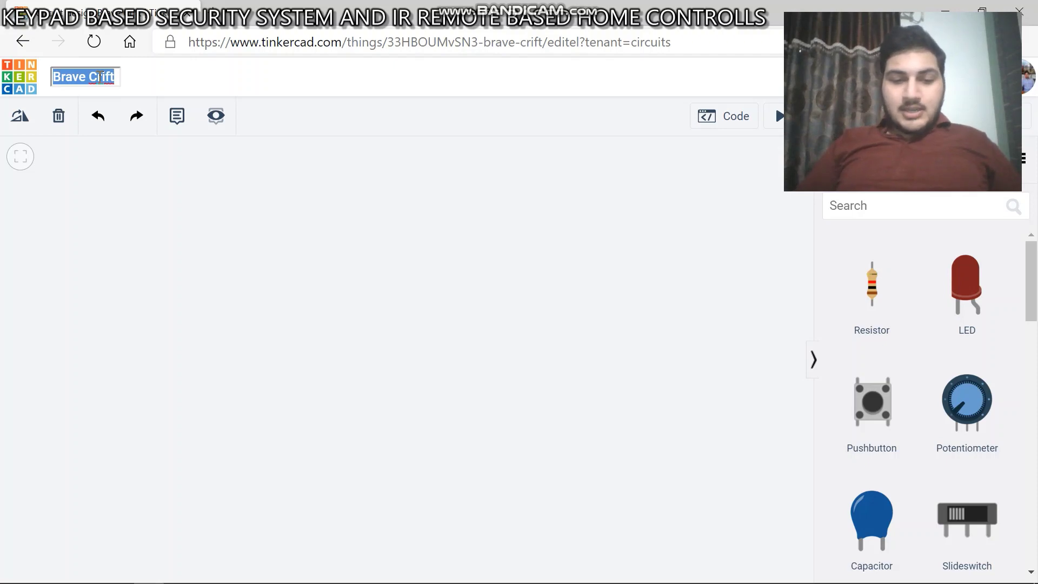
text(si)
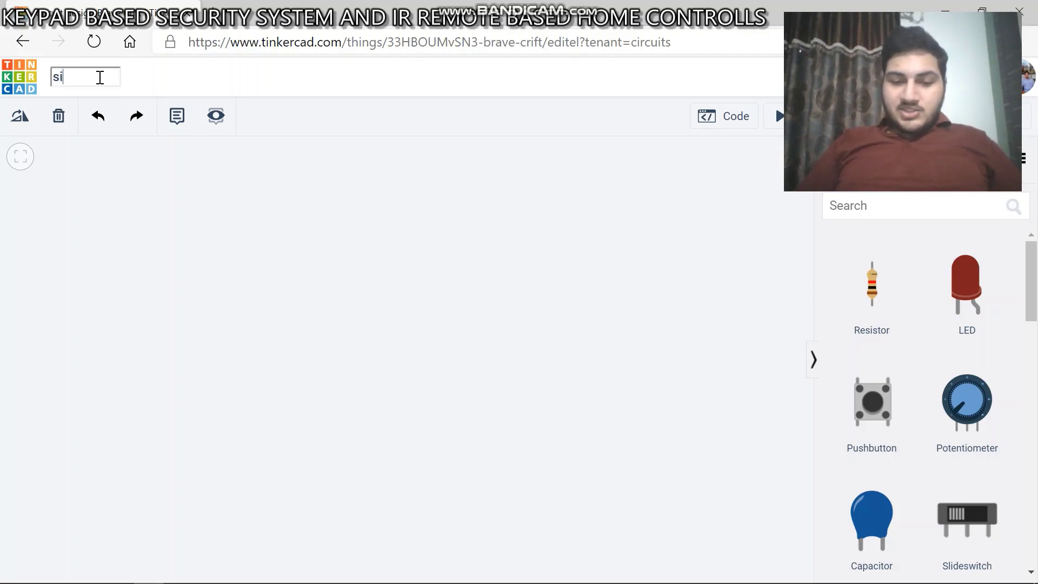
text(muulation)
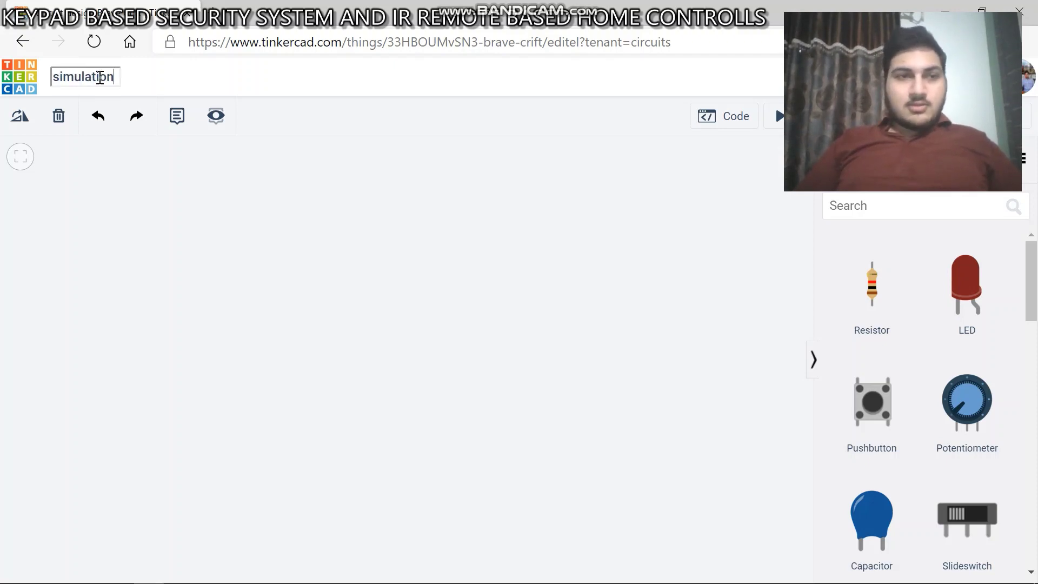
key(Escape)
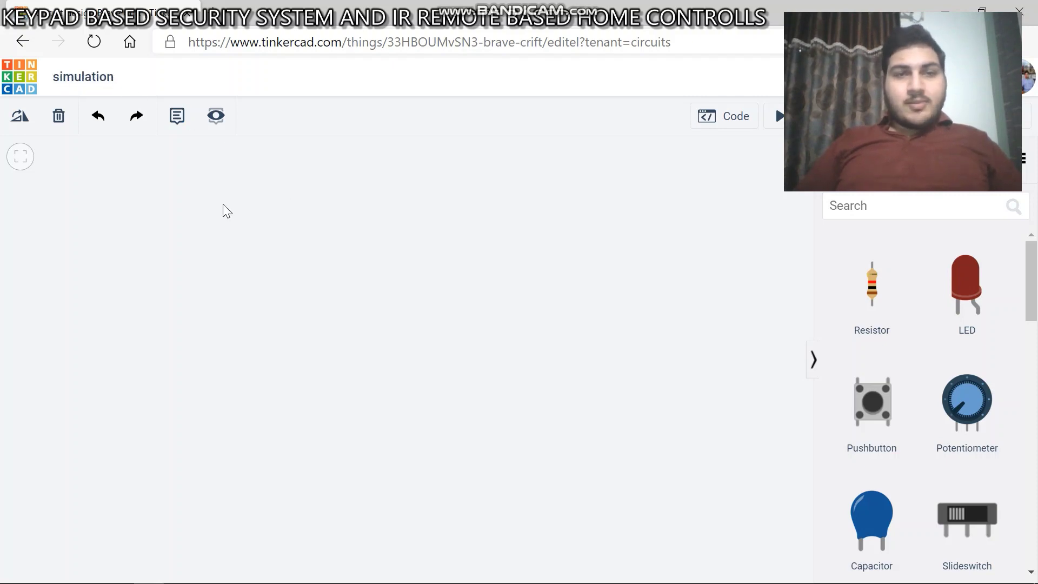
Find the Arduino Uno R3 by searching for arduino and place one on the empty workplane
click(892, 204)
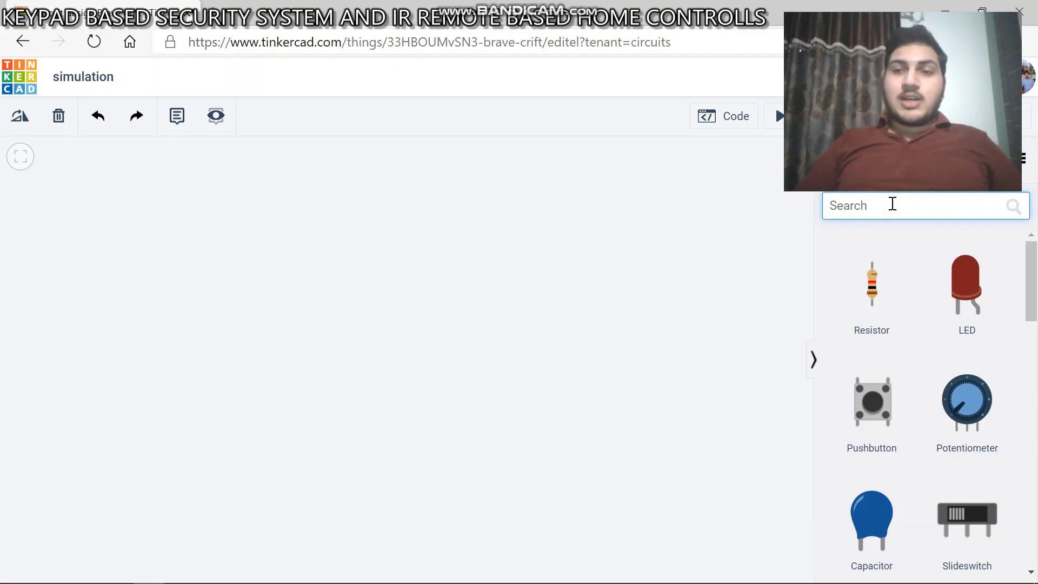
text(ardui)
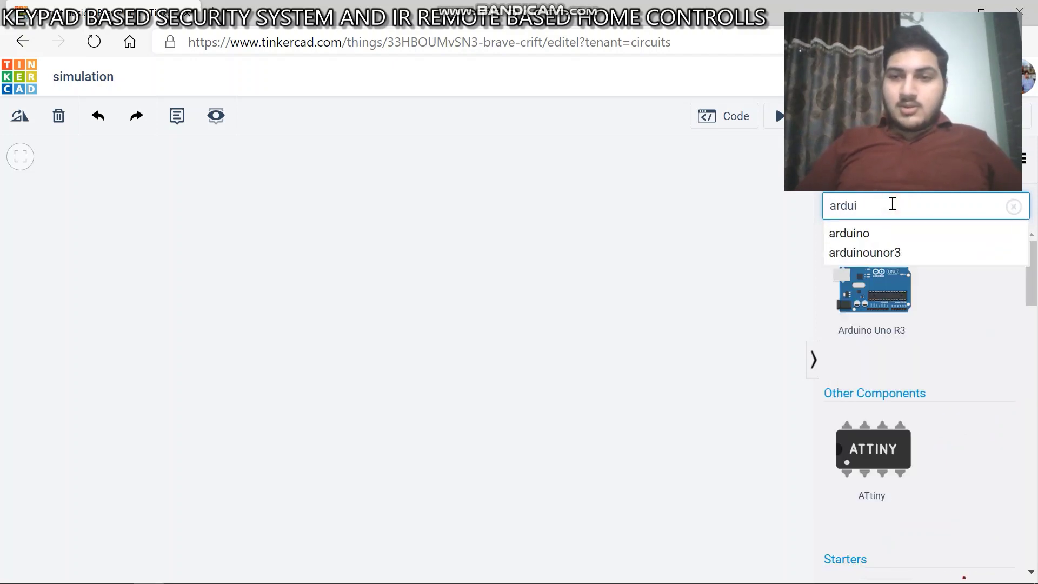
key(BackSpace)
text(ino)
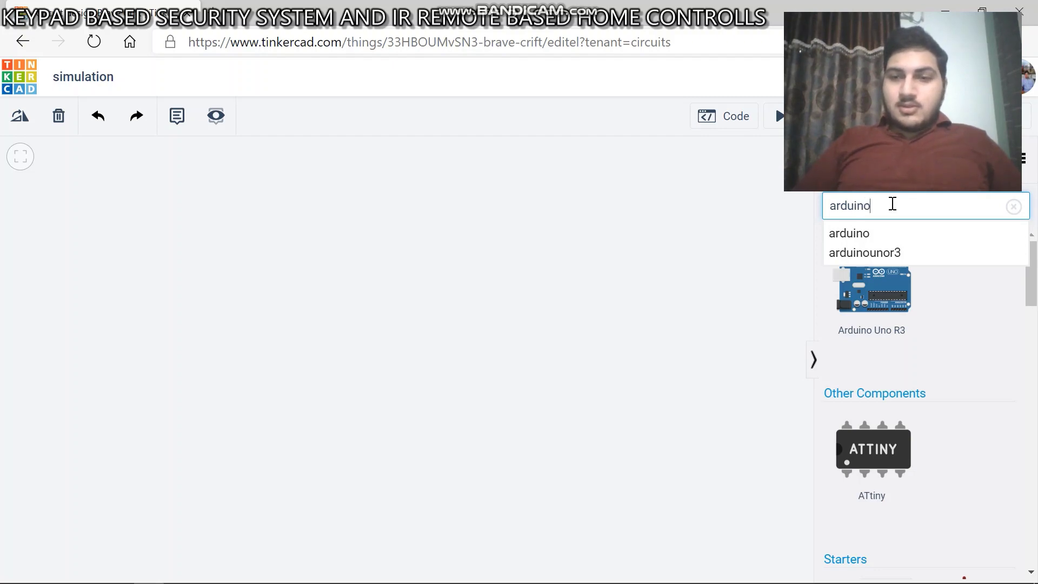
drag(887, 306, 383, 347)
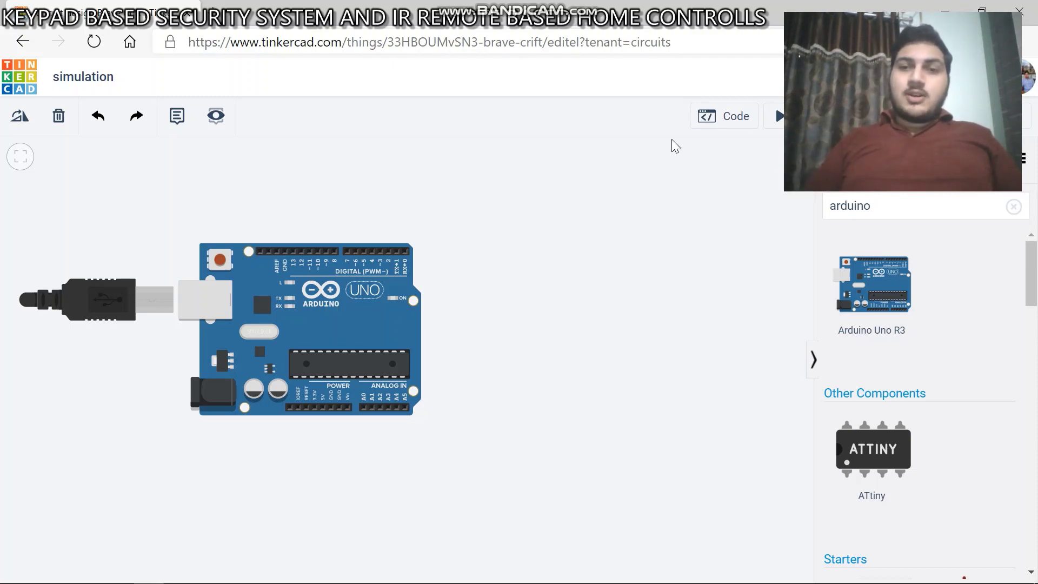
Open the Arduino's code and change the editor mode from Blocks to Text
click(694, 132)
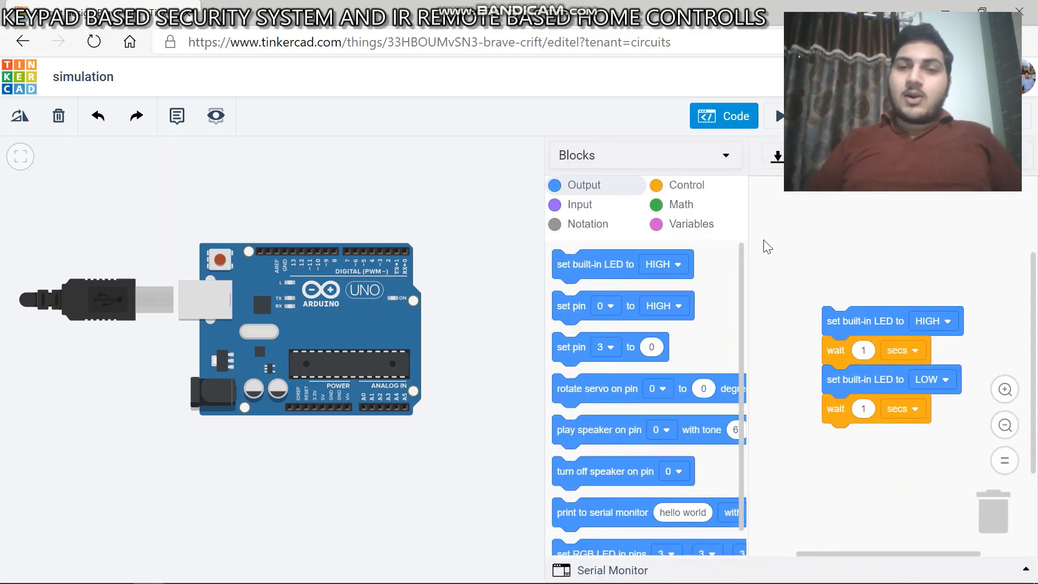
click(703, 163)
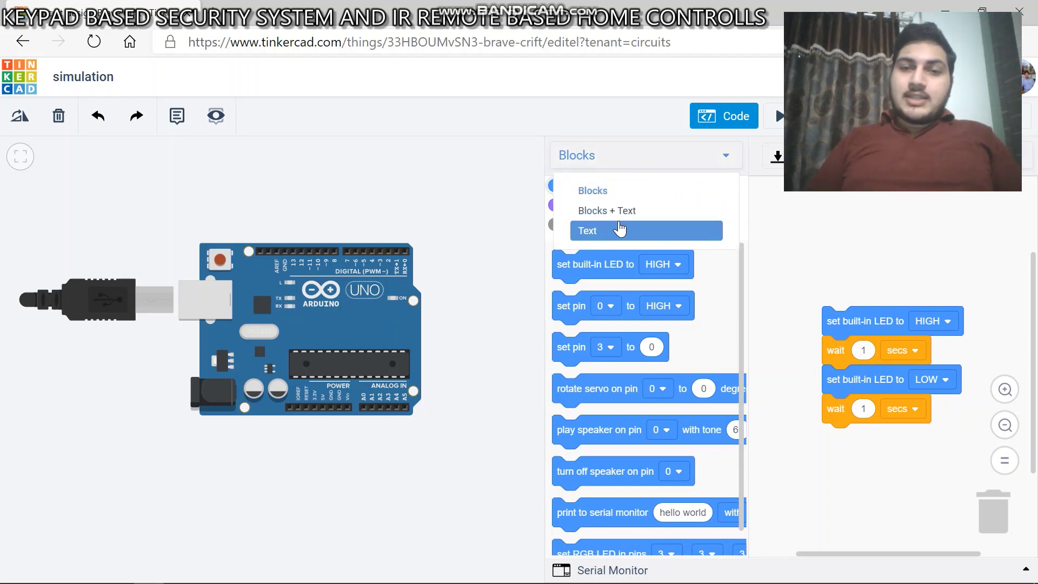
click(619, 228)
click(546, 245)
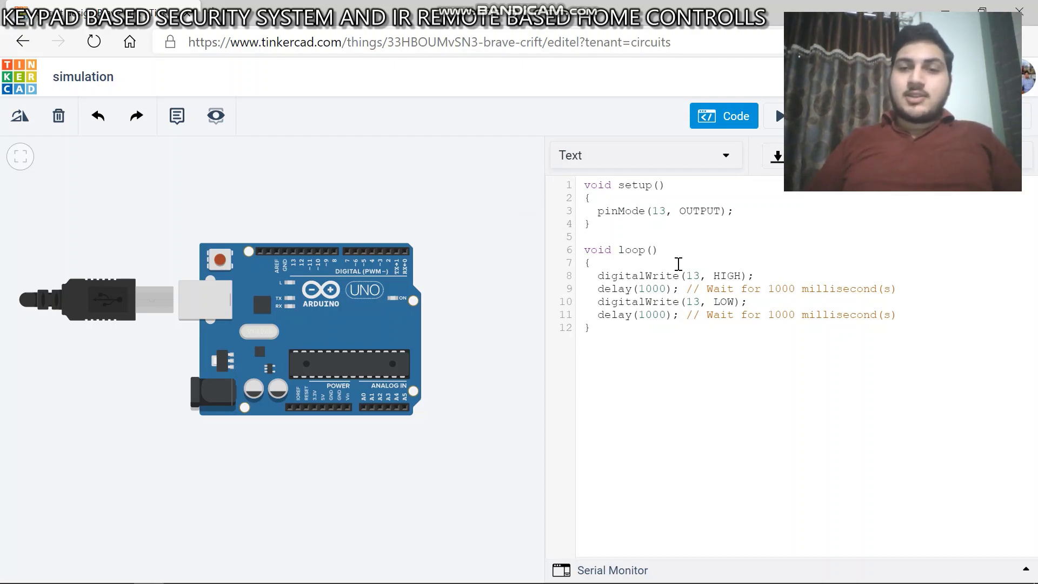
Return the code editor to Blocks mode, accepting the loss of the text code, and close the editor
click(633, 163)
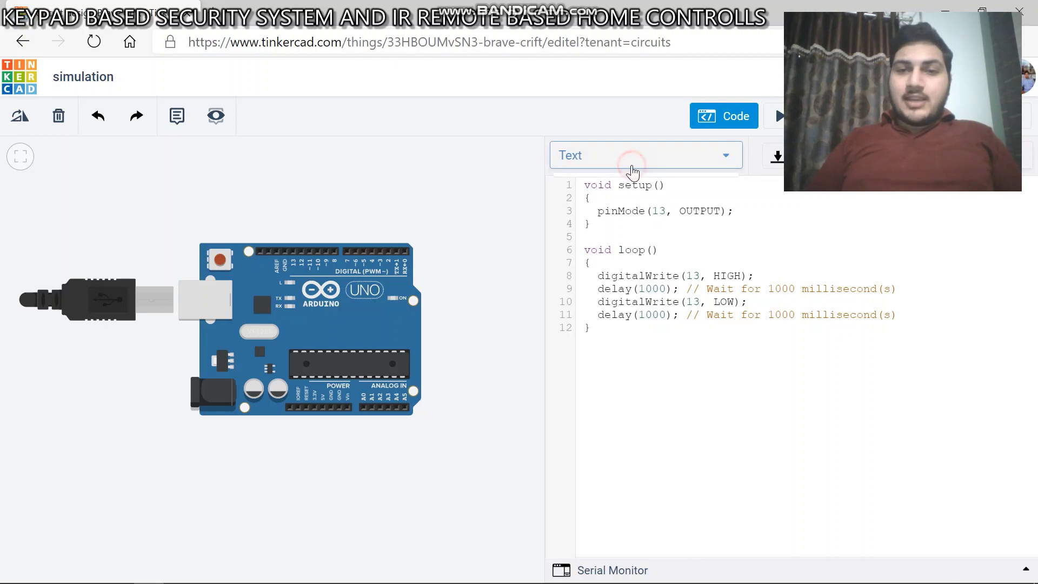
click(665, 189)
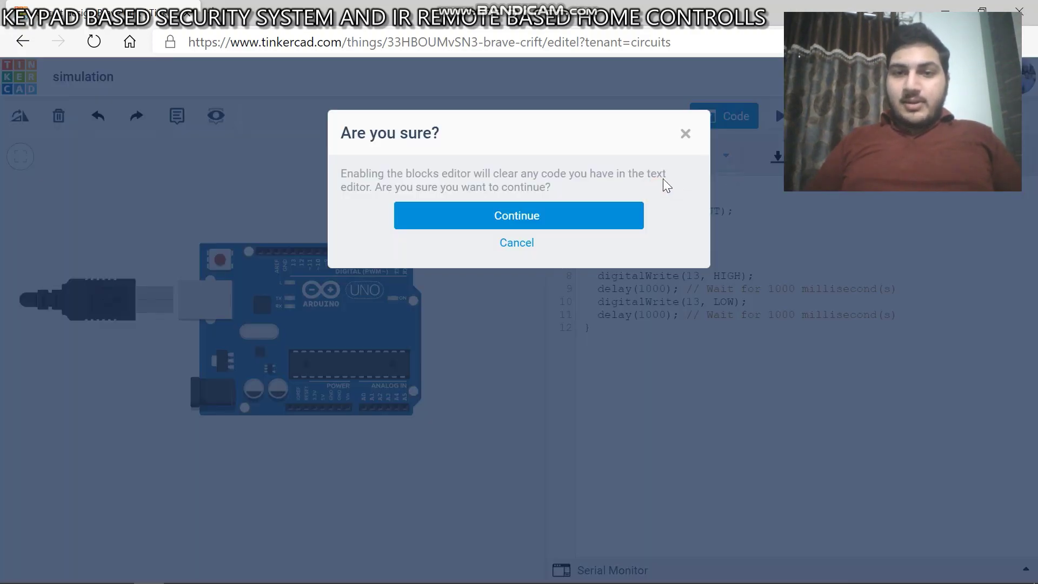
click(582, 221)
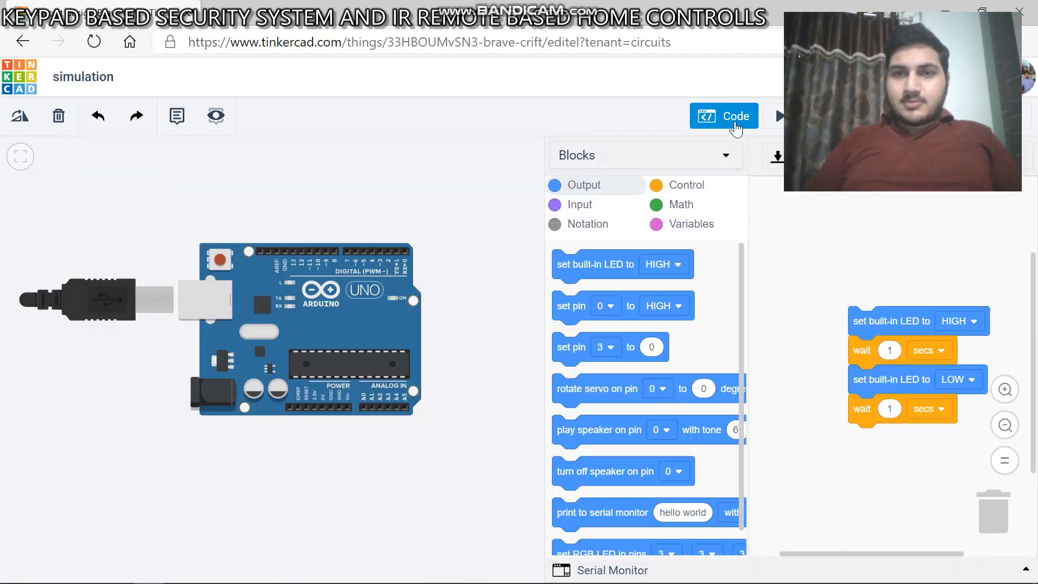
click(734, 126)
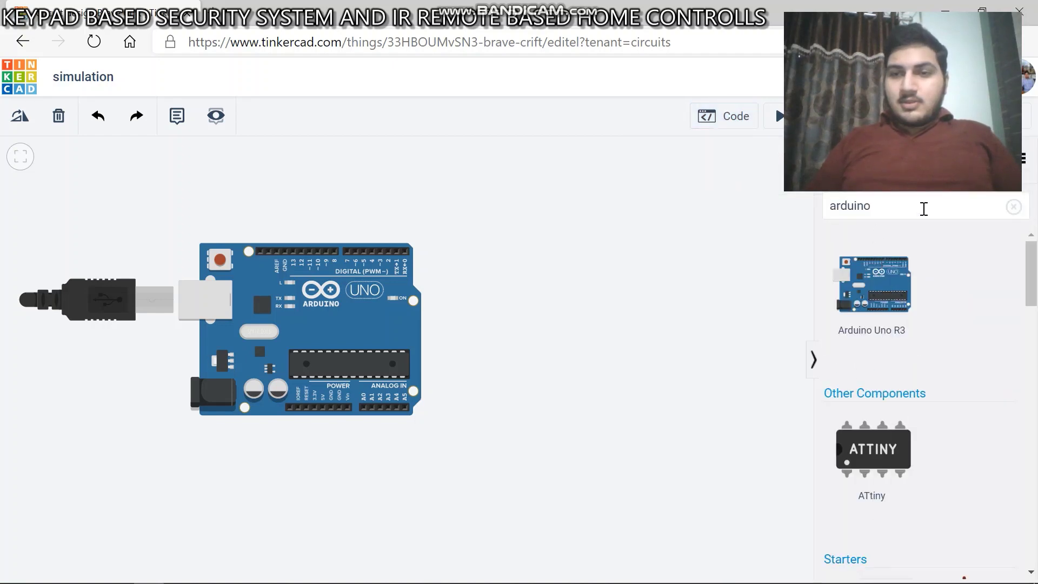
Search the components for lcd and place an LCD 16 x 2 beside the Arduino's lower right corner
click(924, 208)
key(ctrl+a)
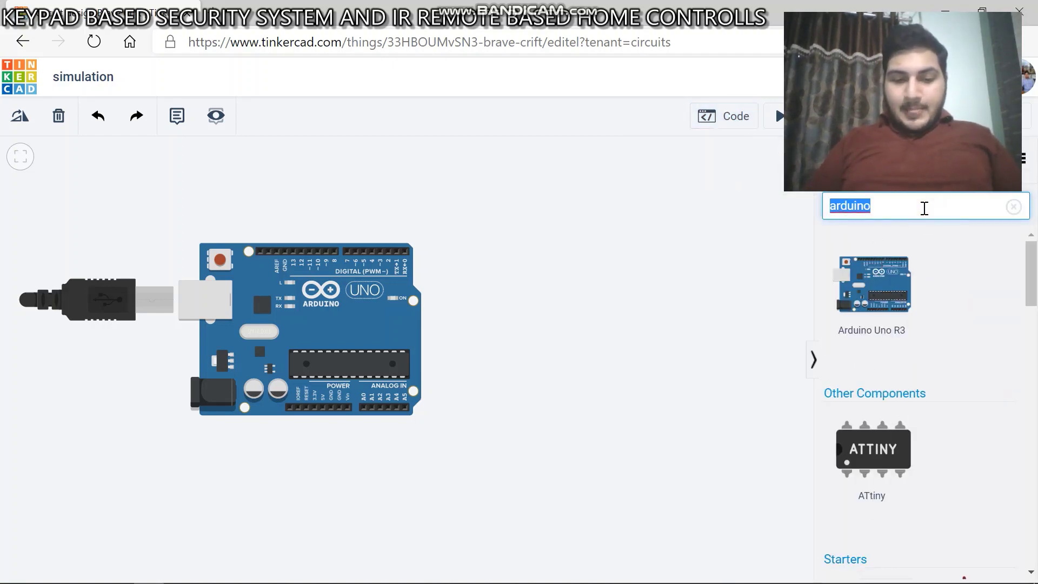
text(lcd)
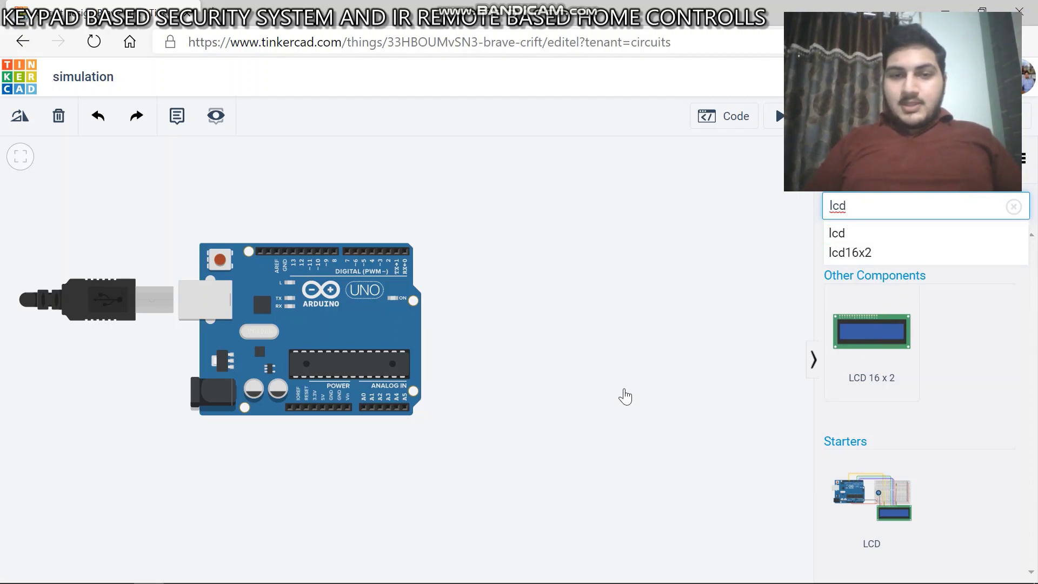
drag(624, 389, 551, 436)
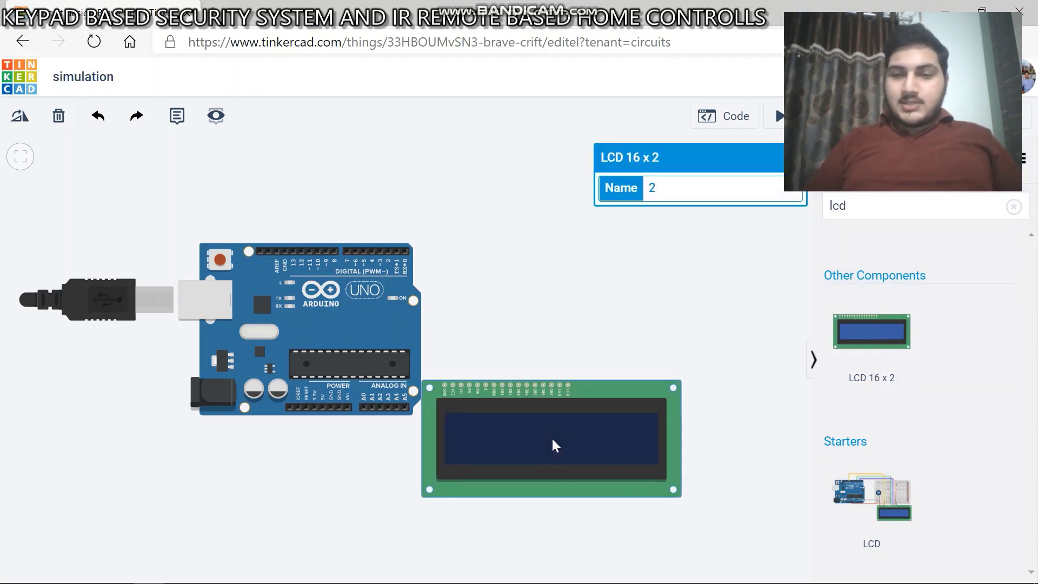
Search the components for key and place a Keypad 4x4 above the Arduino
click(887, 203)
key(BackSpace)
key(BackSpace)
key(BackSpace)
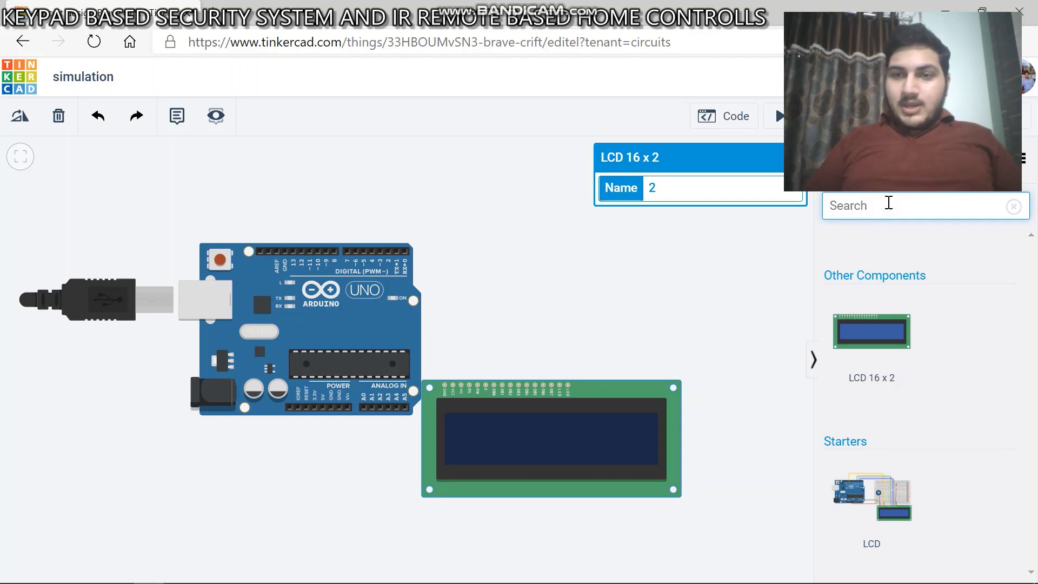
text(key)
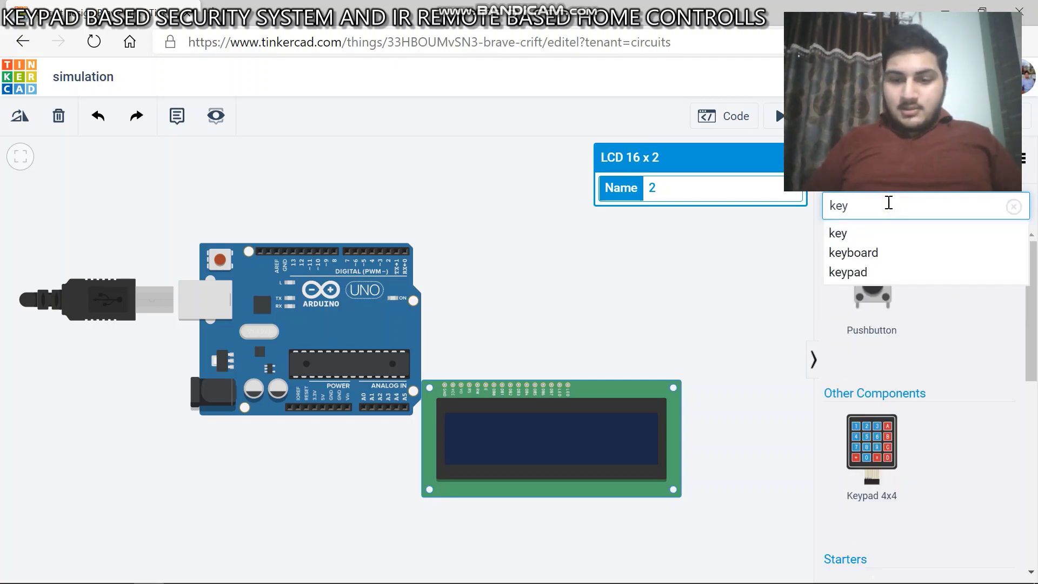
drag(867, 457, 449, 258)
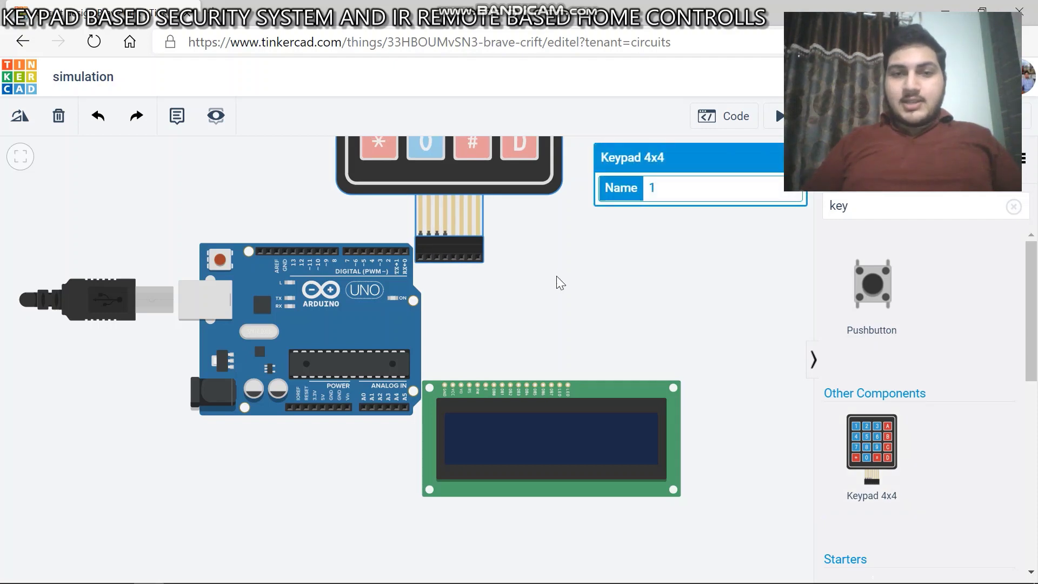
Move the keypad up and to the left so its connector sits clear above the Arduino's digital pins
scroll(556, 276, down, 1)
click(623, 290)
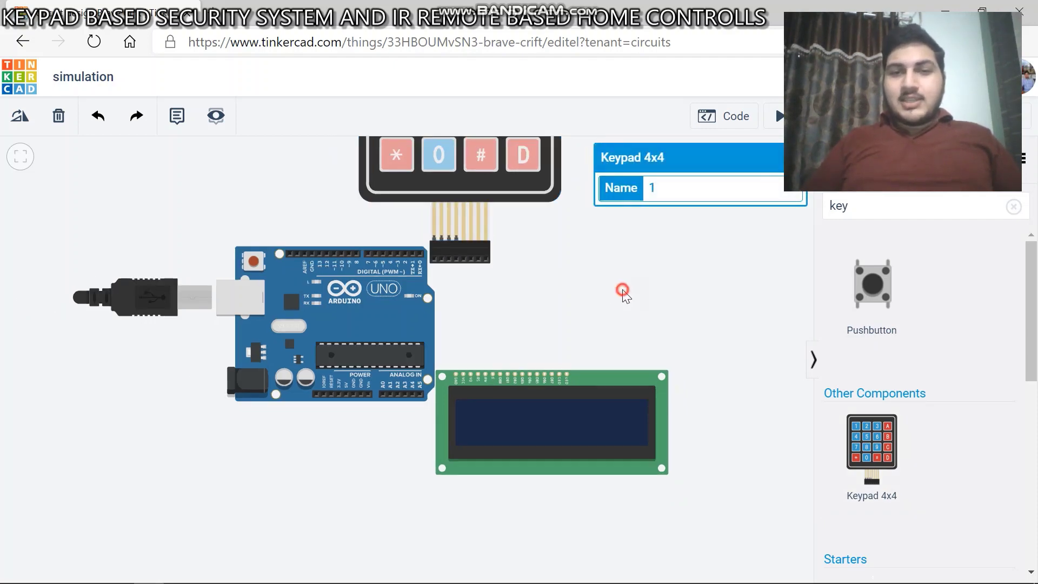
drag(622, 291, 572, 388)
scroll(573, 388, down, 1)
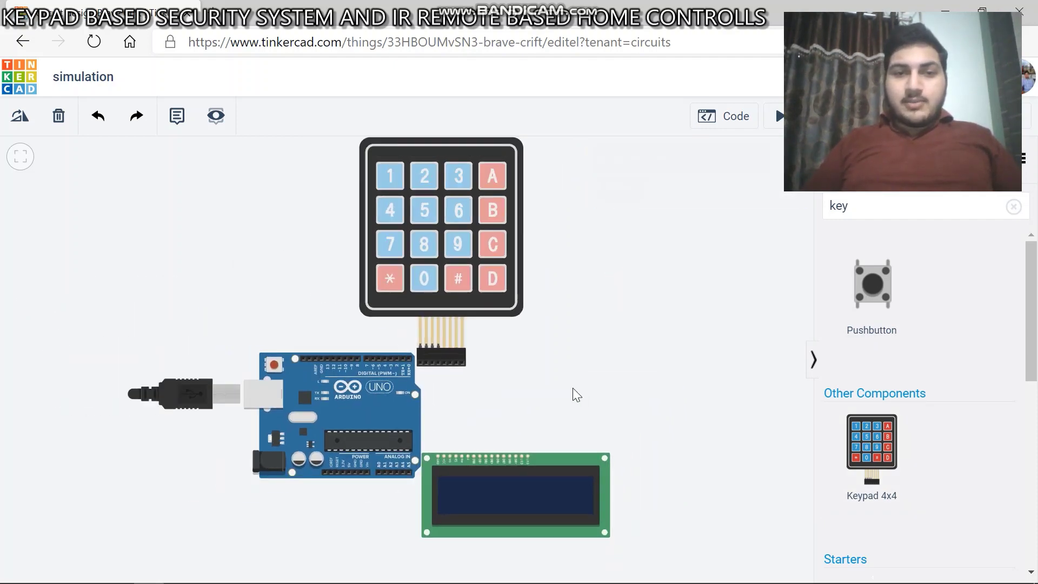
drag(472, 241, 430, 213)
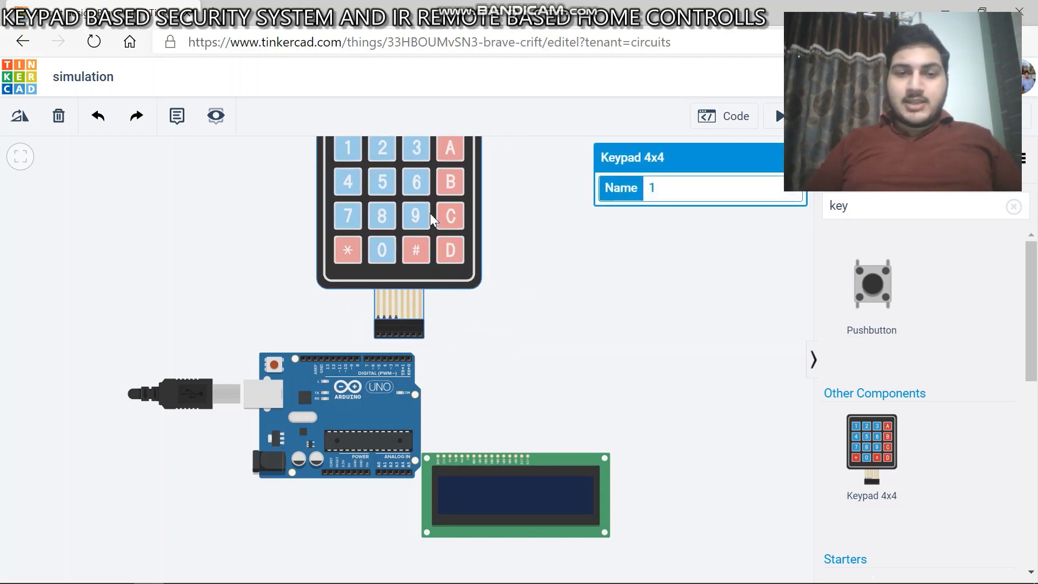
Add a Breadboard Small above the LCD and shift it to the right, clear of the Arduino, together with the keypad
click(905, 206)
key(BackSpace)
key(BackSpace)
key(BackSpace)
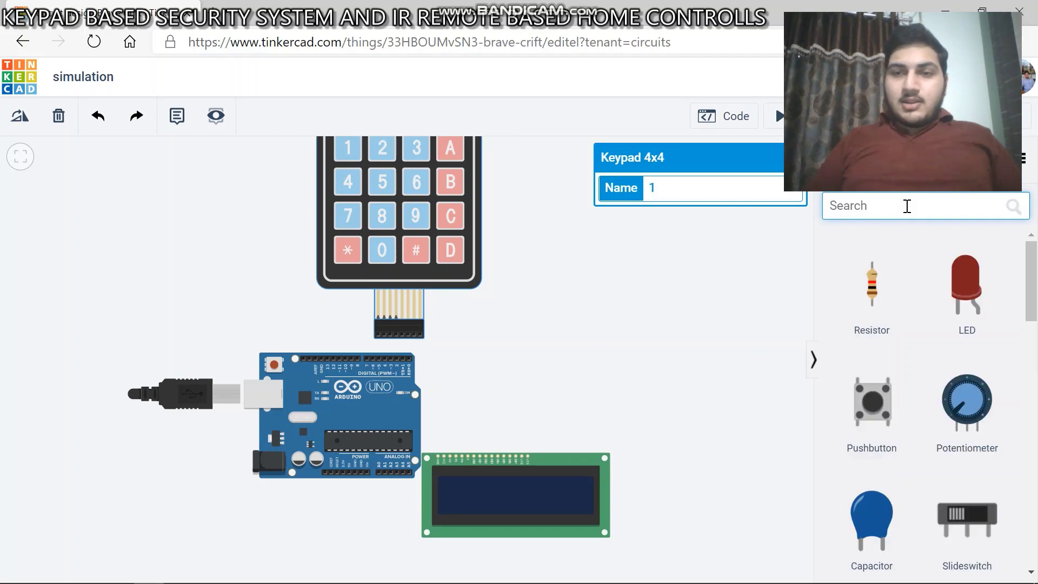
text(bread)
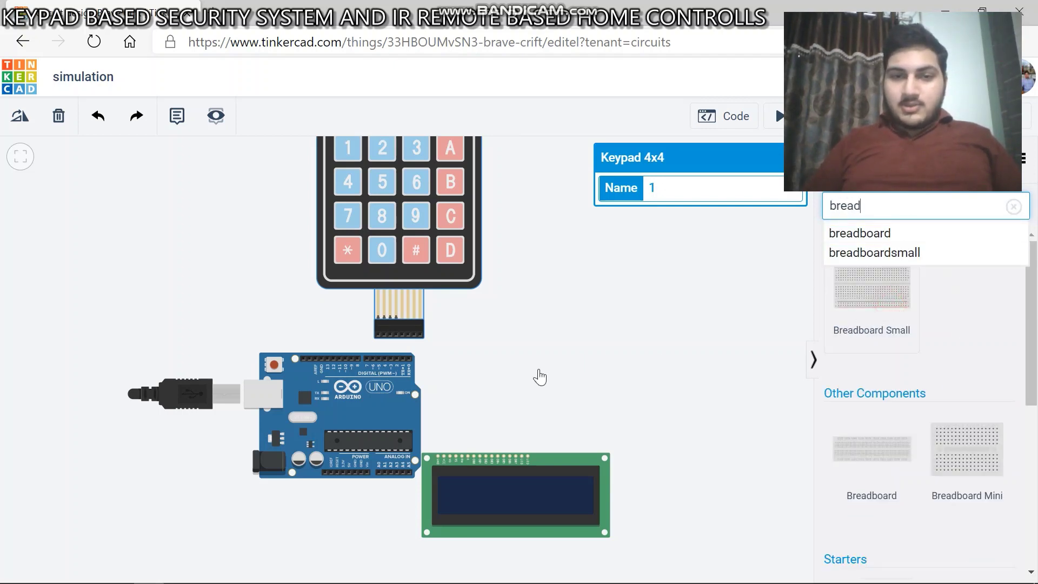
click(509, 390)
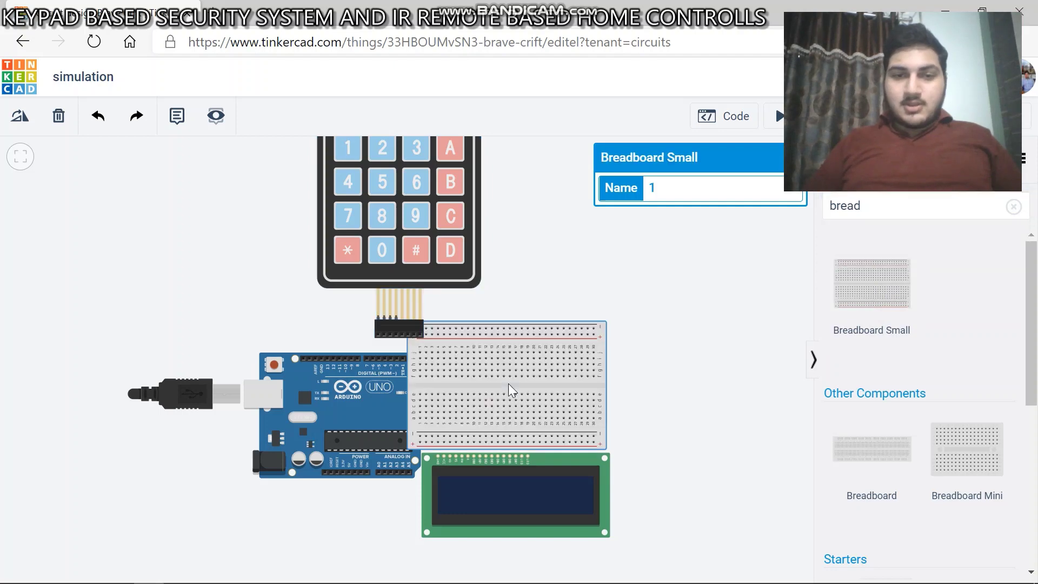
click(539, 375)
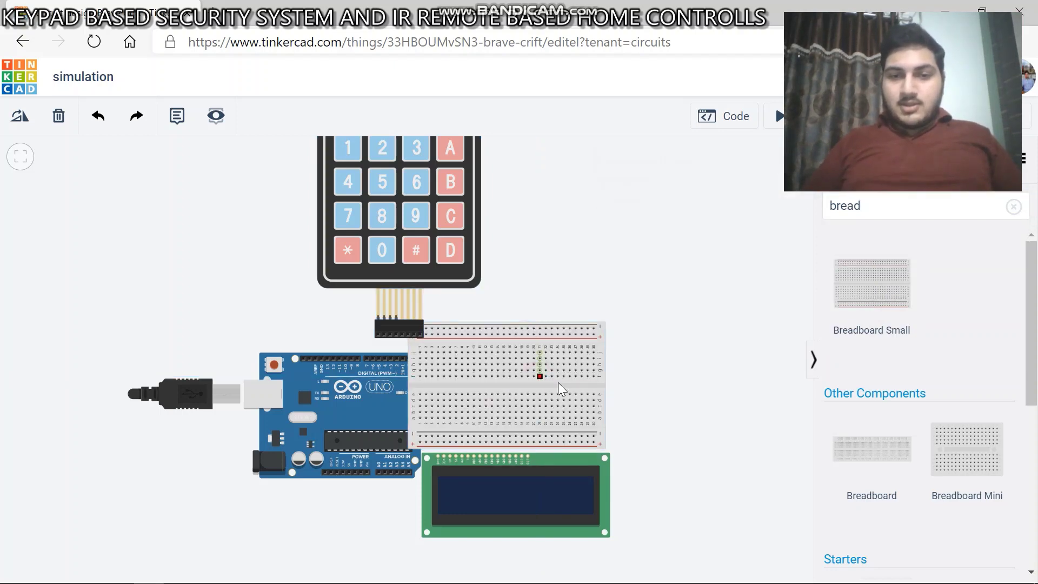
drag(574, 384, 608, 372)
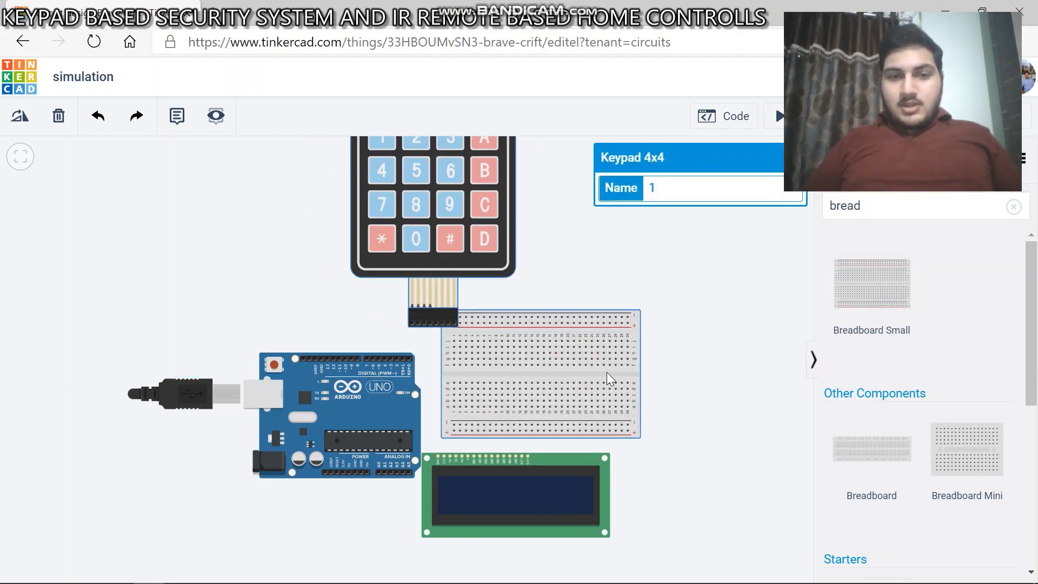
Search the components for servo and place the blue Micro Servo to the right of the LCD
click(869, 206)
key(BackSpace)
key(BackSpace)
key(BackSpace)
key(BackSpace)
key(BackSpace)
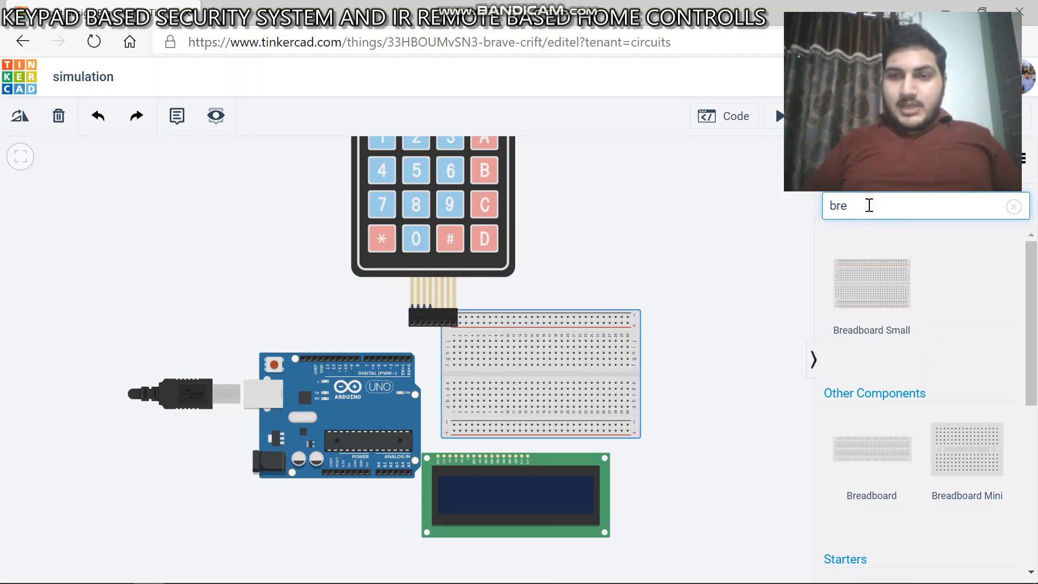
text(servo)
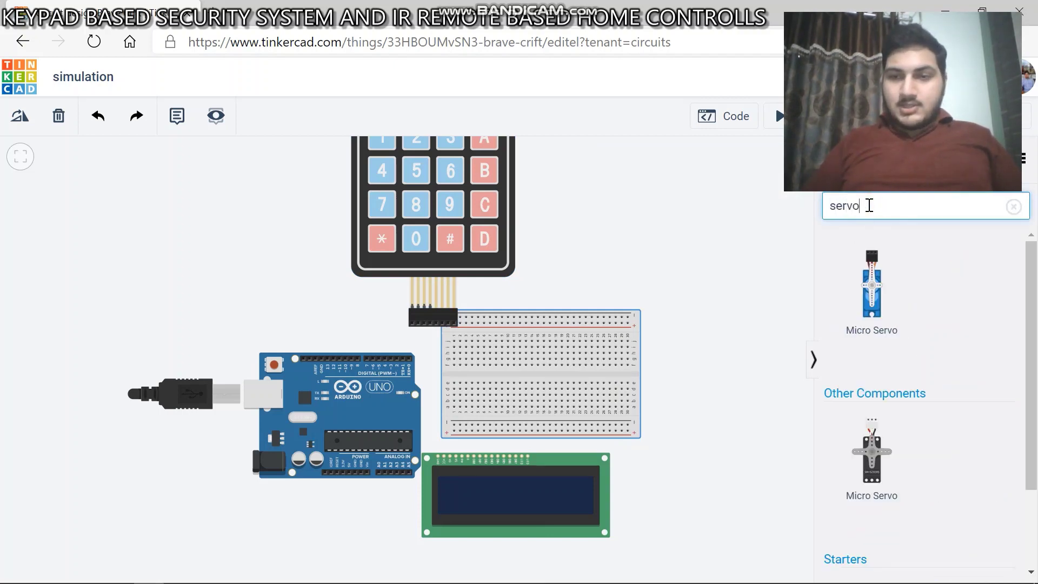
drag(875, 299, 799, 310)
drag(729, 298, 719, 394)
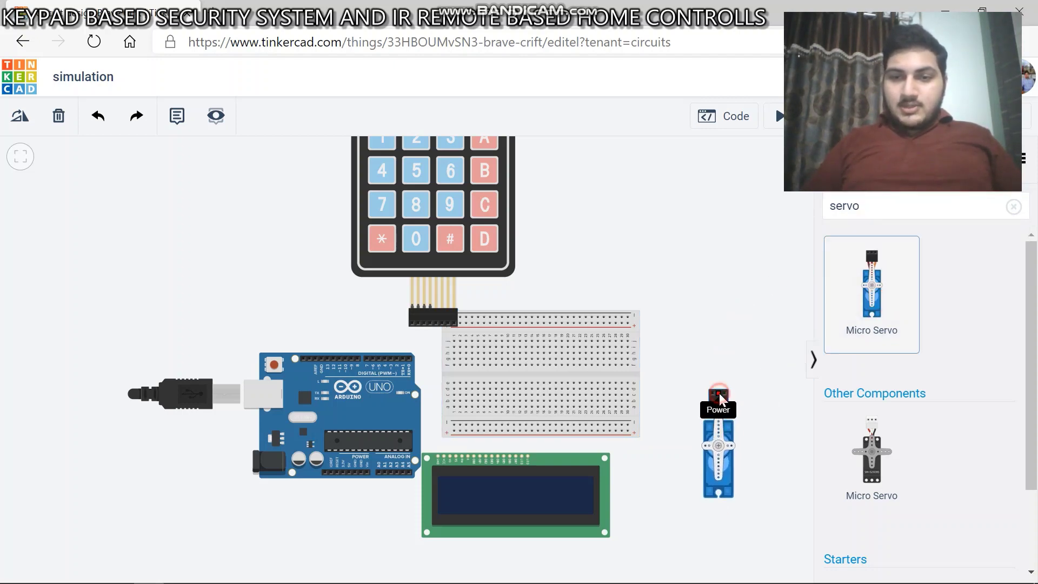
Search the components for buzzer and place the Piezo above the breadboard, to the right of the keypad
click(882, 205)
key(BackSpace)
key(BackSpace)
key(BackSpace)
key(BackSpace)
key(BackSpace)
text(b)
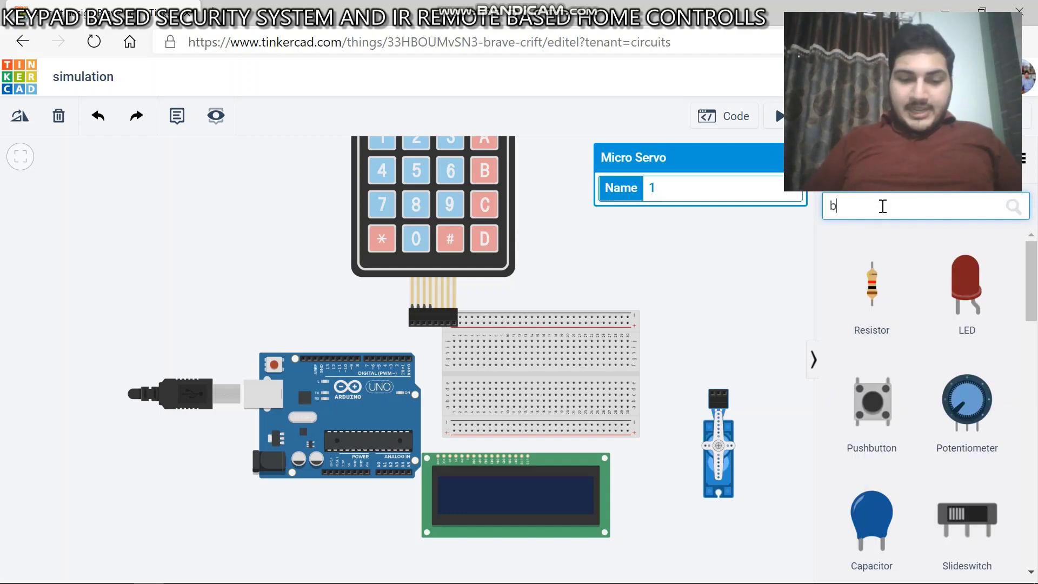
text(uzzer)
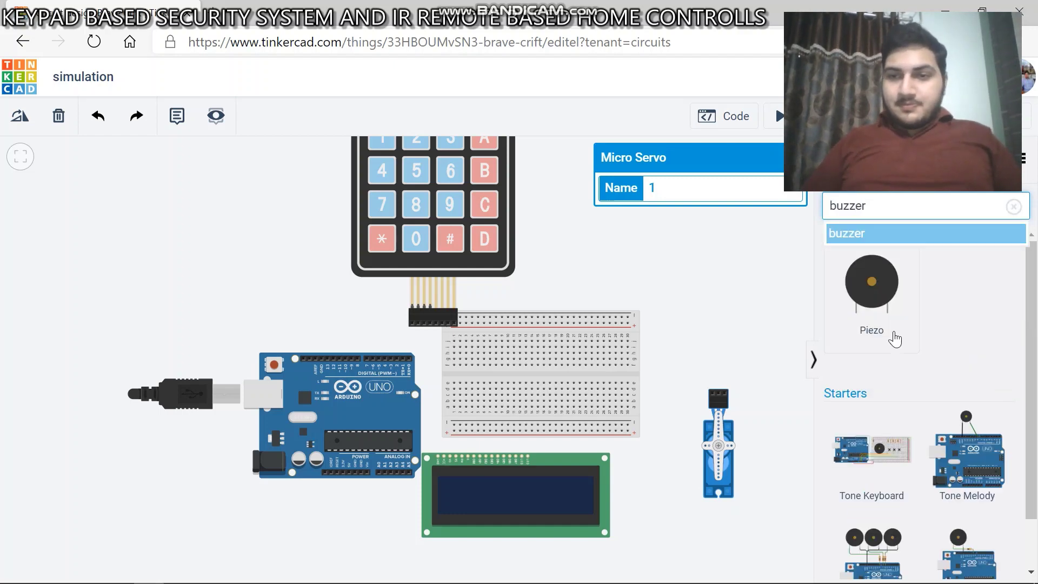
drag(863, 281, 570, 274)
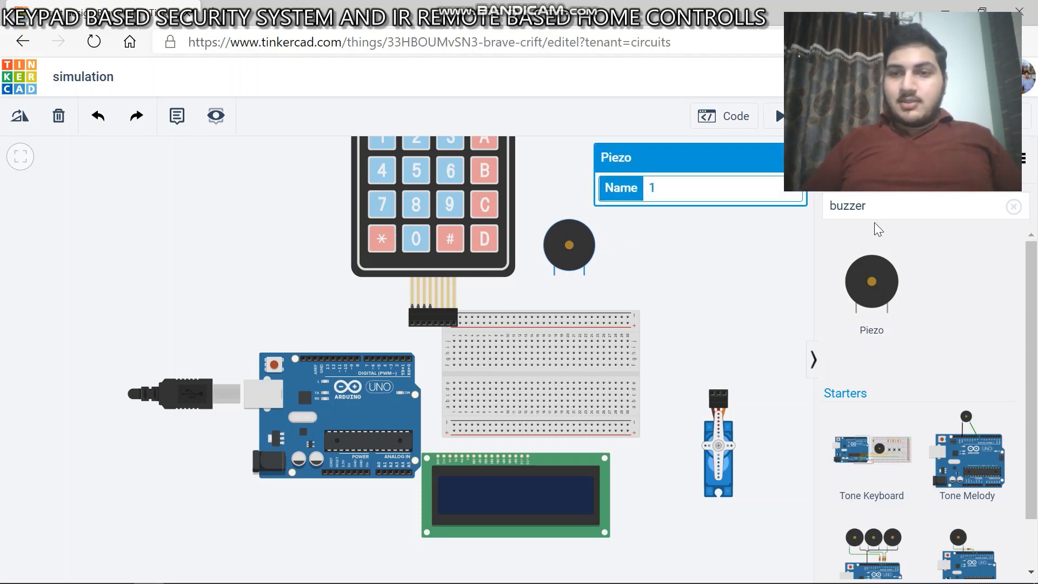
Clear the component search and spread out the keypad, Arduino, LCD and breadboard further left on the workplane
click(871, 207)
key(BackSpace)
key(BackSpace)
key(BackSpace)
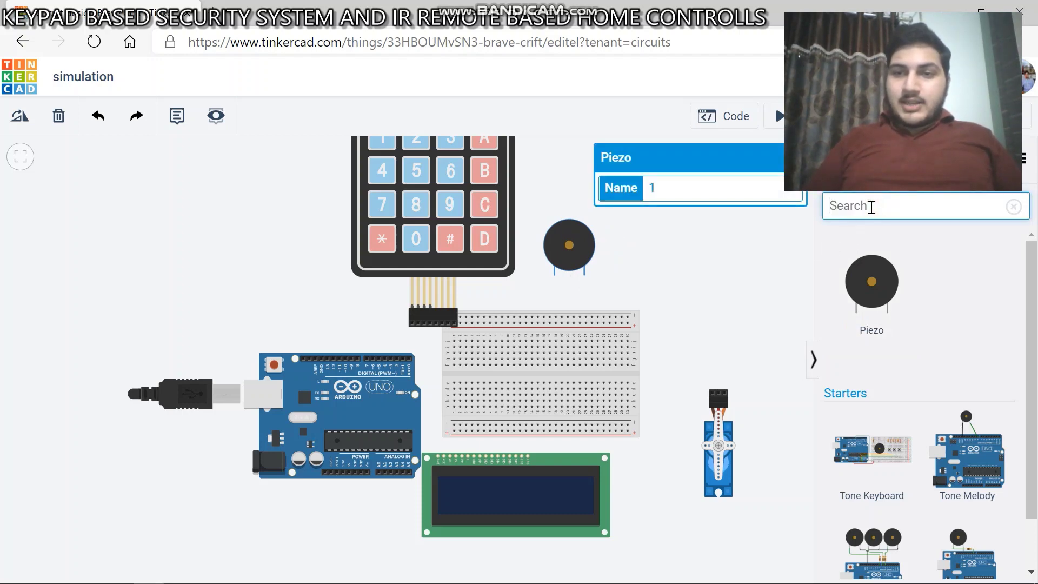
click(415, 236)
drag(415, 238, 268, 236)
drag(329, 399, 228, 420)
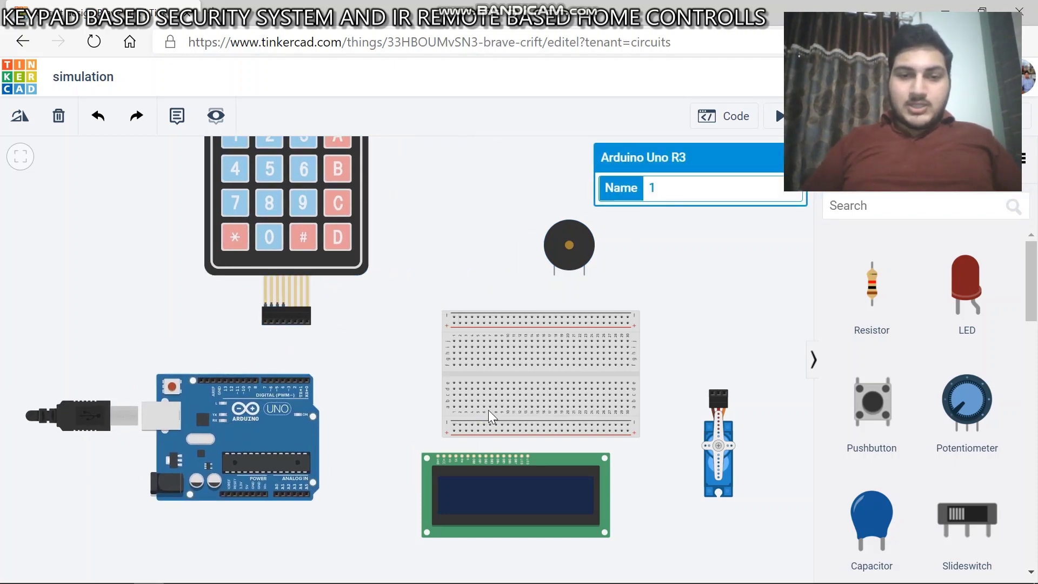
drag(488, 483, 471, 512)
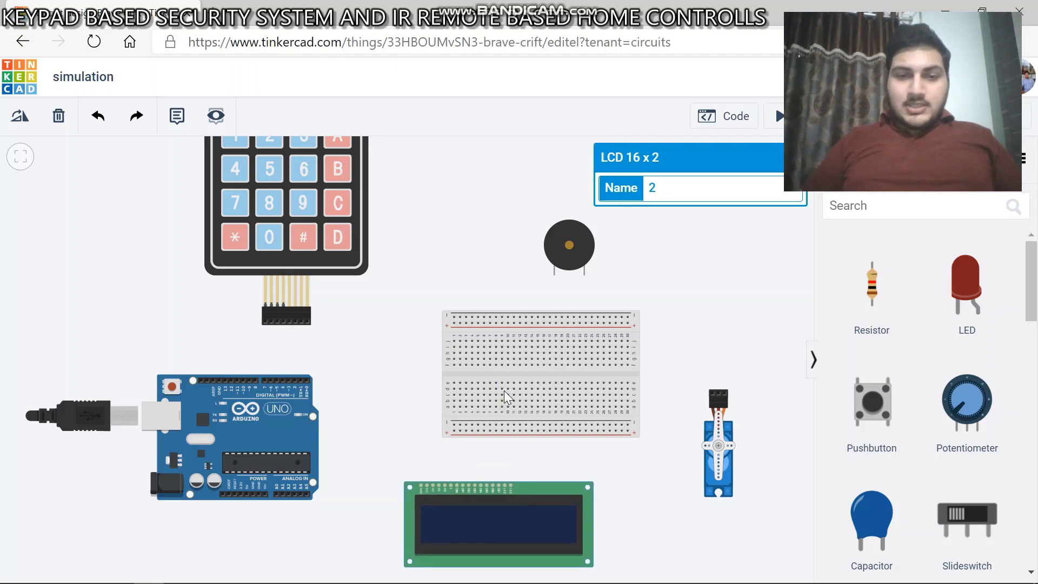
drag(479, 377, 410, 396)
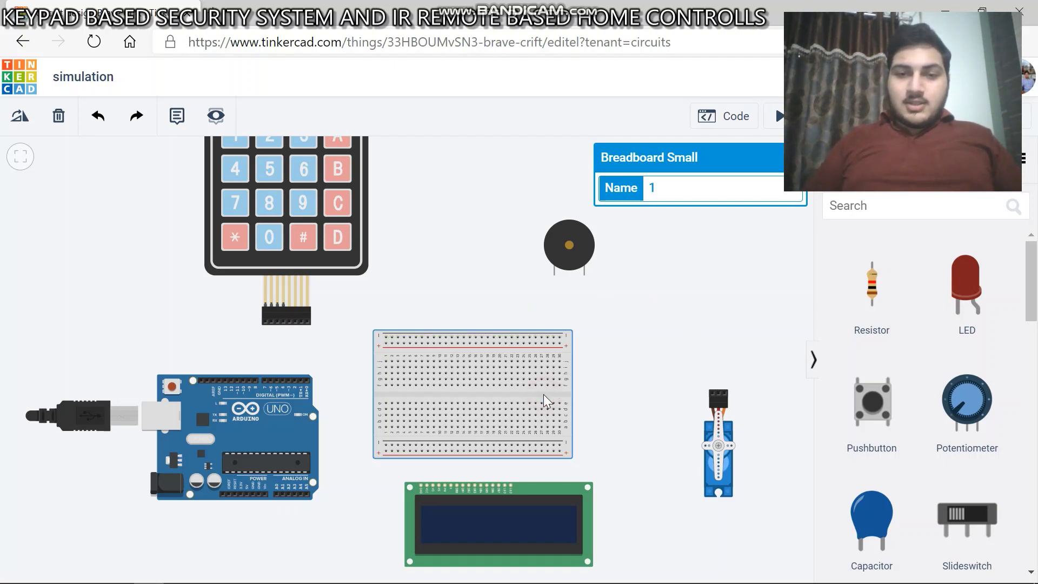
Delete the Breadboard Small, the LCD 16 x 2 and the Arduino Uno R3, accepting the loss of its code
key(Delete)
click(548, 518)
key(Delete)
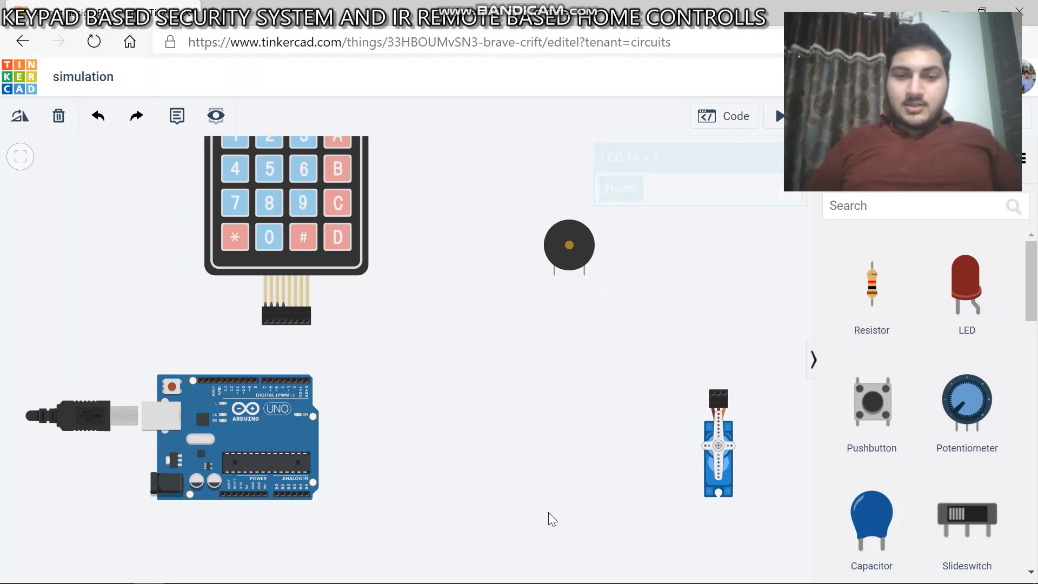
click(273, 430)
key(Delete)
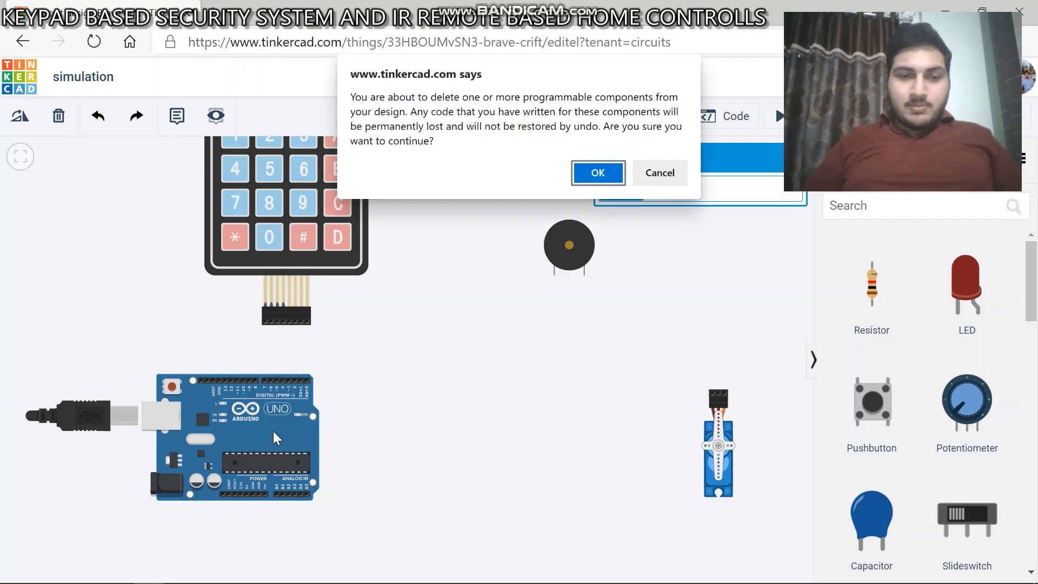
click(598, 172)
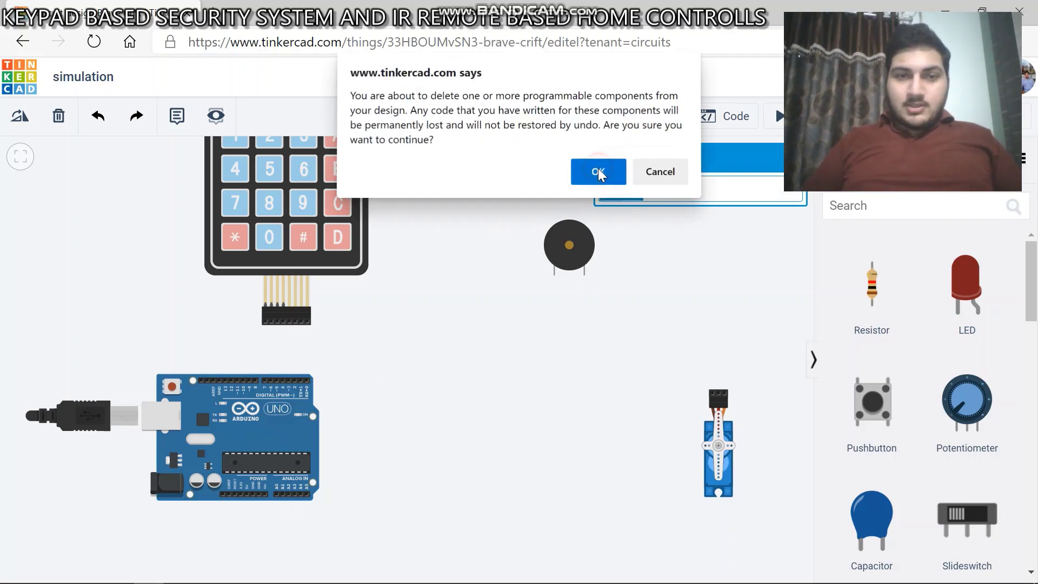
Search the components for arduino and place the pre-wired LCD starter circuit on the workplane
click(892, 216)
text(arduino)
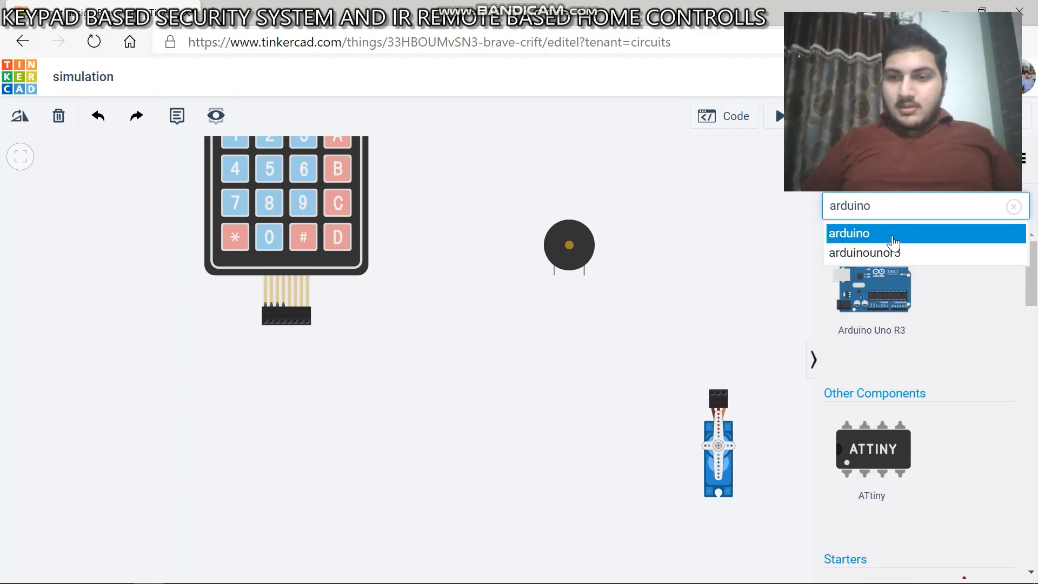
scroll(912, 445, down, 8)
scroll(912, 446, down, 10)
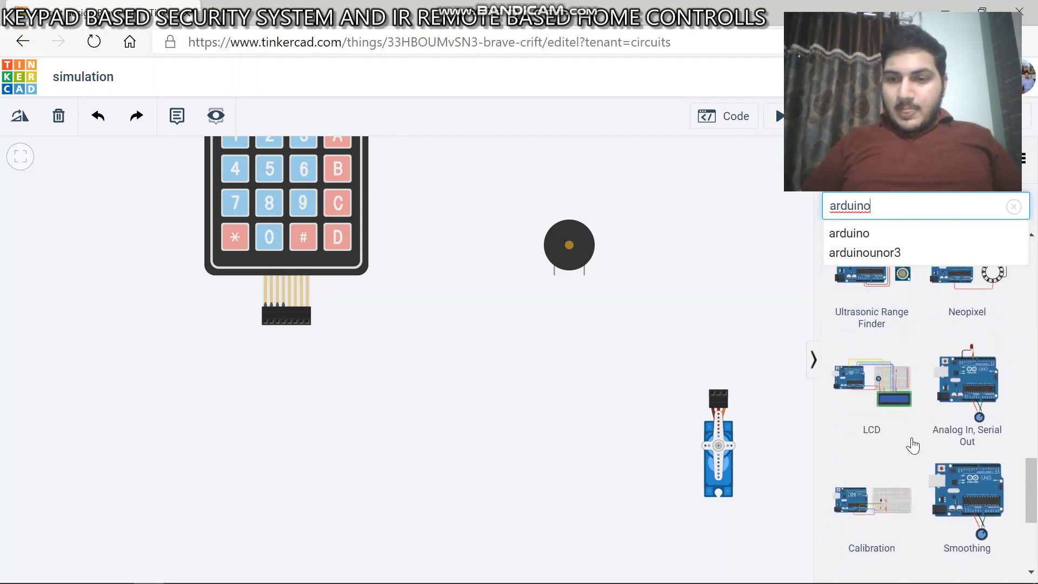
scroll(912, 444, up, 4)
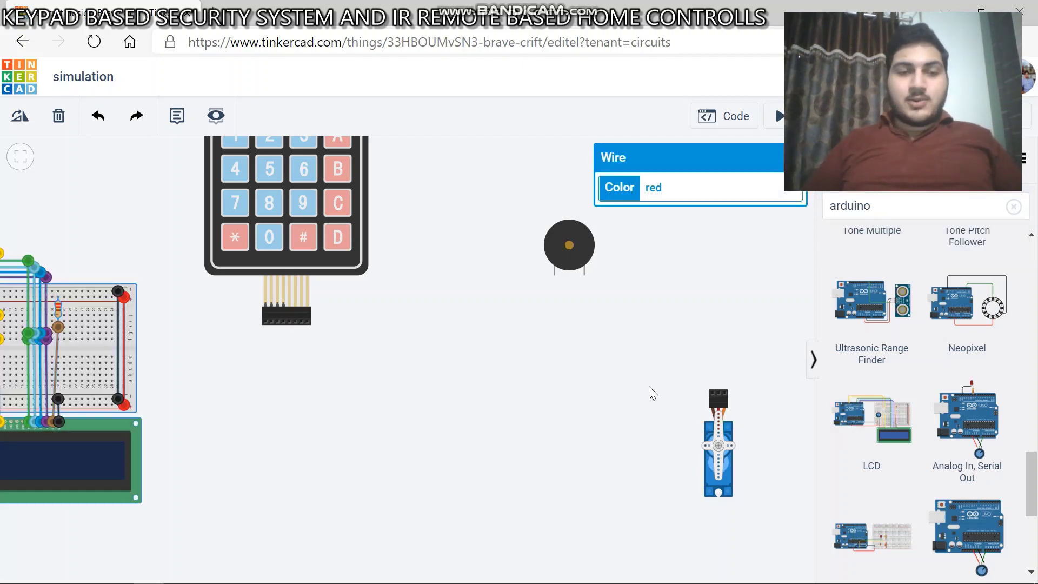
Move the keypad above the starter circuit's breadboard and bring the piezo and micro servo in closer on its right side
drag(269, 397, 530, 460)
drag(545, 238, 299, 177)
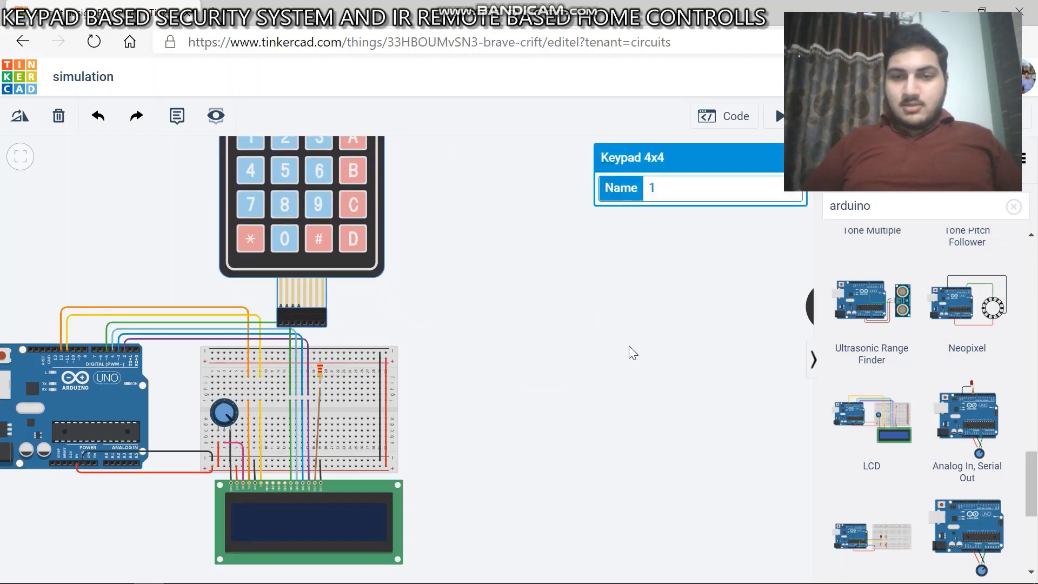
drag(628, 345, 464, 326)
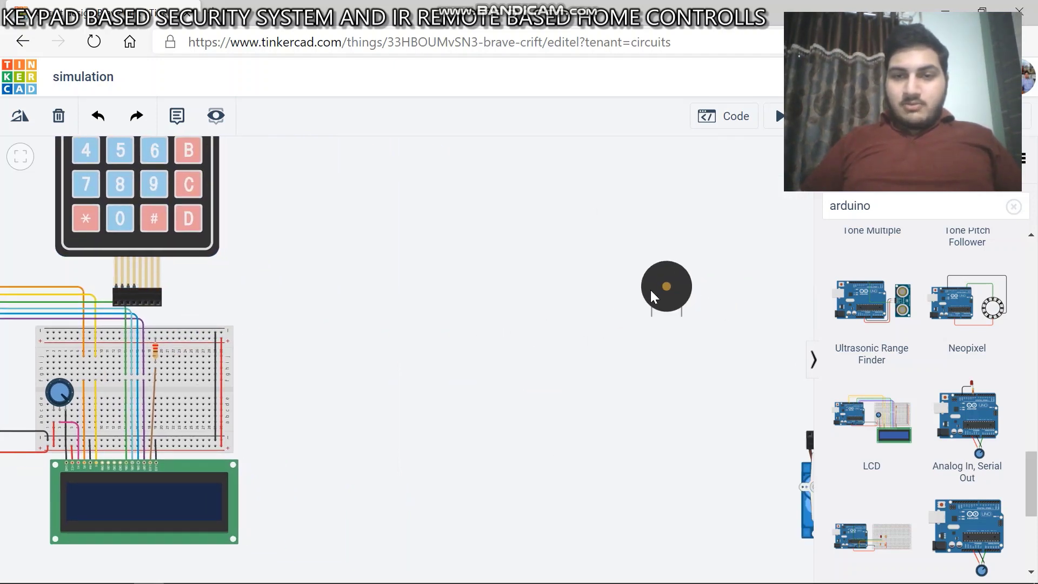
drag(650, 290, 342, 285)
drag(723, 447, 544, 420)
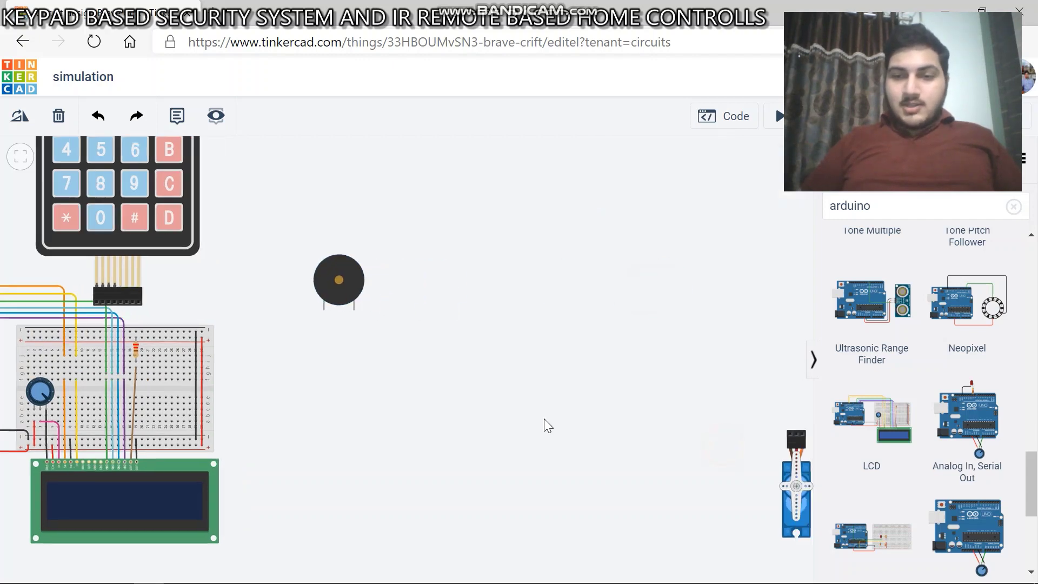
click(639, 469)
drag(486, 455, 202, 421)
drag(392, 374, 625, 413)
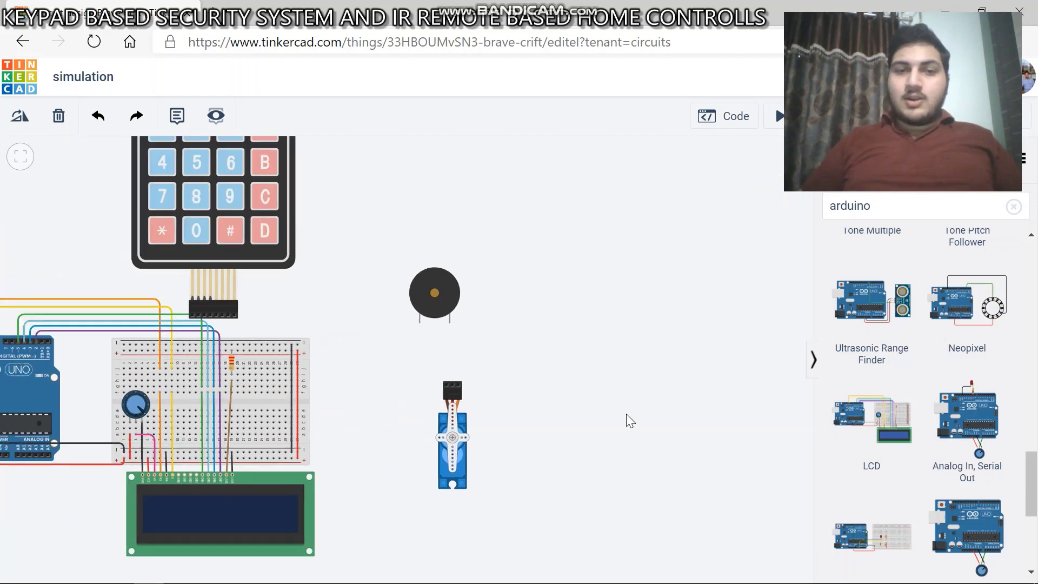
Shift the servo and piezo nearer to the breadboard and move the keypad up and left, above the Arduino
click(569, 360)
drag(679, 366, 709, 397)
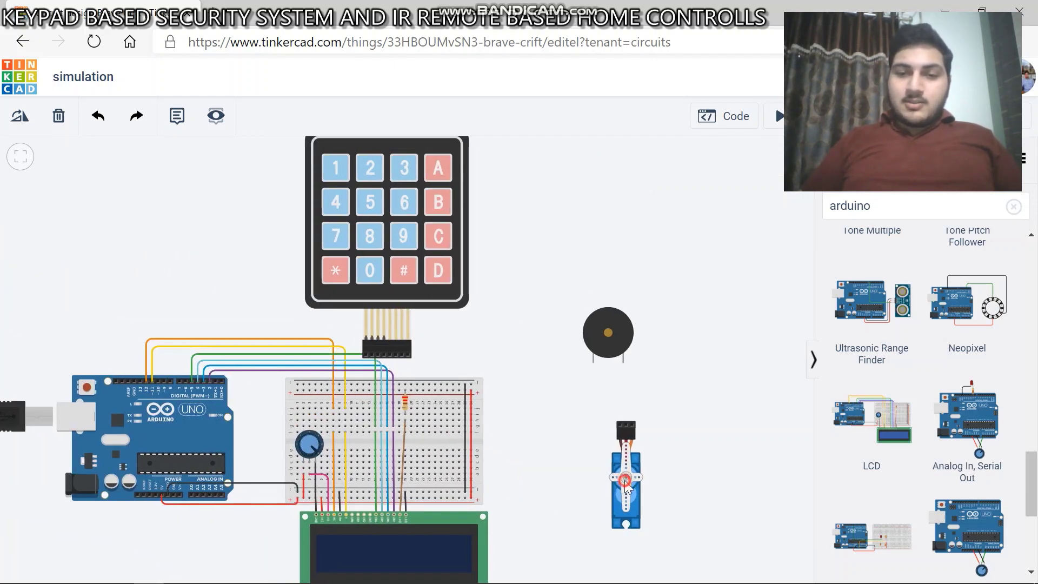
drag(621, 479, 581, 465)
drag(618, 325, 493, 320)
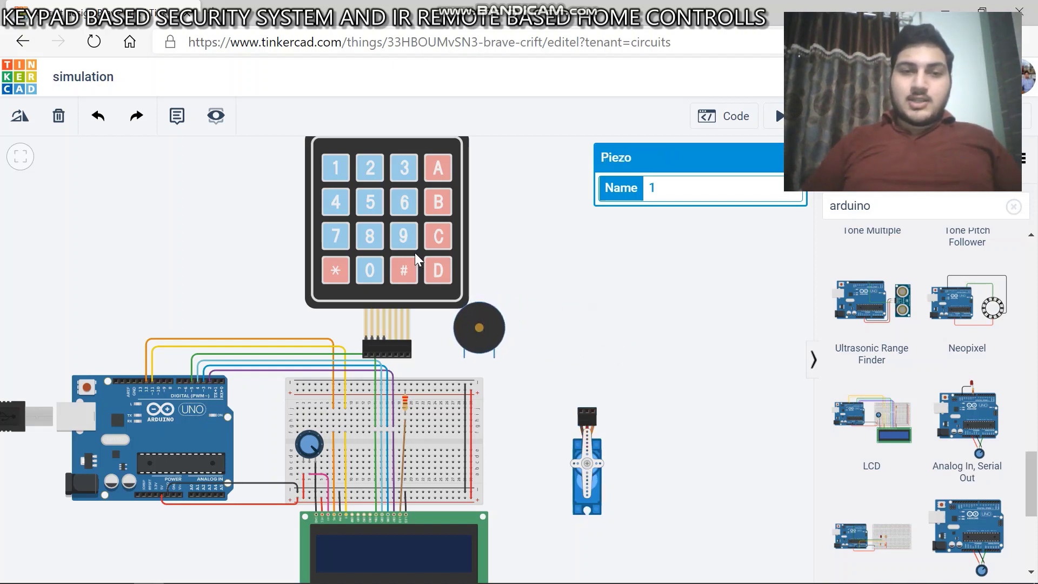
drag(415, 253, 245, 203)
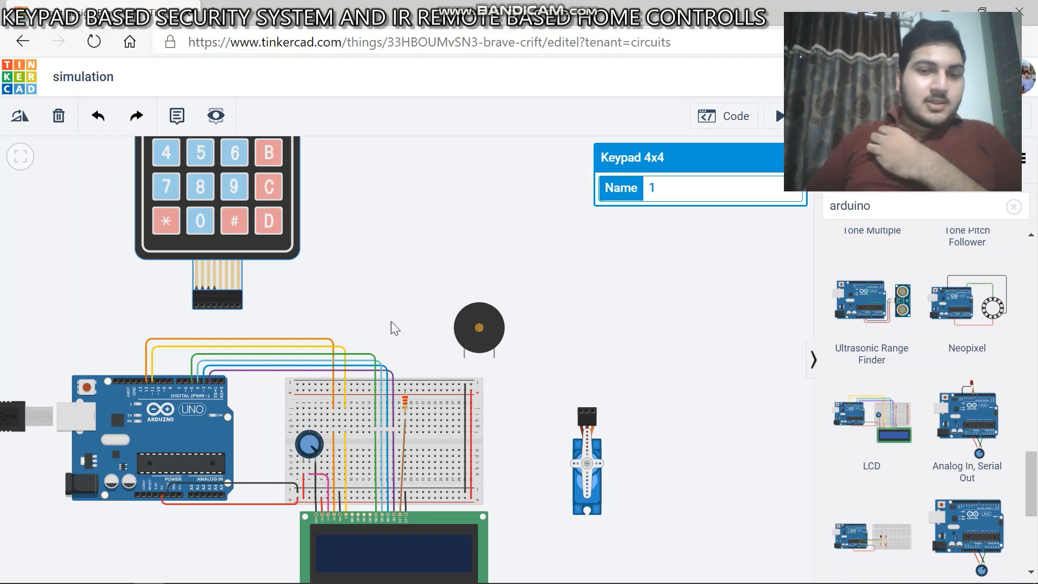
click(702, 296)
scroll(701, 276, down, 1)
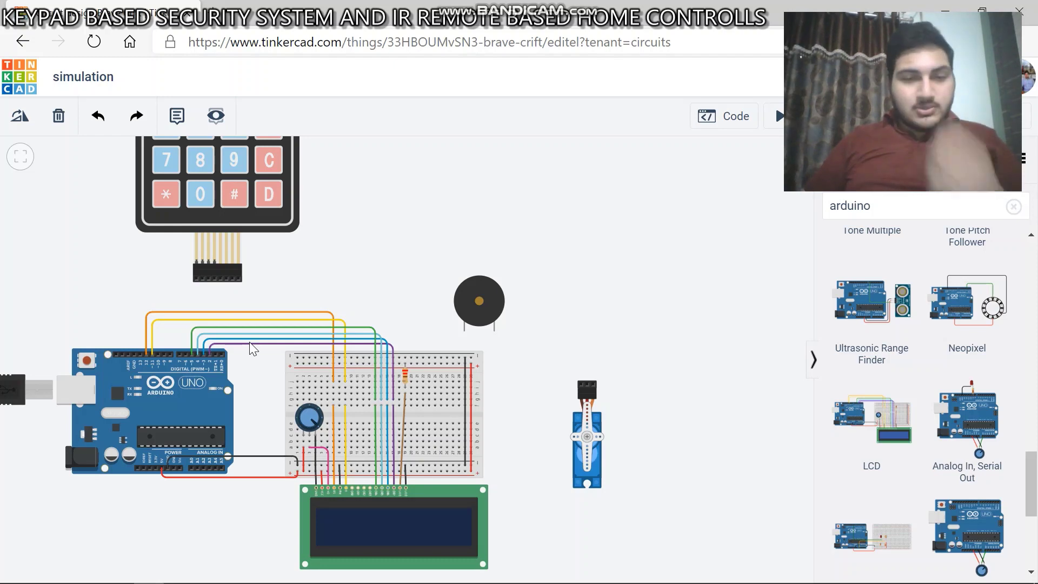
Delete the purple, blue, light blue, green, yellow and orange wires between the Arduino's digital pins and the breadboard
click(277, 345)
key(Delete)
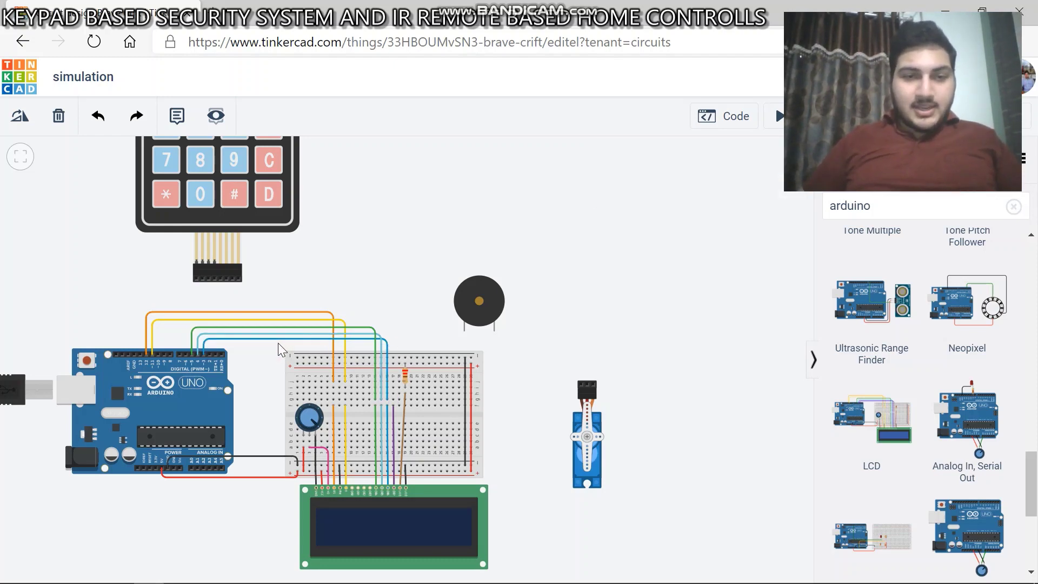
click(267, 336)
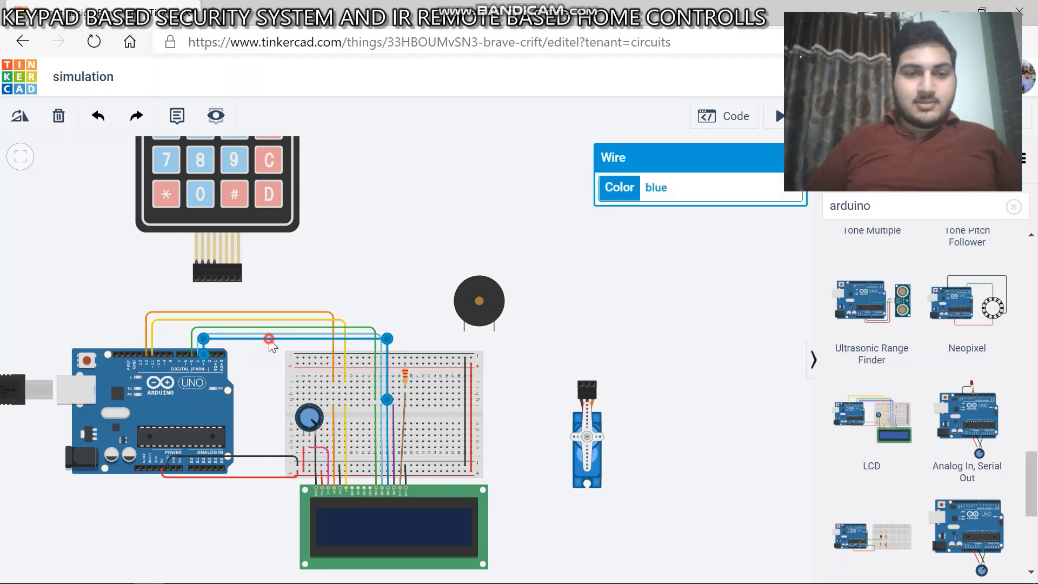
key(Delete)
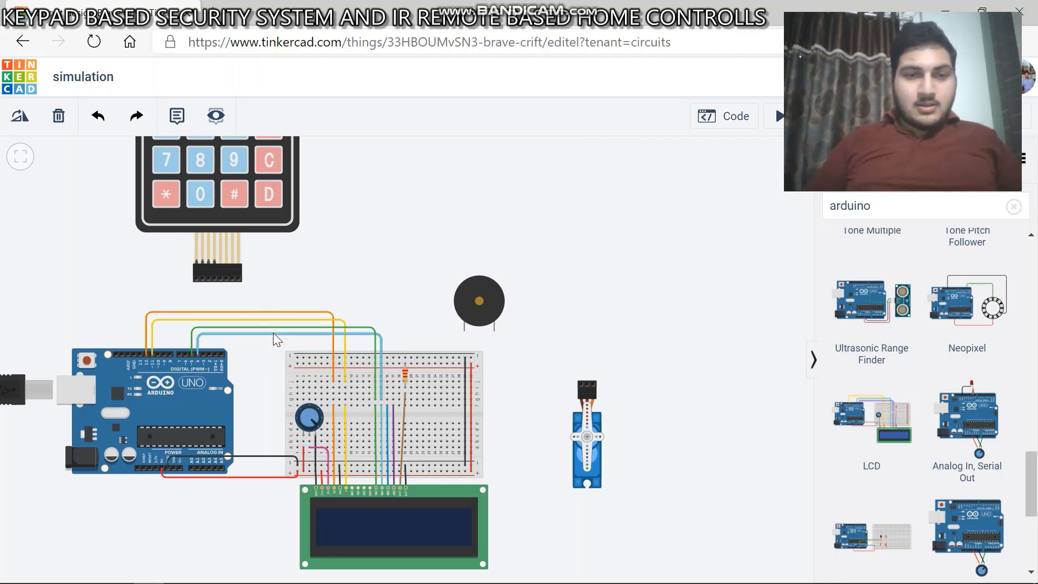
click(274, 334)
key(Delete)
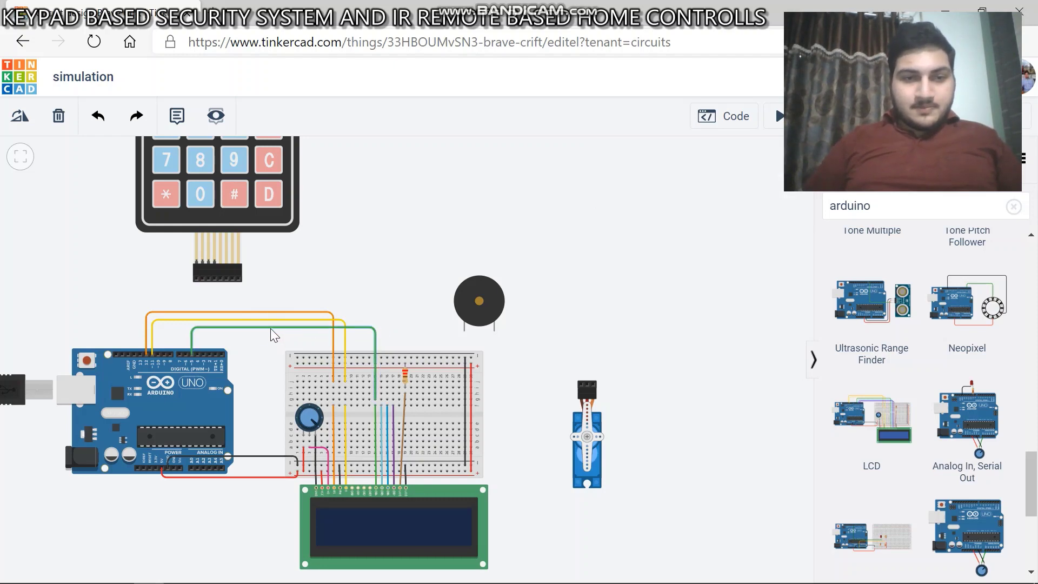
click(270, 329)
key(Delete)
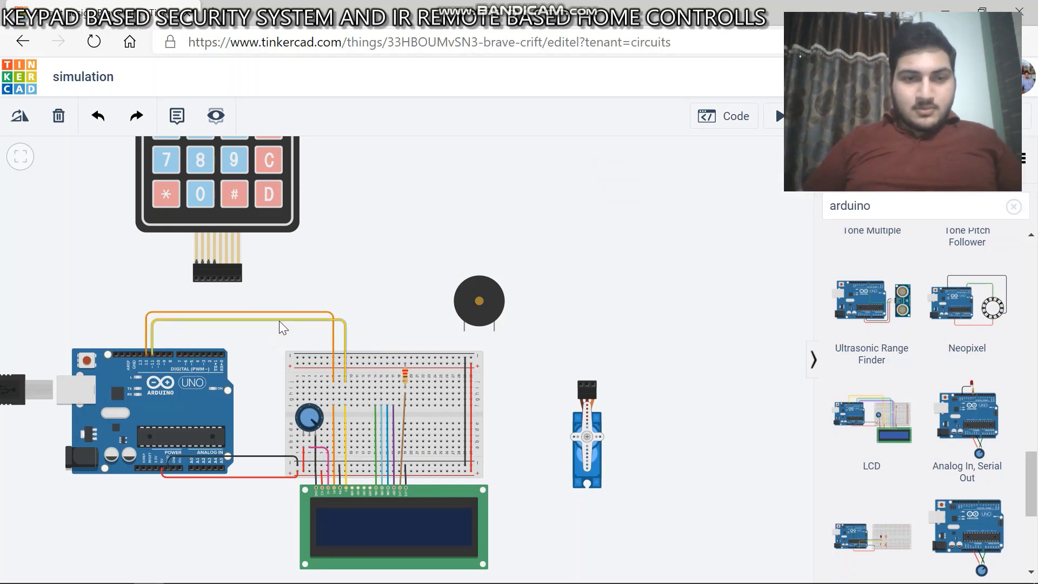
click(280, 321)
key(Delete)
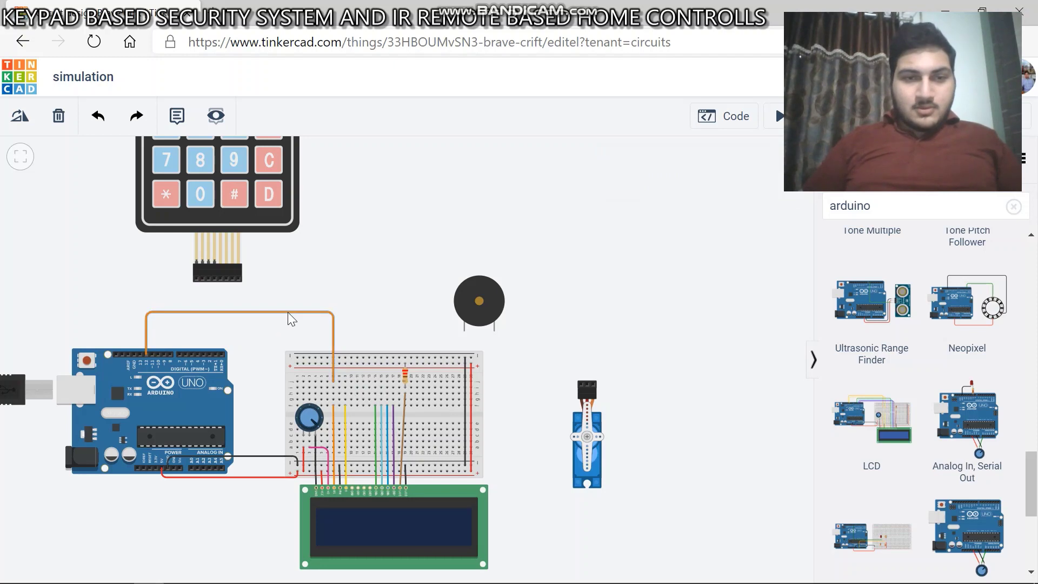
click(287, 312)
key(Delete)
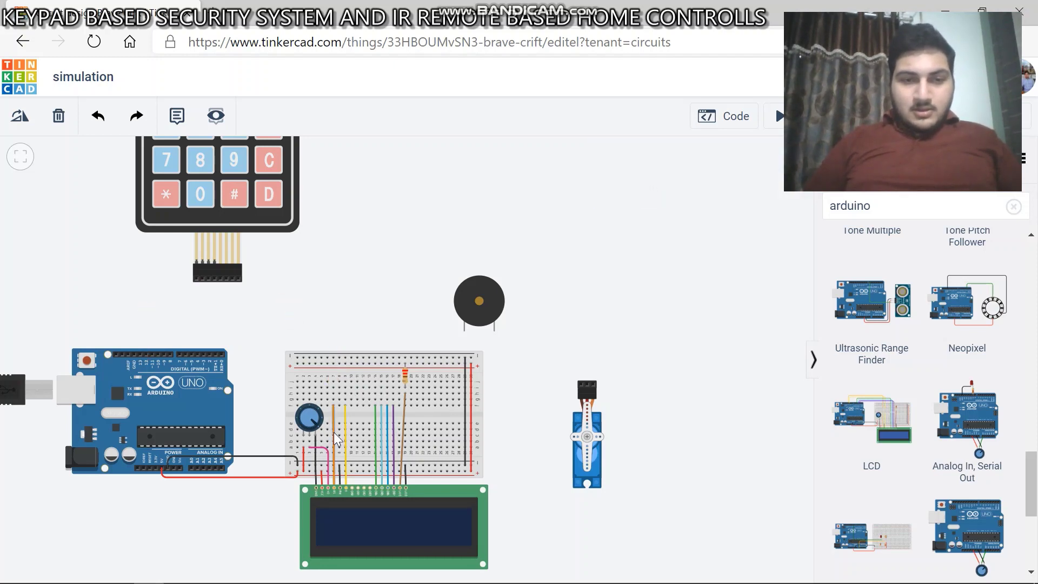
Replace the orange wire at the LCD's Register Select pin with a new wire to Arduino pin A0, routed below the board
click(333, 434)
key(Delete)
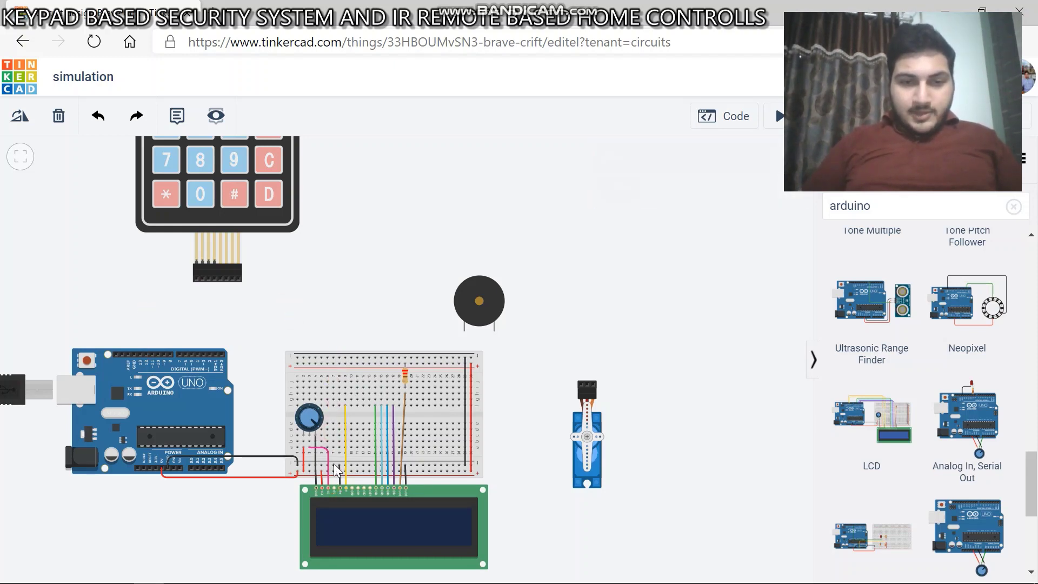
click(333, 487)
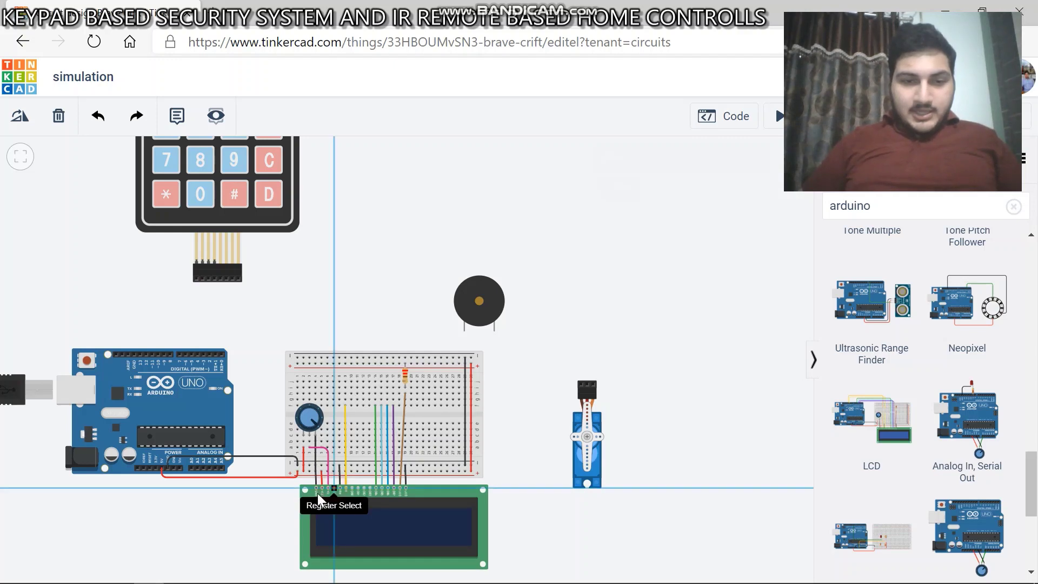
click(189, 488)
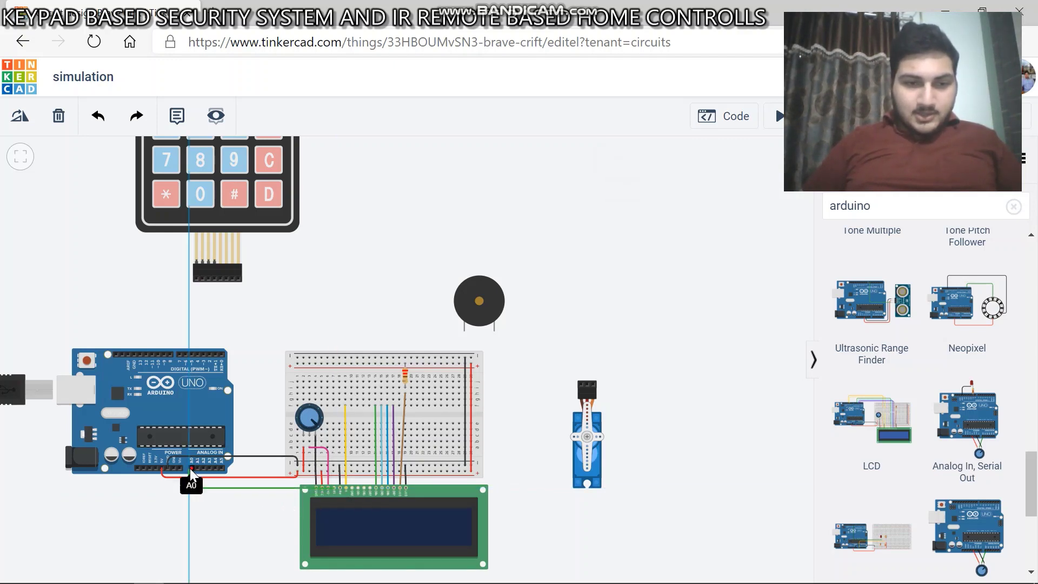
click(190, 465)
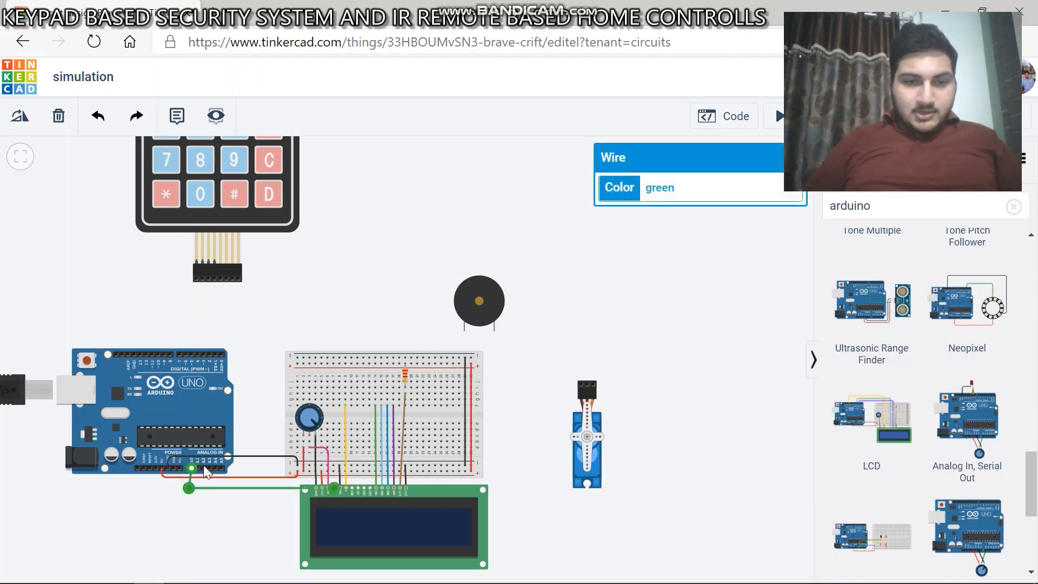
Replace the yellow wire at the LCD's Enable pin with a new wire to Arduino pin A1, routed below the board
click(345, 464)
key(Delete)
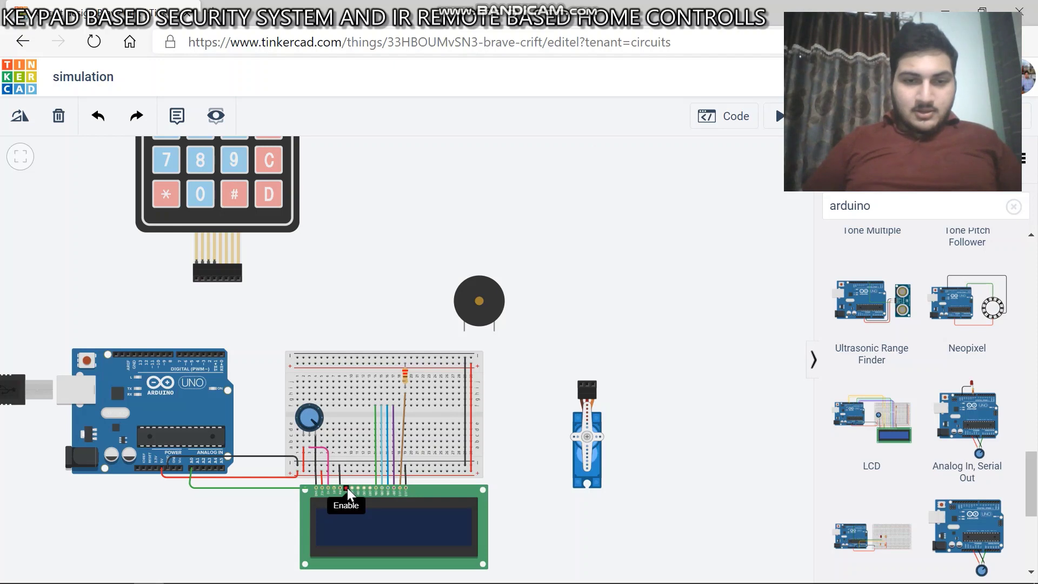
click(347, 488)
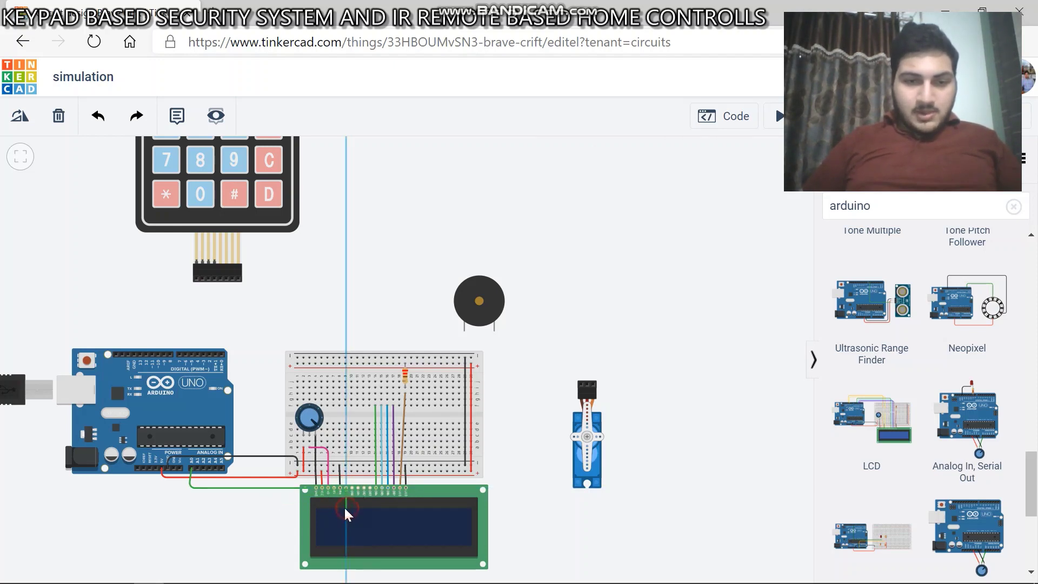
click(344, 507)
click(197, 506)
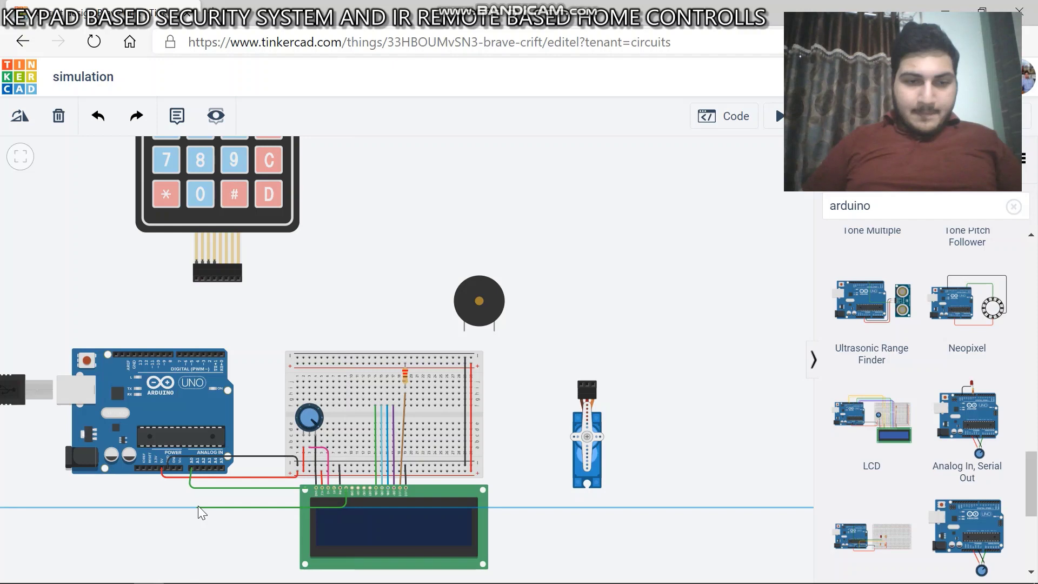
click(196, 468)
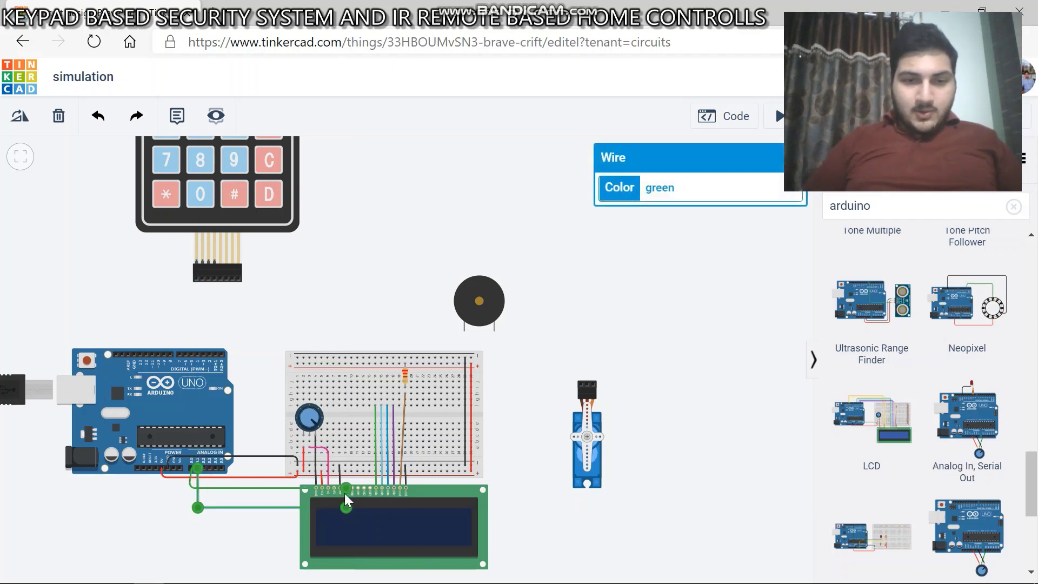
Replace the green breadboard wire at the LCD's DB4 pin with a new wire to Arduino pin A2, routed below the board
click(376, 477)
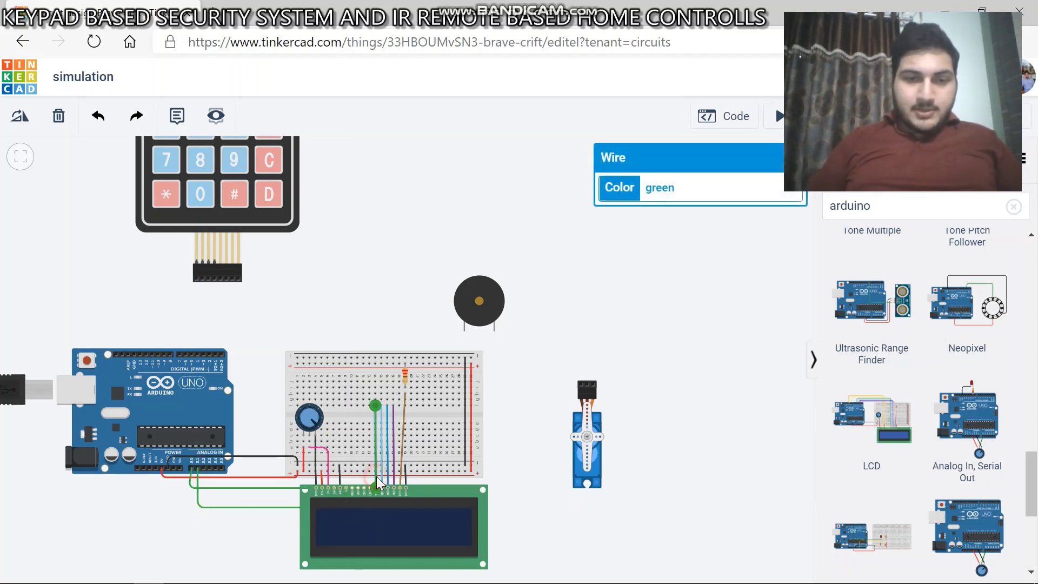
key(Delete)
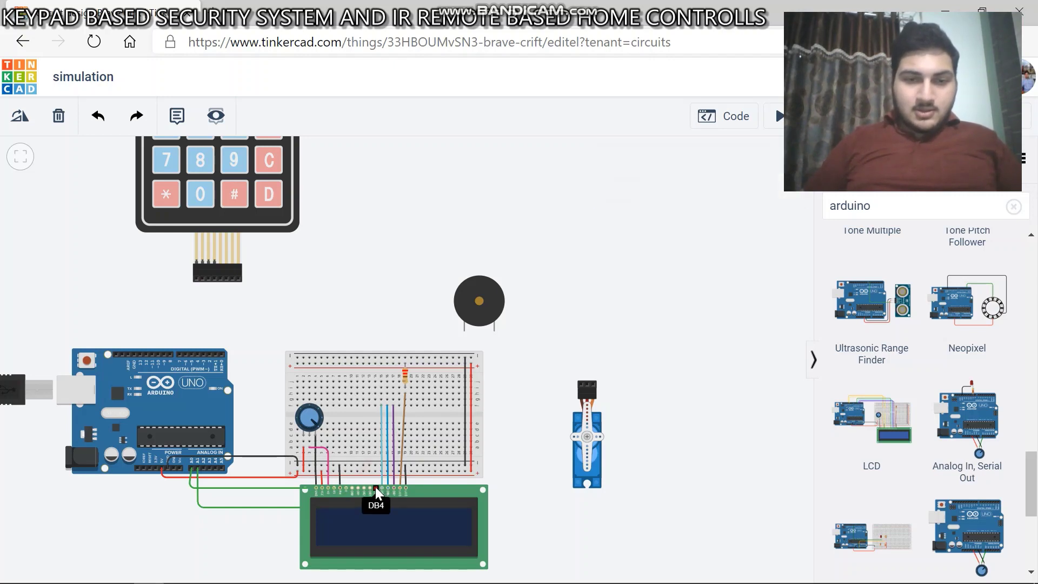
click(375, 487)
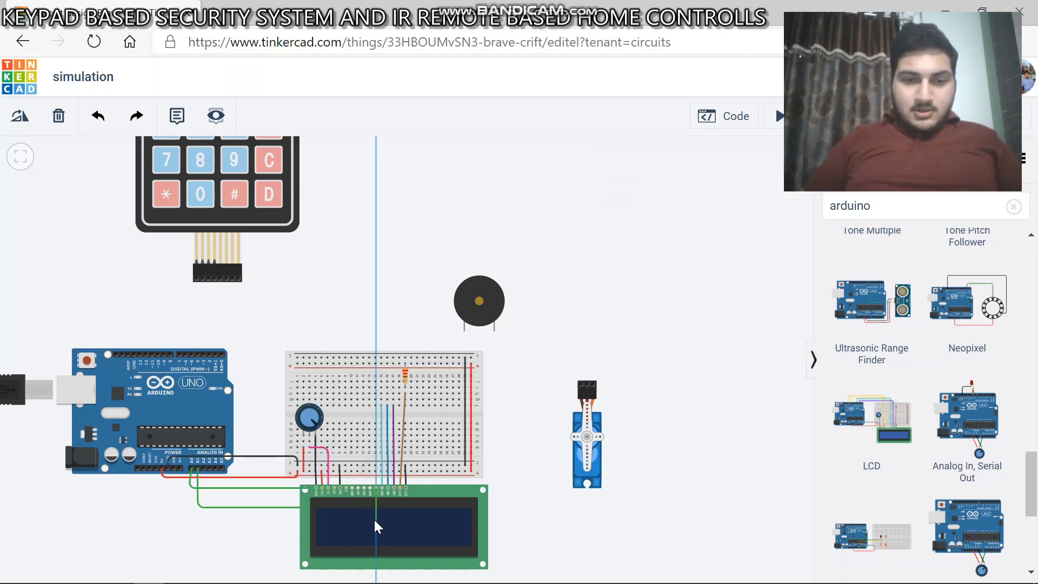
click(374, 518)
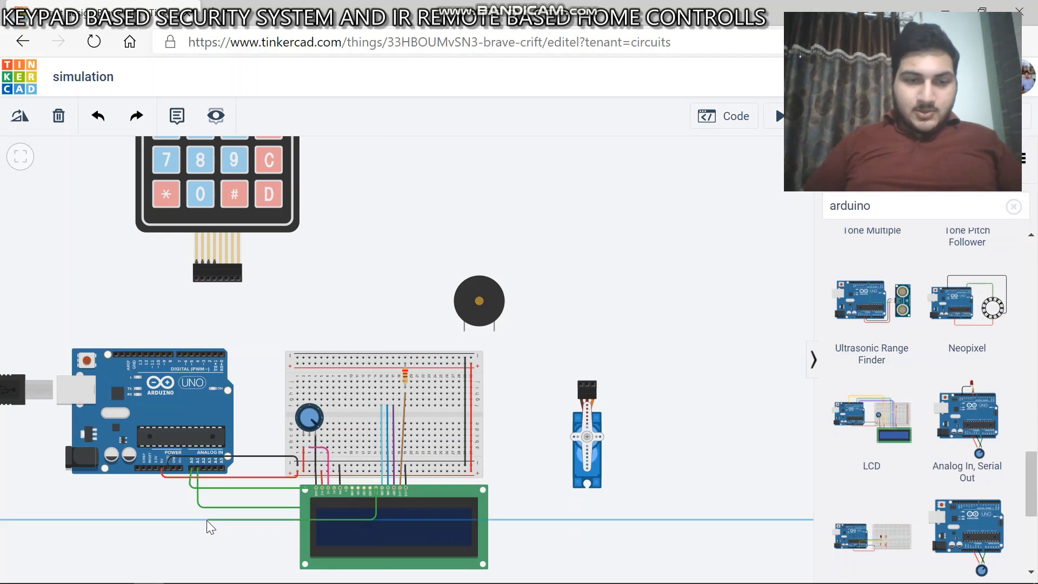
click(204, 519)
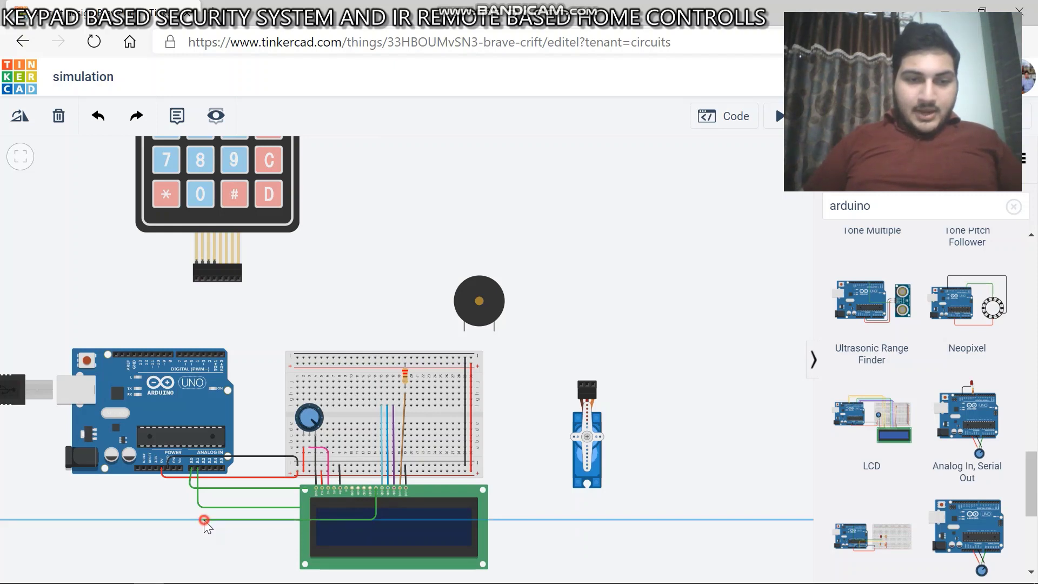
click(206, 466)
click(252, 367)
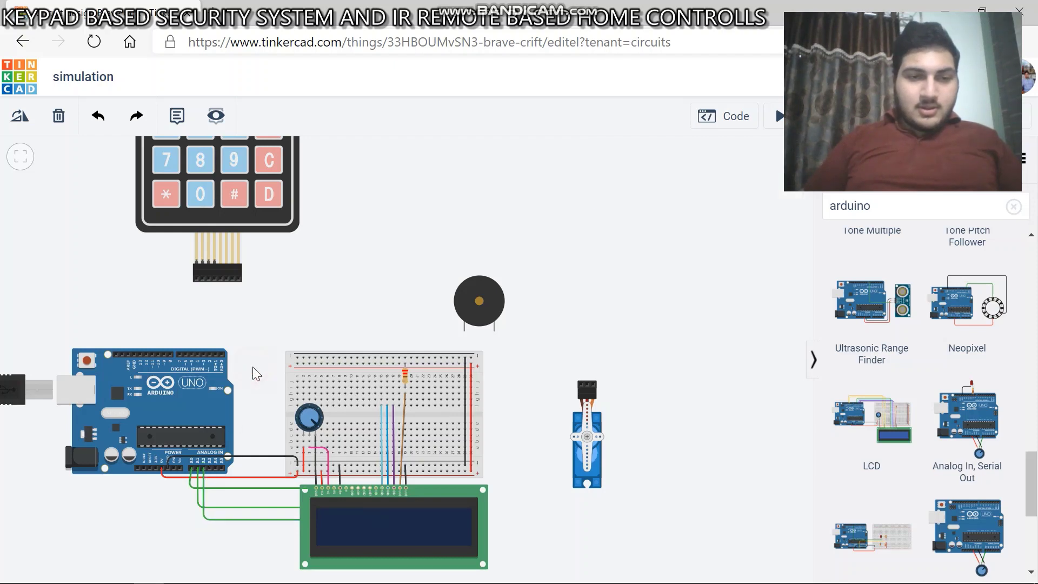
Delete the light blue, blue and purple wires between the breadboard and the LCD's DB5, DB6 and DB7 pins
click(381, 453)
key(Delete)
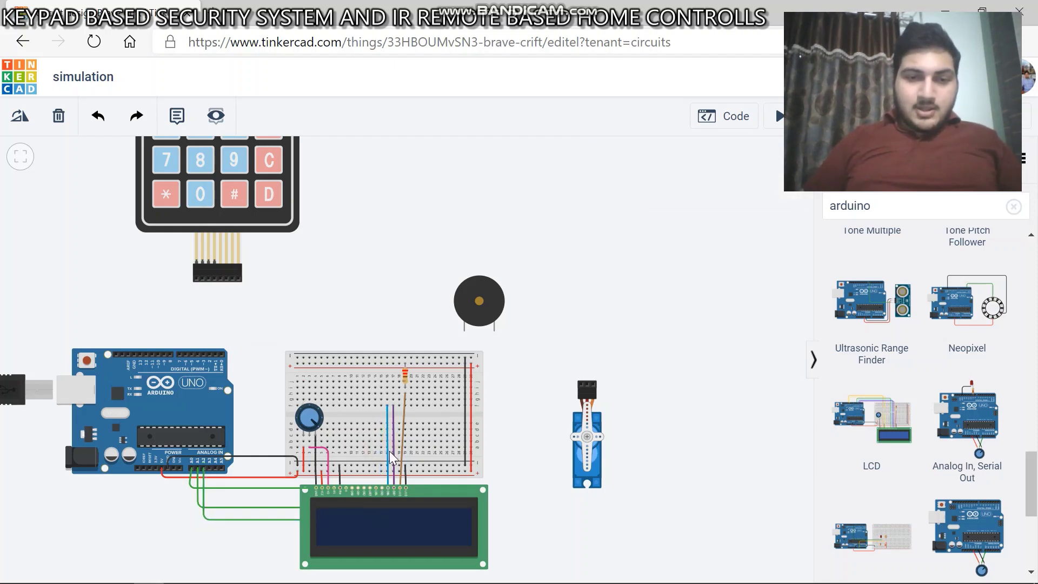
click(389, 451)
key(Delete)
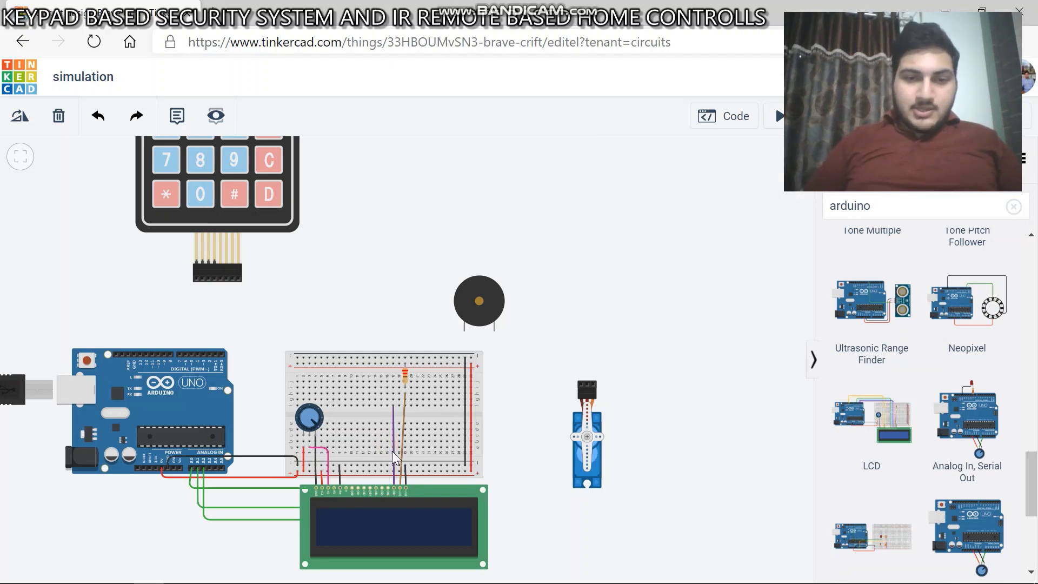
click(392, 452)
key(Delete)
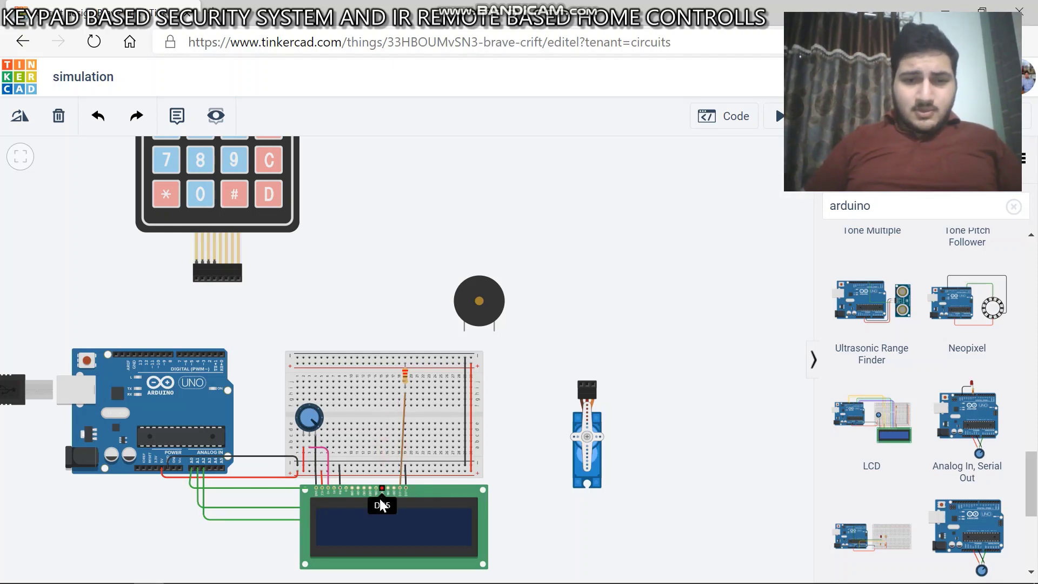
Wire the LCD's DB5 pin to Arduino pin A3, routing the wire below the A2 wire
click(282, 519)
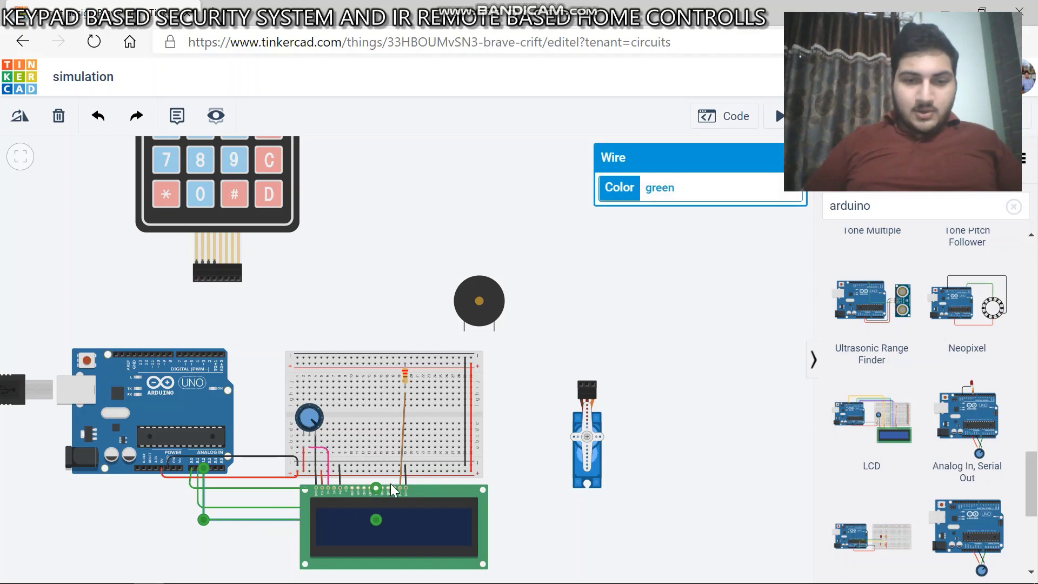
drag(384, 486, 385, 530)
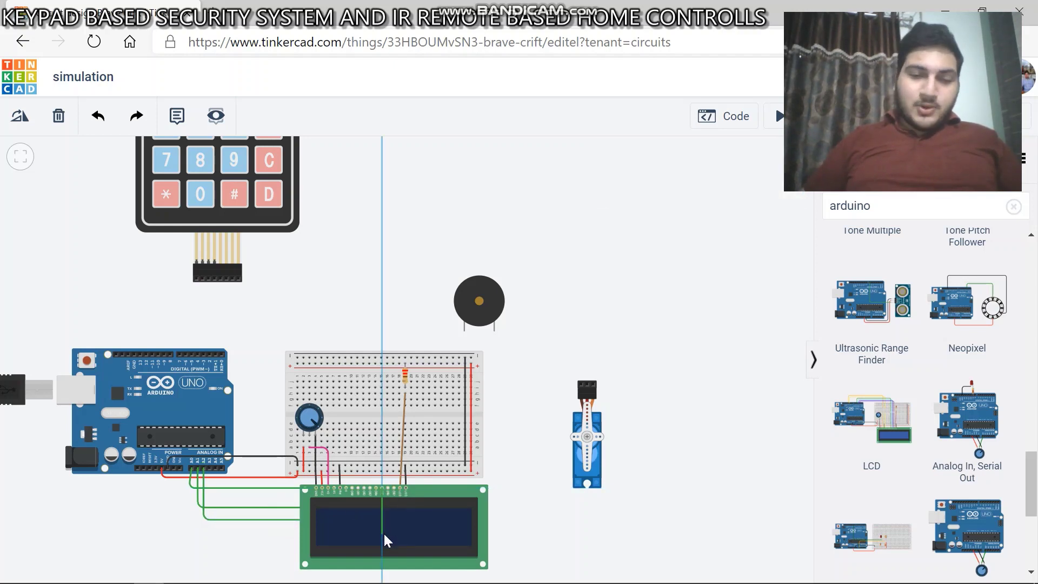
click(383, 531)
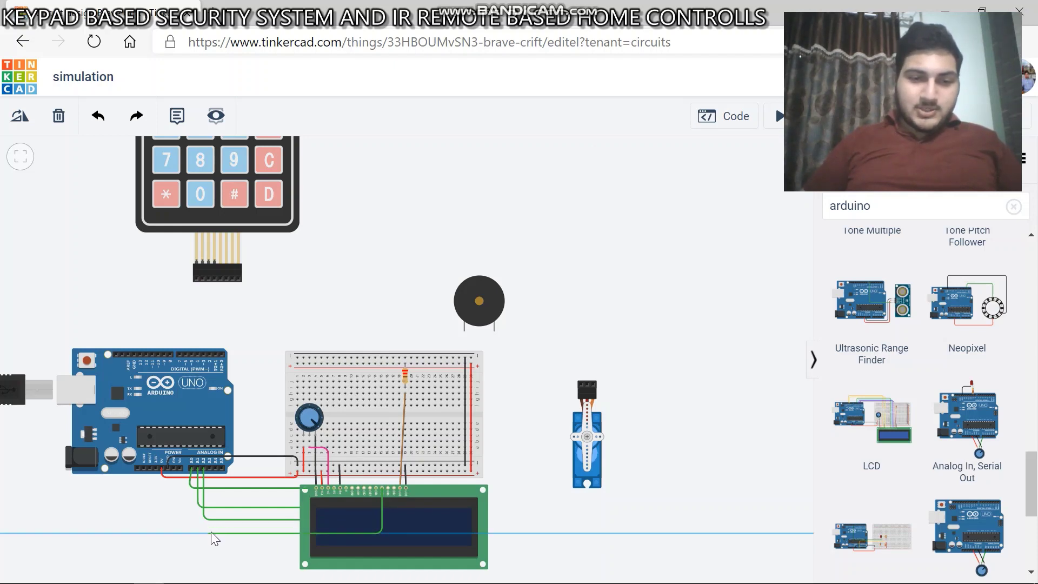
click(210, 532)
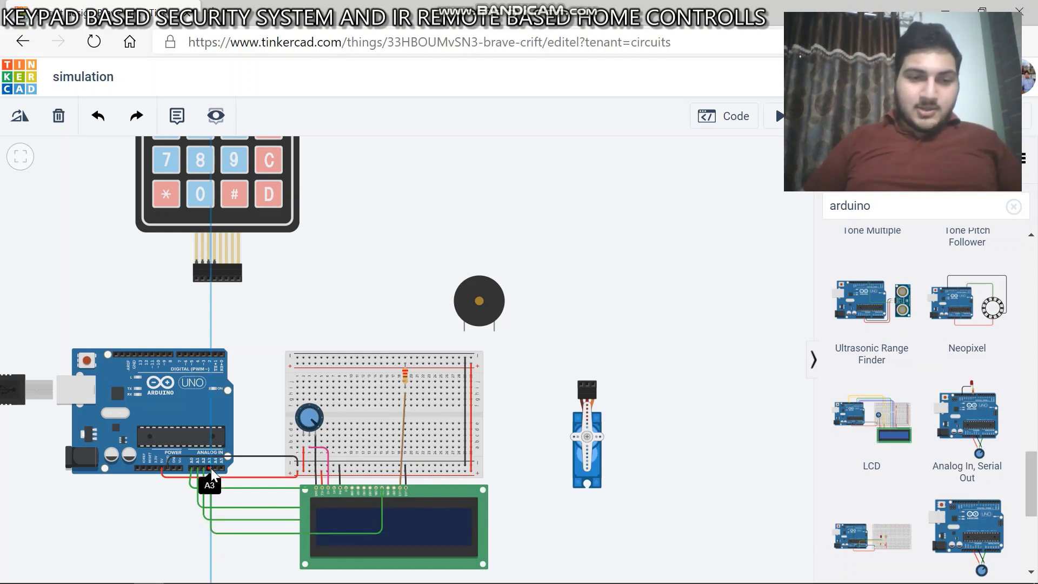
click(211, 468)
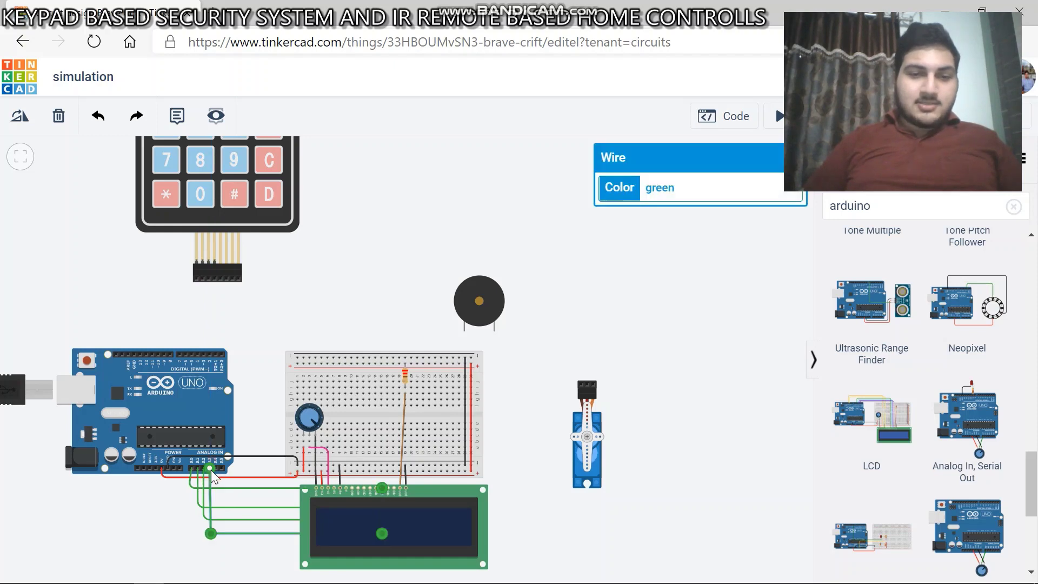
click(491, 473)
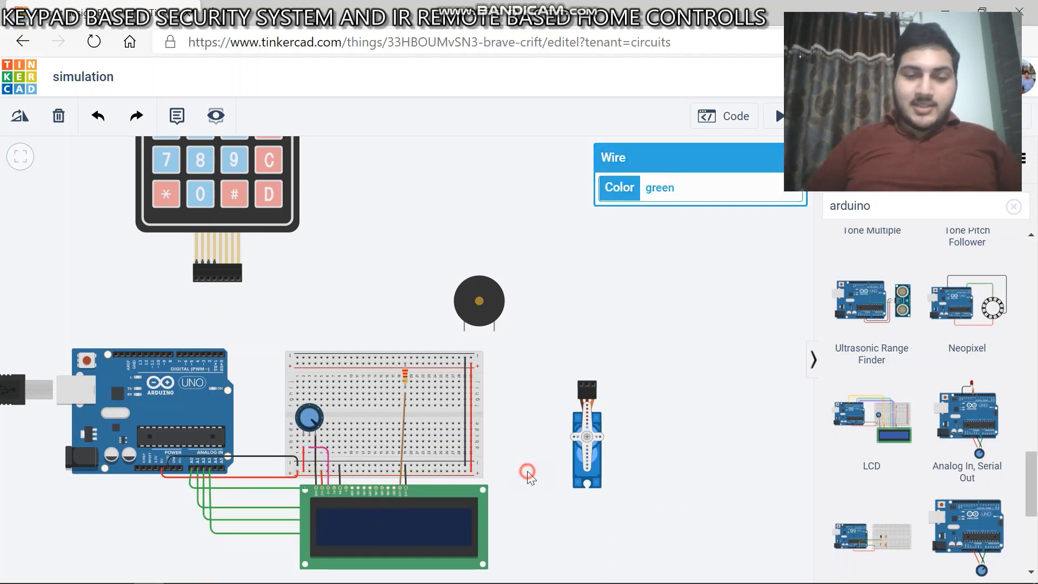
Wire the LCD's DB6 pin to Arduino pin A4, routing the wire below the A3 wire
click(388, 488)
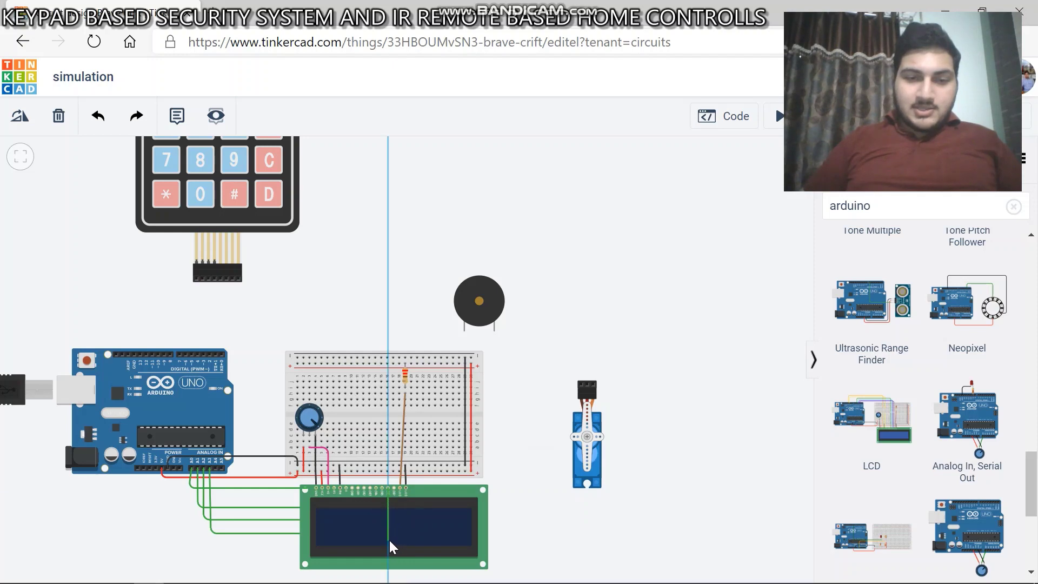
click(389, 546)
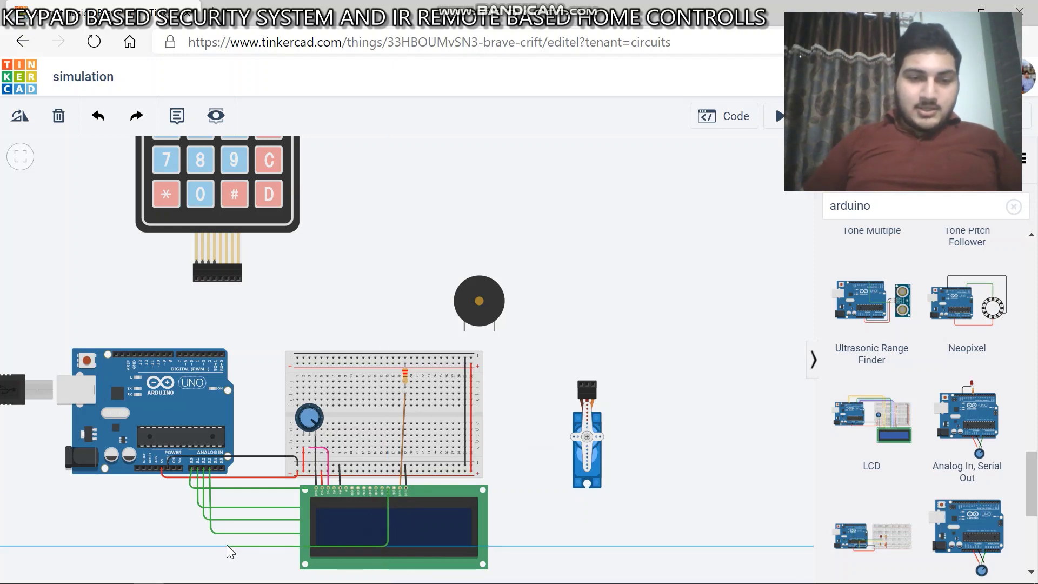
click(215, 465)
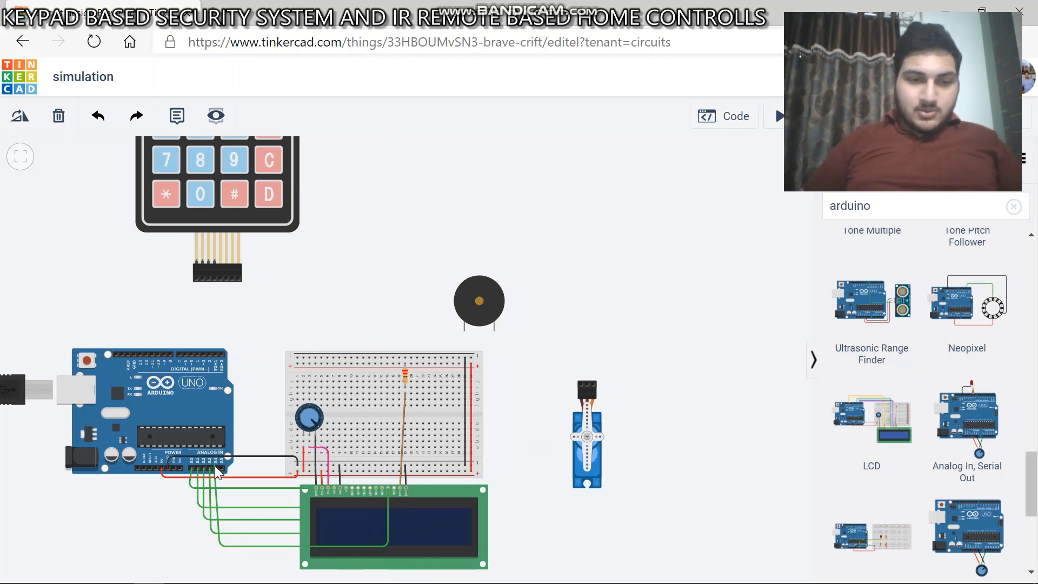
click(215, 469)
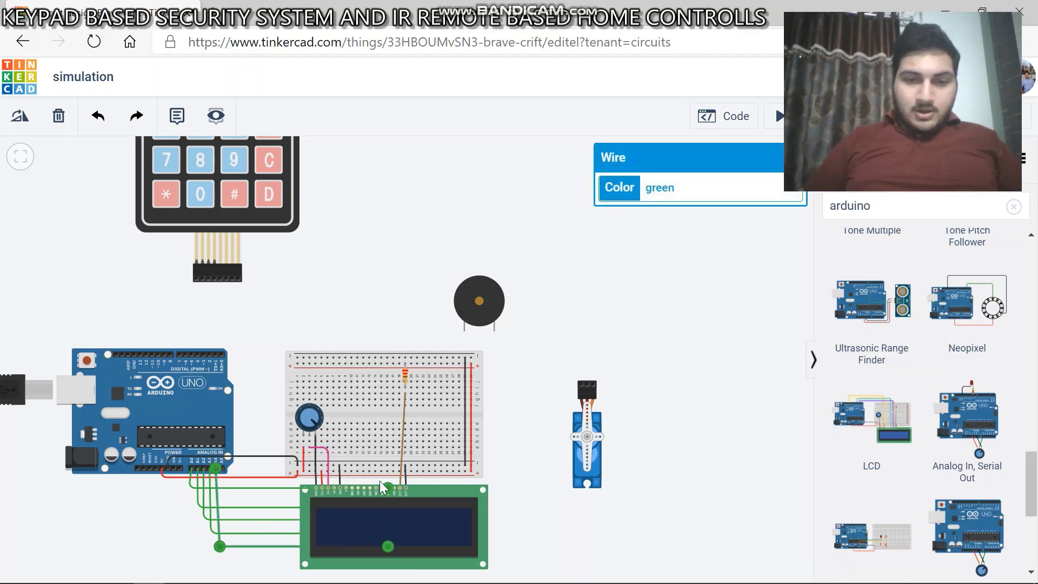
click(515, 497)
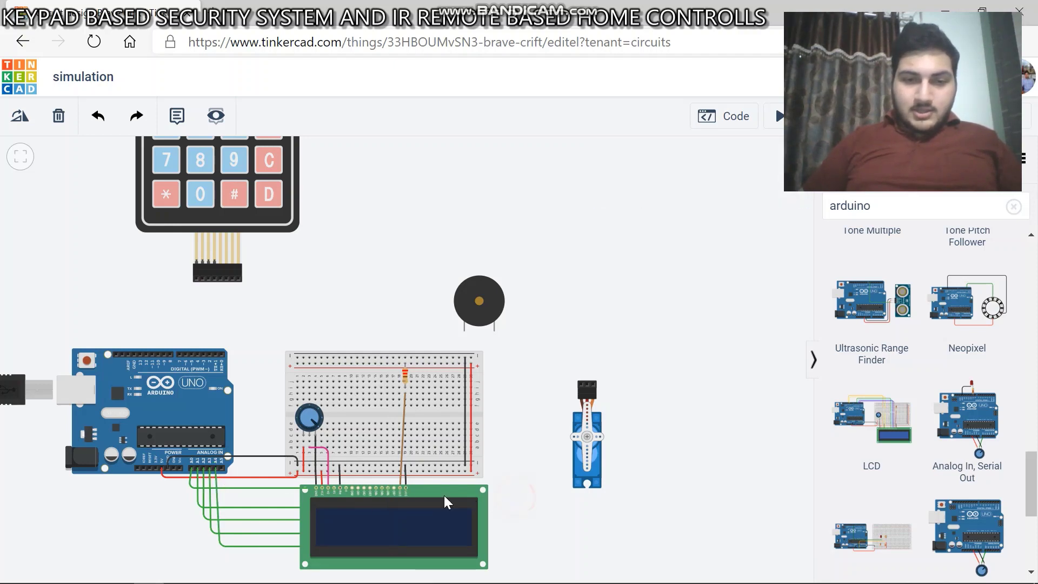
Wire the LCD's DB7 pin to Arduino pin A5, routing the wire below the A4 wire
click(395, 489)
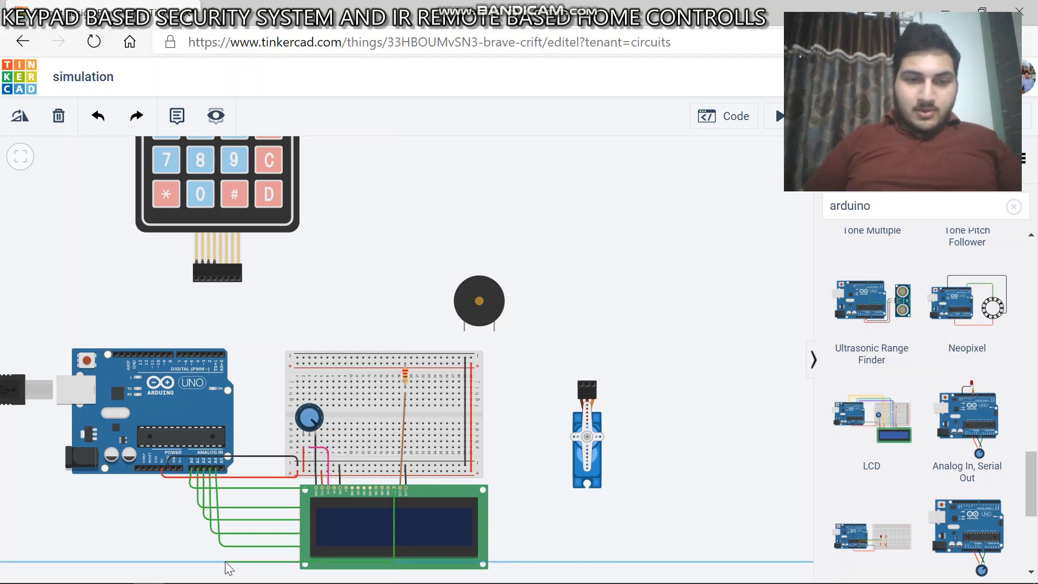
click(225, 560)
click(221, 467)
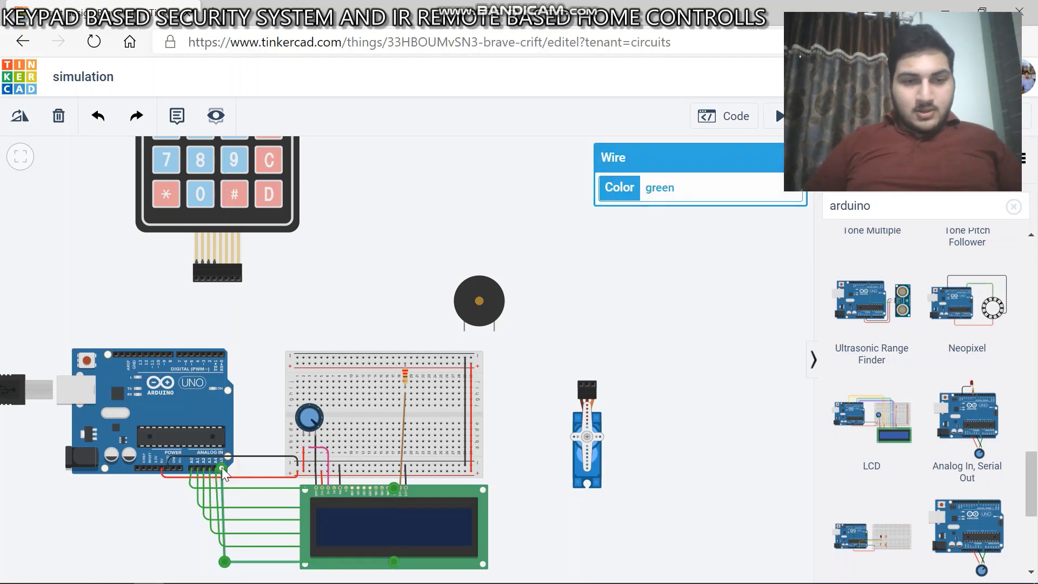
click(254, 313)
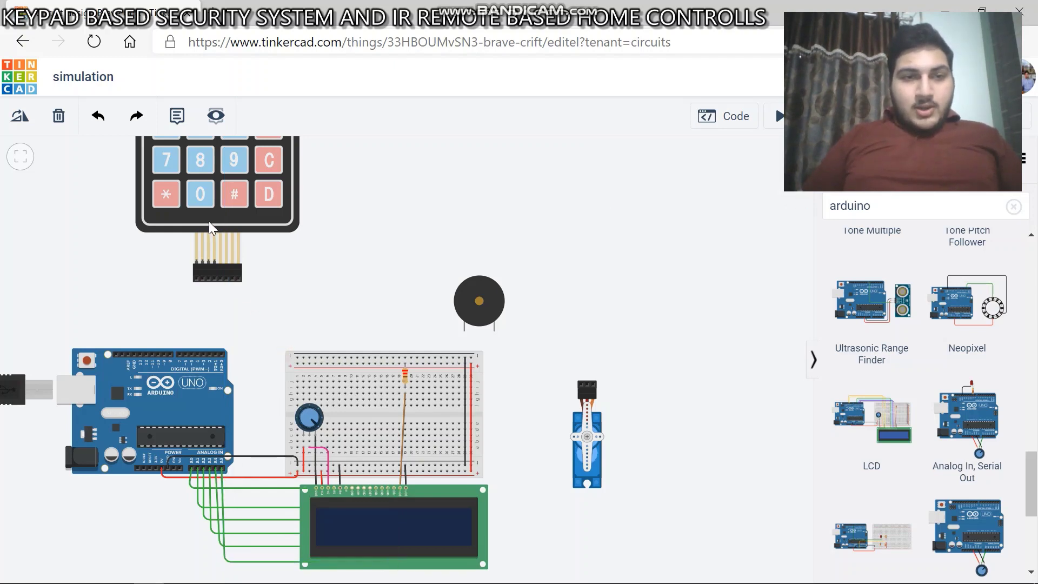
Wire the keypad connector's first two pins from the left to Arduino digital pins D1 and D2
click(197, 280)
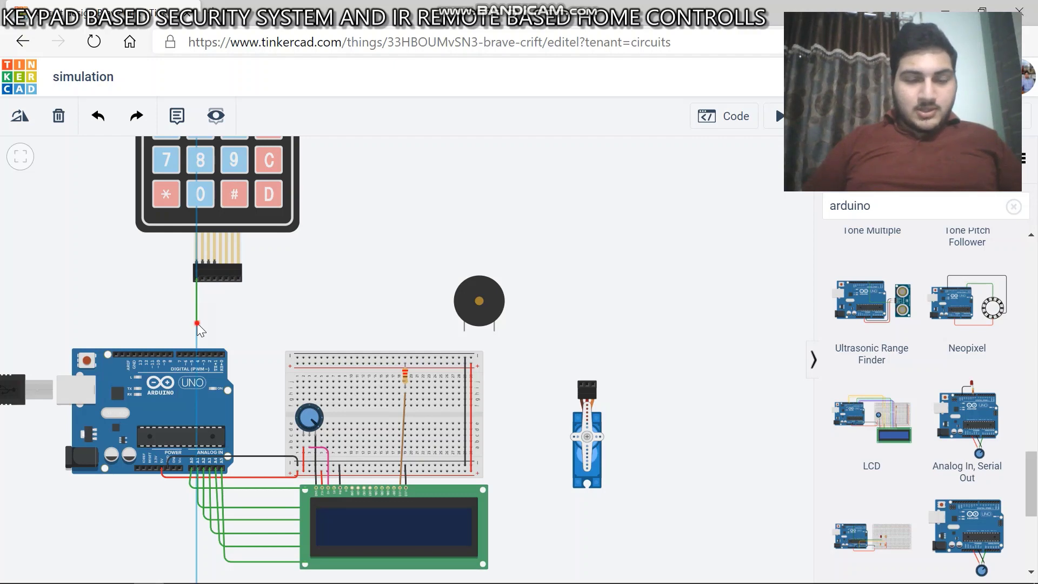
click(211, 355)
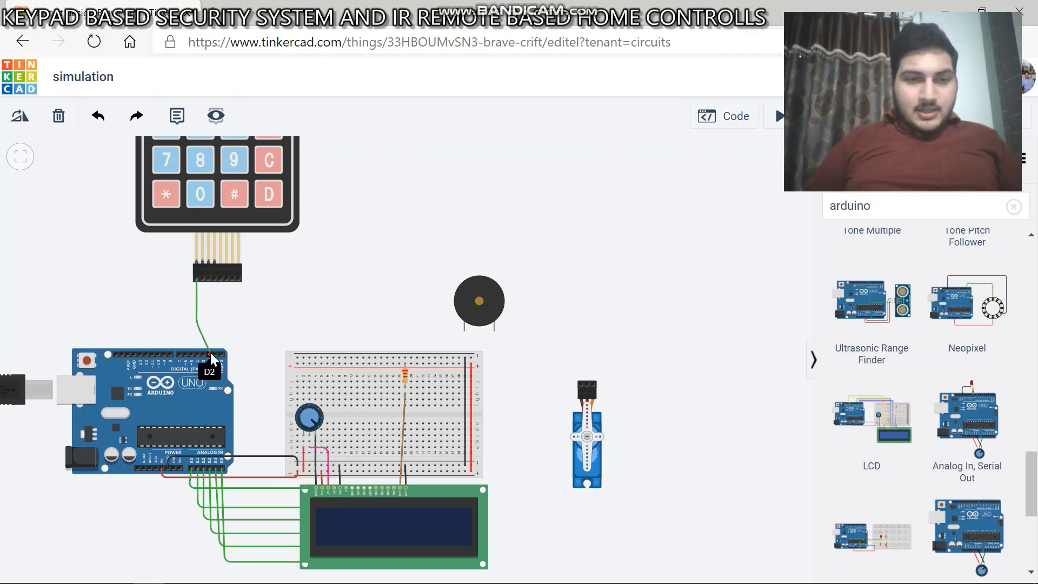
drag(211, 355, 215, 353)
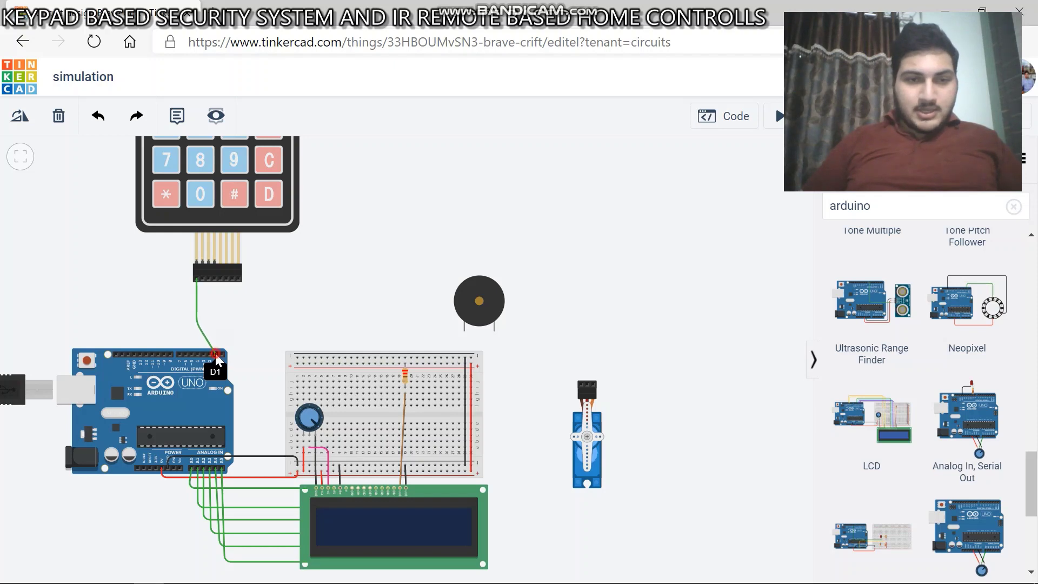
click(216, 300)
click(204, 285)
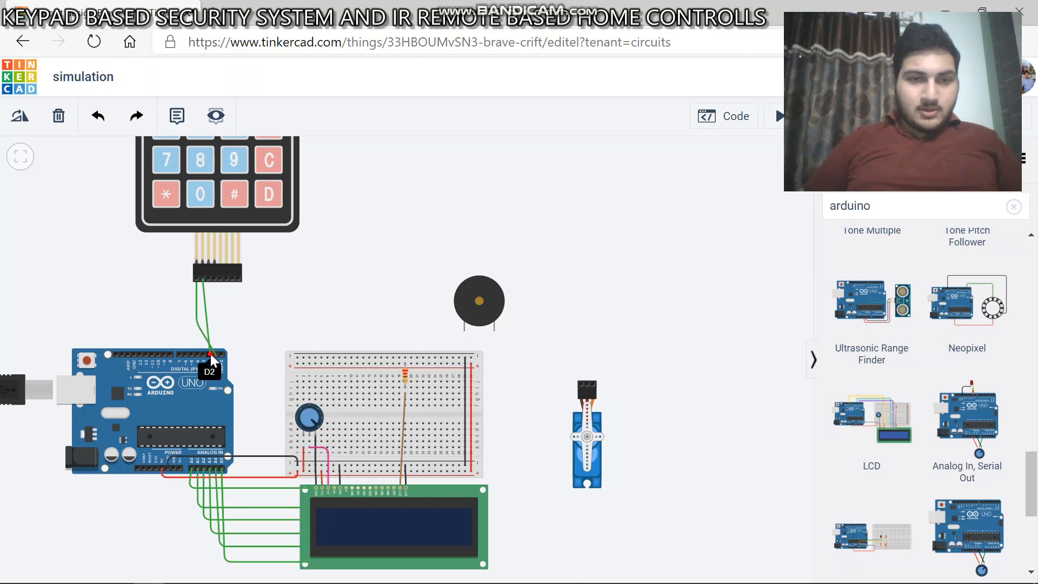
click(211, 359)
click(223, 292)
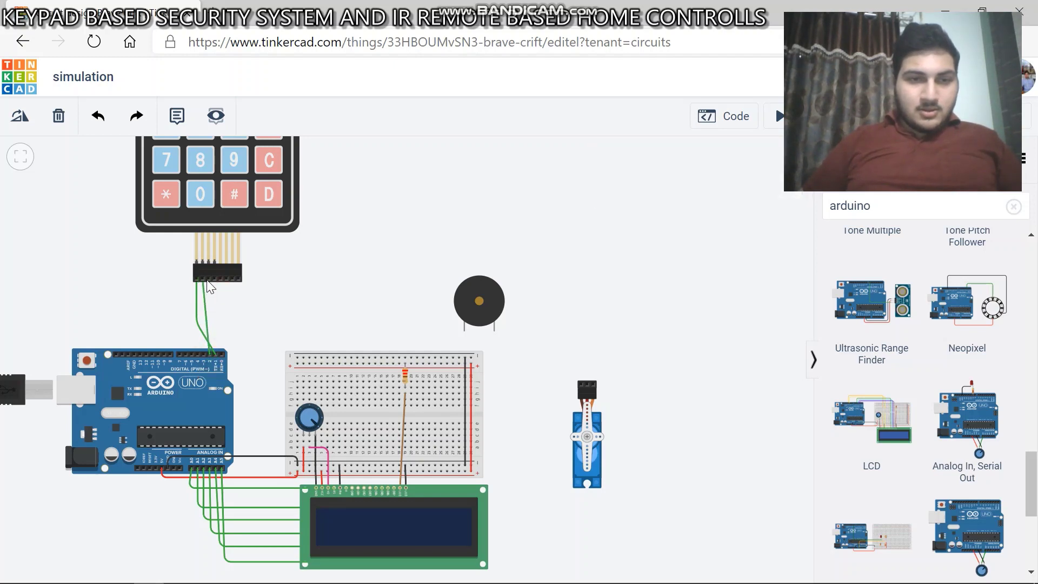
Wire the keypad connector's third and fourth pins from the left to Arduino digital pins D3 and D4
click(209, 285)
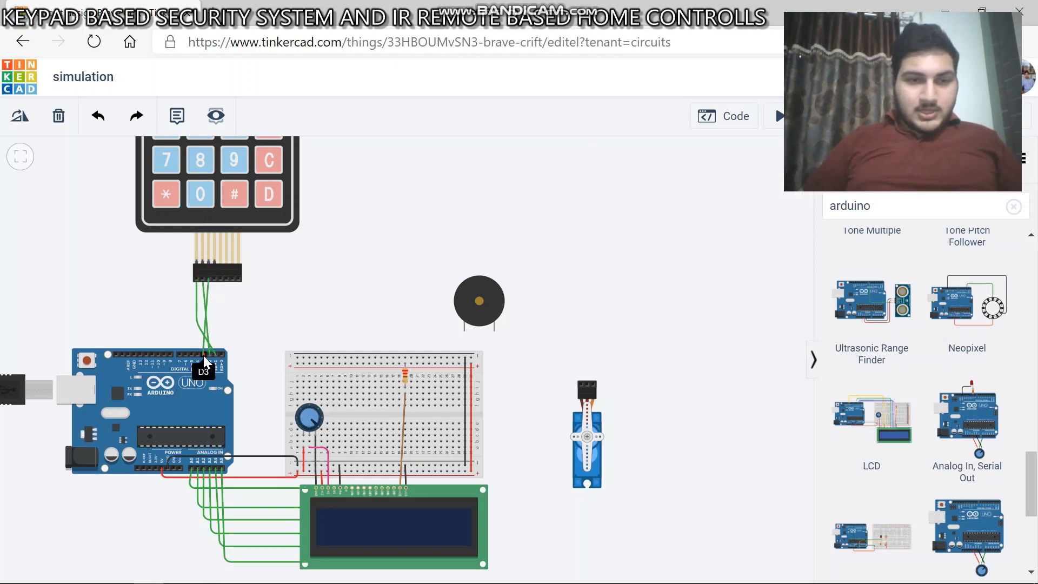
click(203, 355)
click(222, 294)
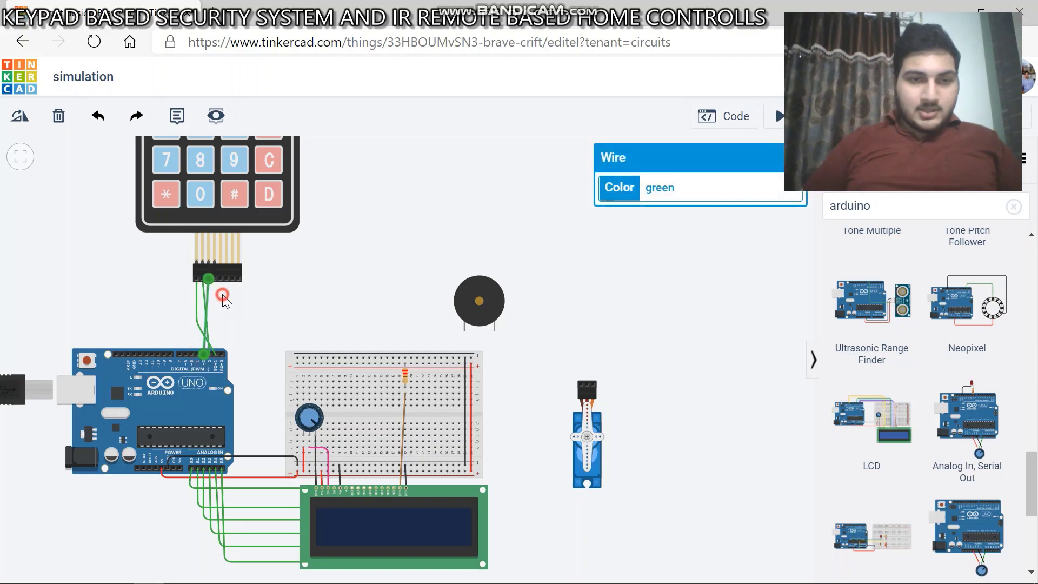
click(214, 280)
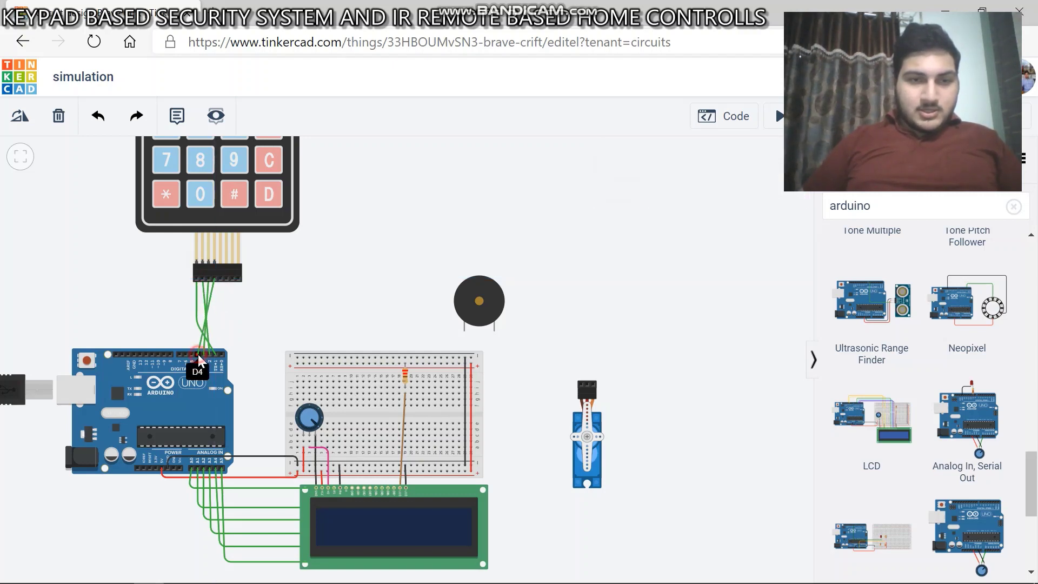
click(198, 355)
click(224, 323)
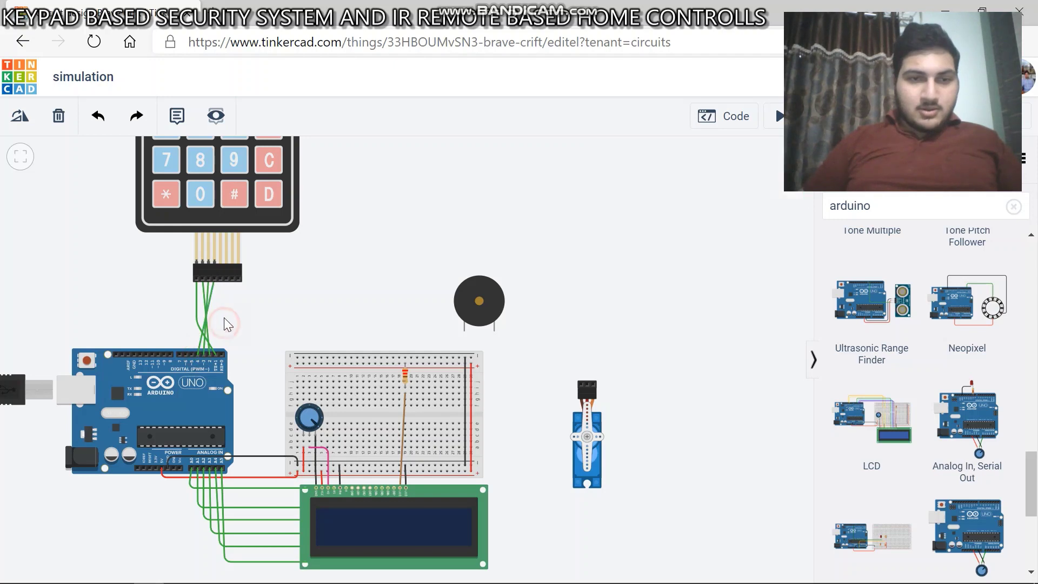
Wire the keypad connector's fifth and sixth pins from the left to Arduino digital pins D5 and D6
click(221, 278)
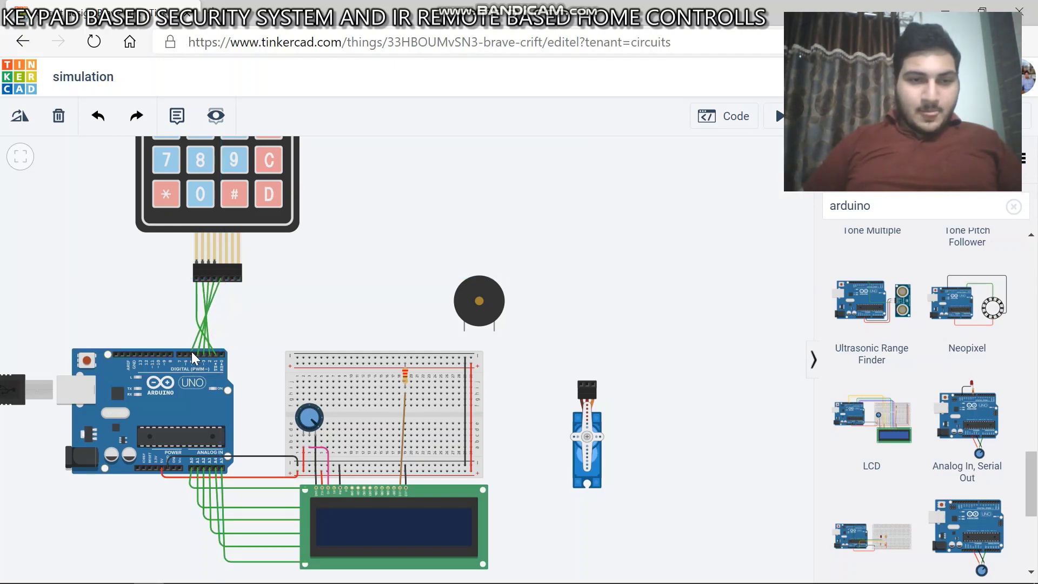
click(190, 353)
click(236, 297)
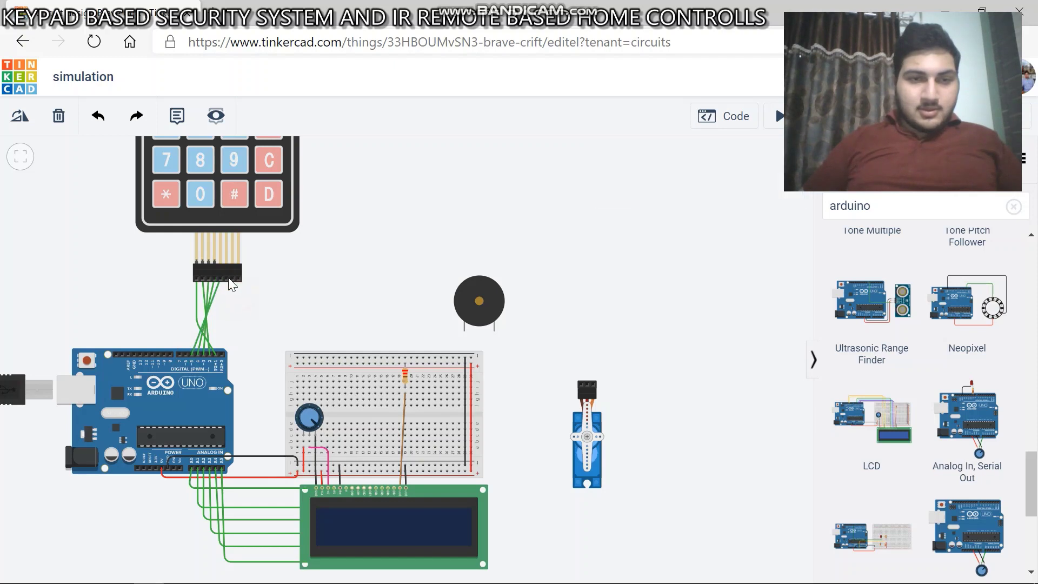
click(226, 277)
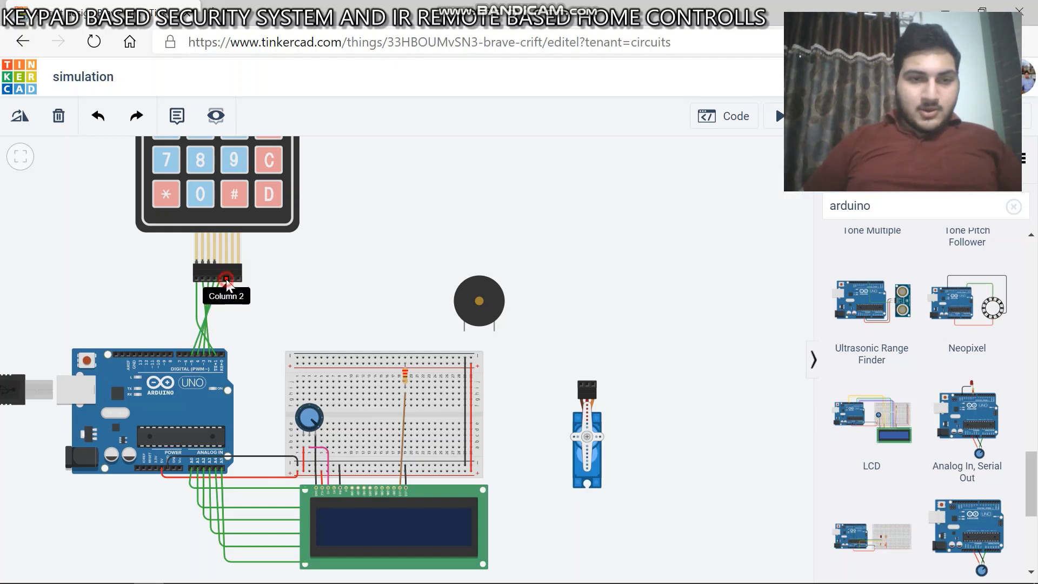
click(185, 353)
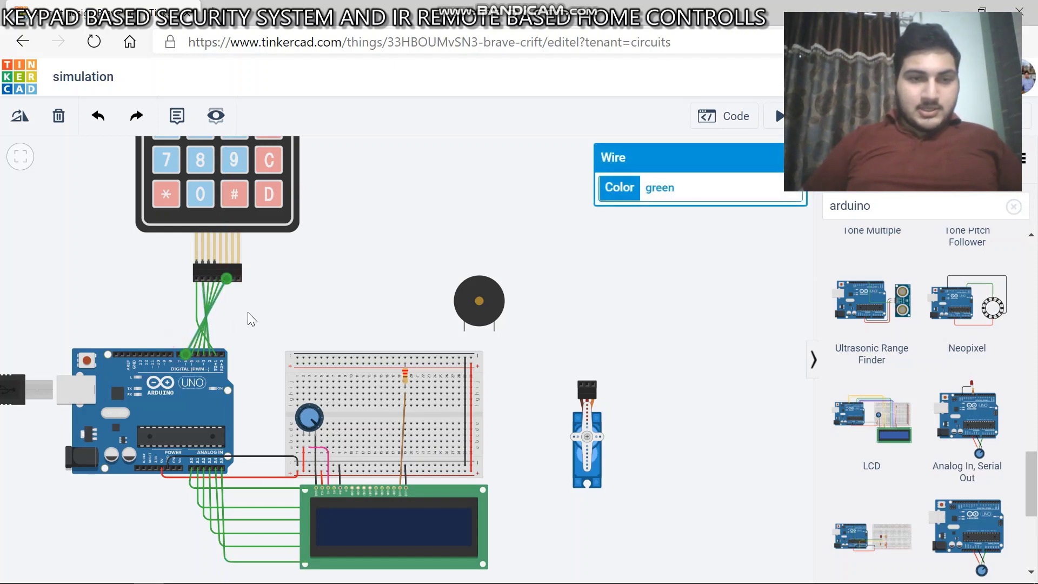
click(249, 311)
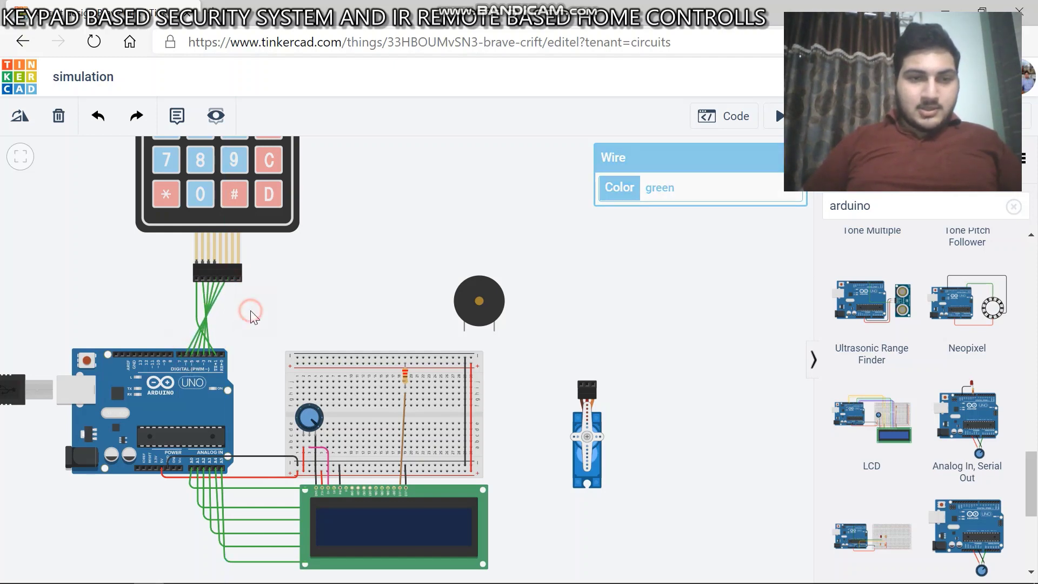
Wire the keypad connector's seventh and eighth pins from the left to Arduino digital pins D7 and D8
click(232, 279)
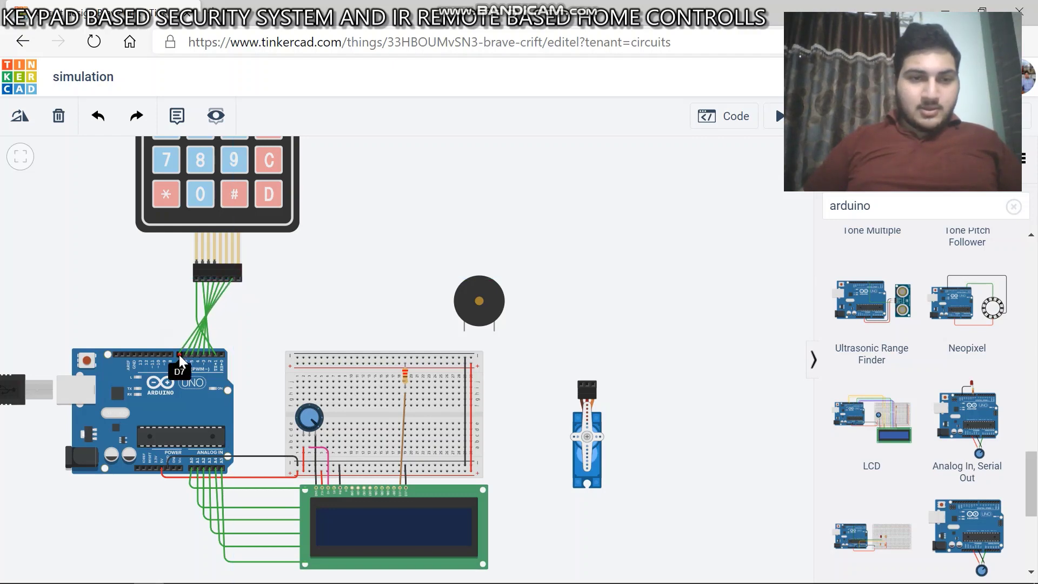
click(180, 354)
click(237, 290)
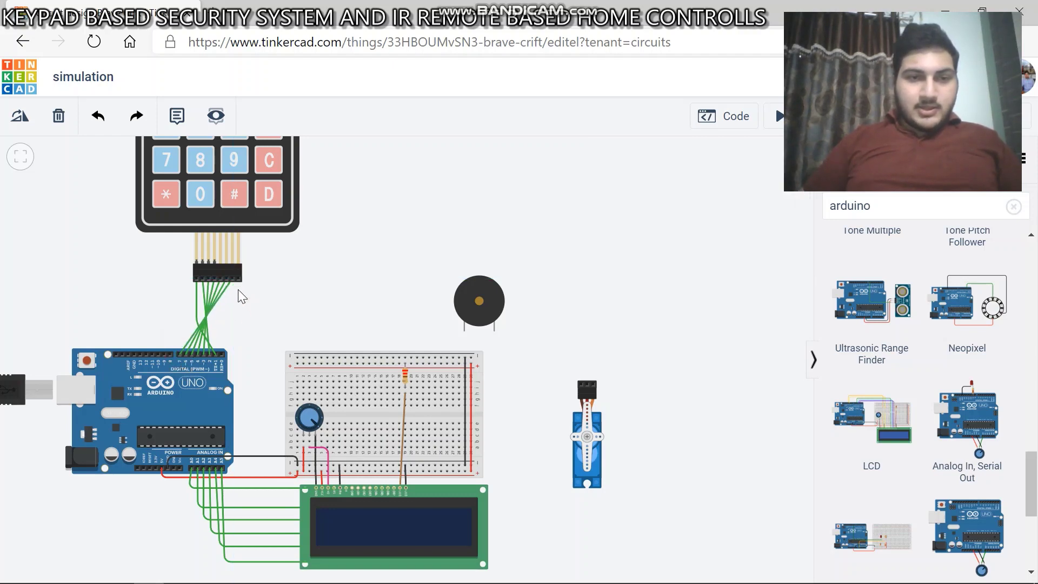
click(238, 278)
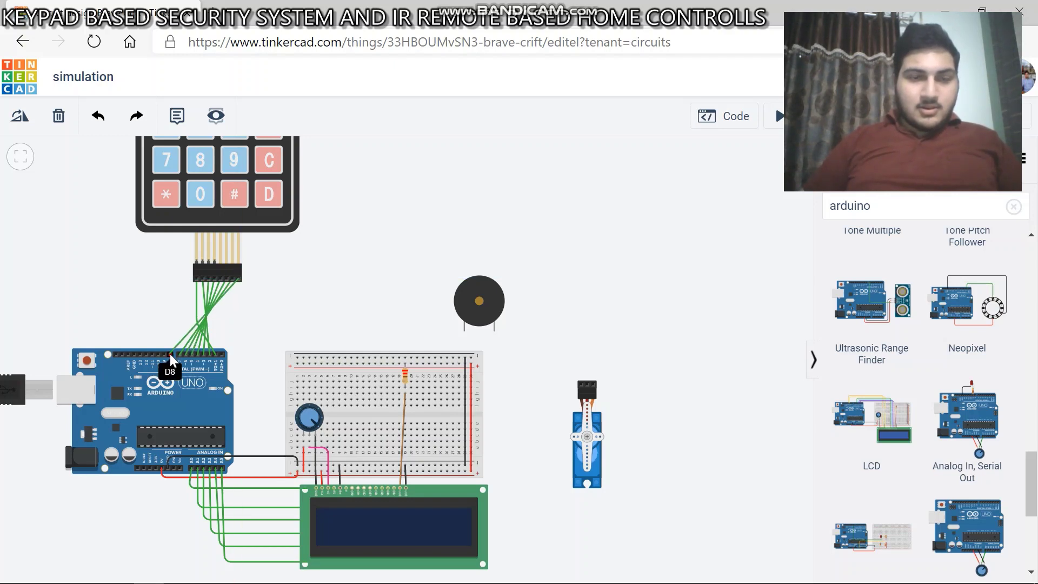
click(169, 354)
click(258, 318)
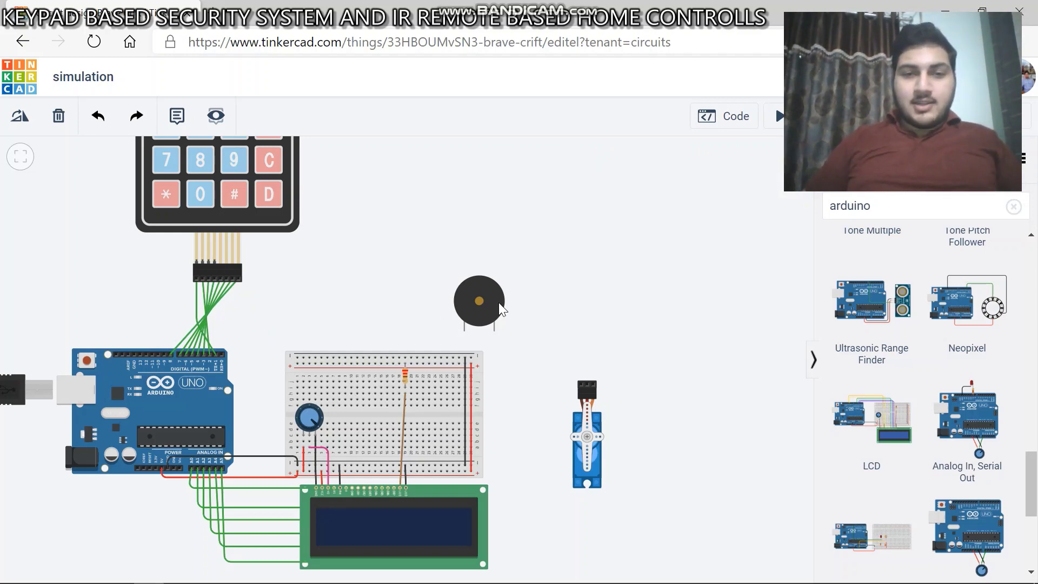
Move the piezo above the breadboard and attach a new resistor vertically beneath its left lead
drag(493, 306, 364, 282)
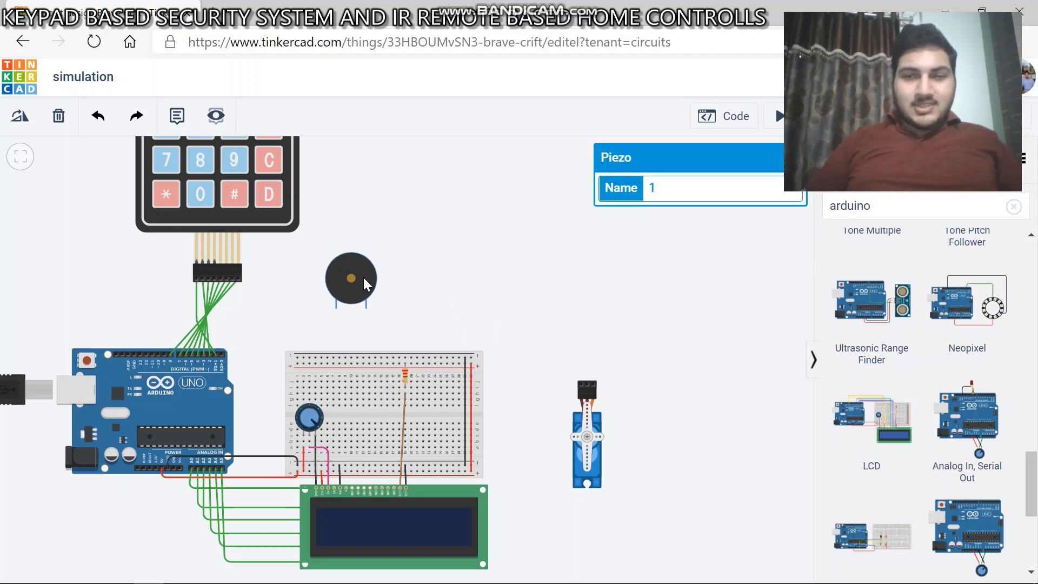
click(924, 204)
key(BackSpace)
key(BackSpace)
key(BackSpace)
key(BackSpace)
key(BackSpace)
key(BackSpace)
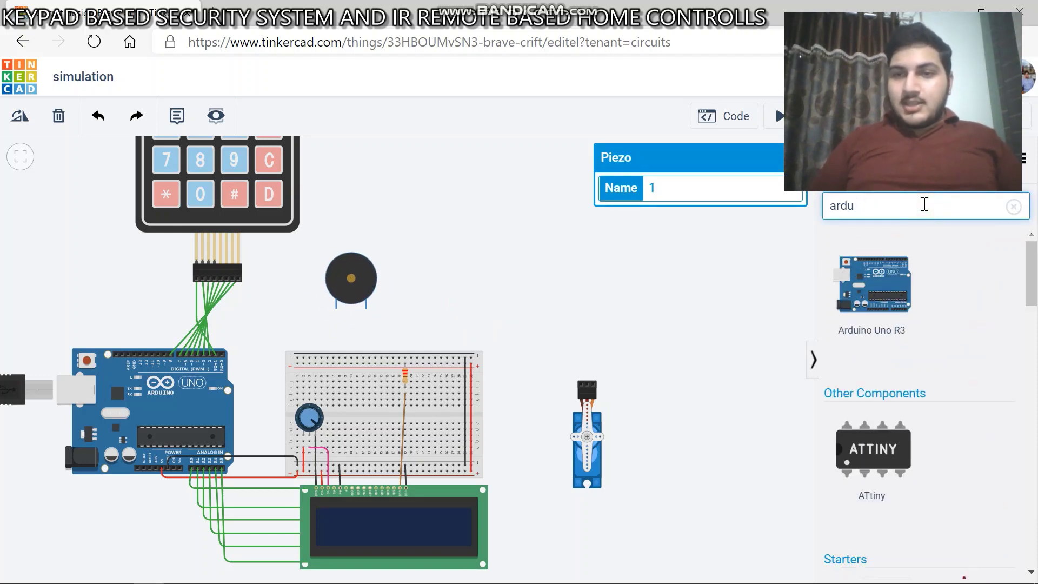
key(BackSpace)
text(resi)
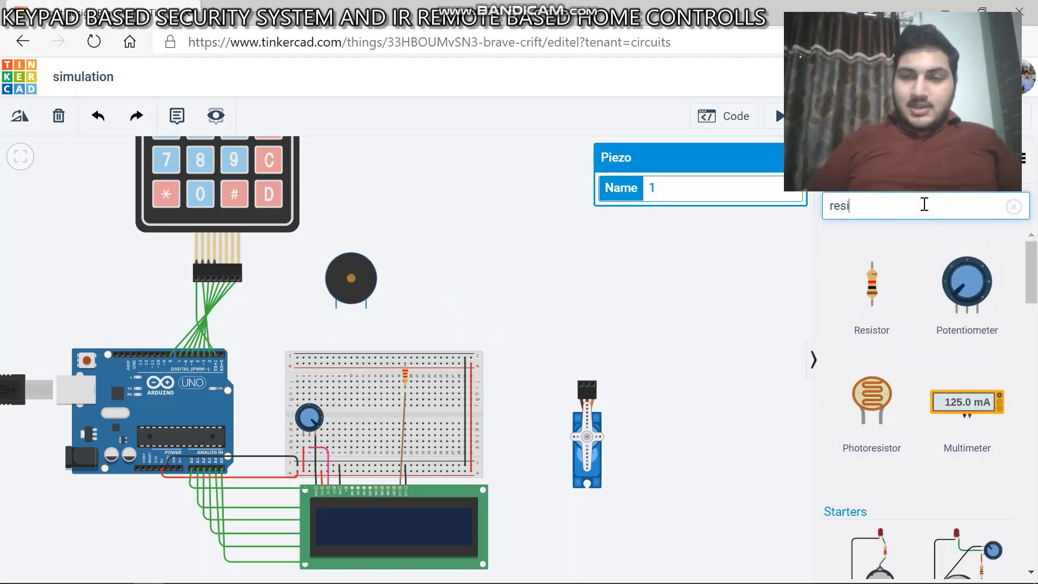
drag(867, 318, 359, 326)
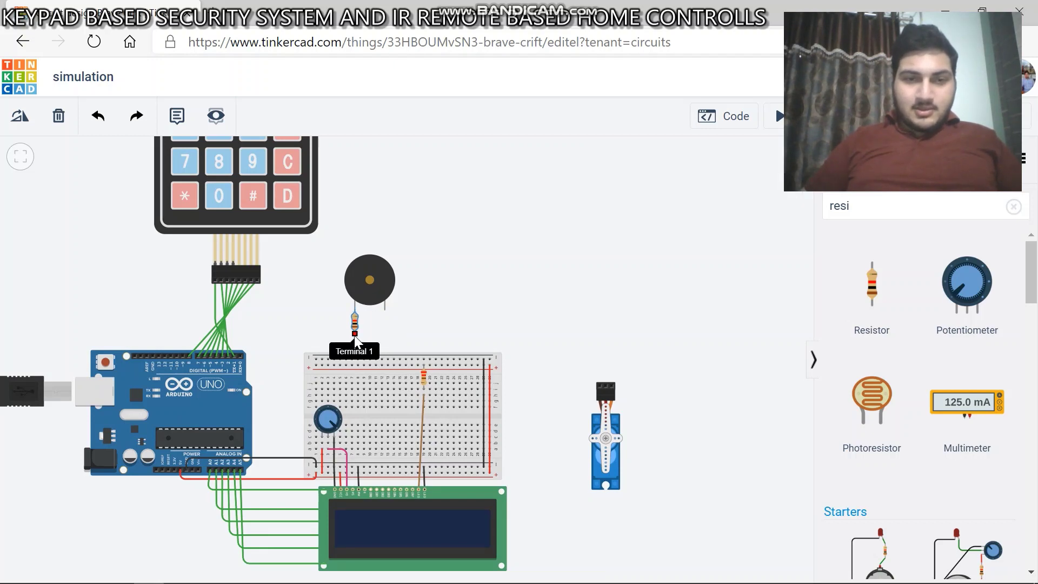
Wire the lower end of the piezo's resistor to Arduino digital pin D11, bending the wire above the board
click(354, 333)
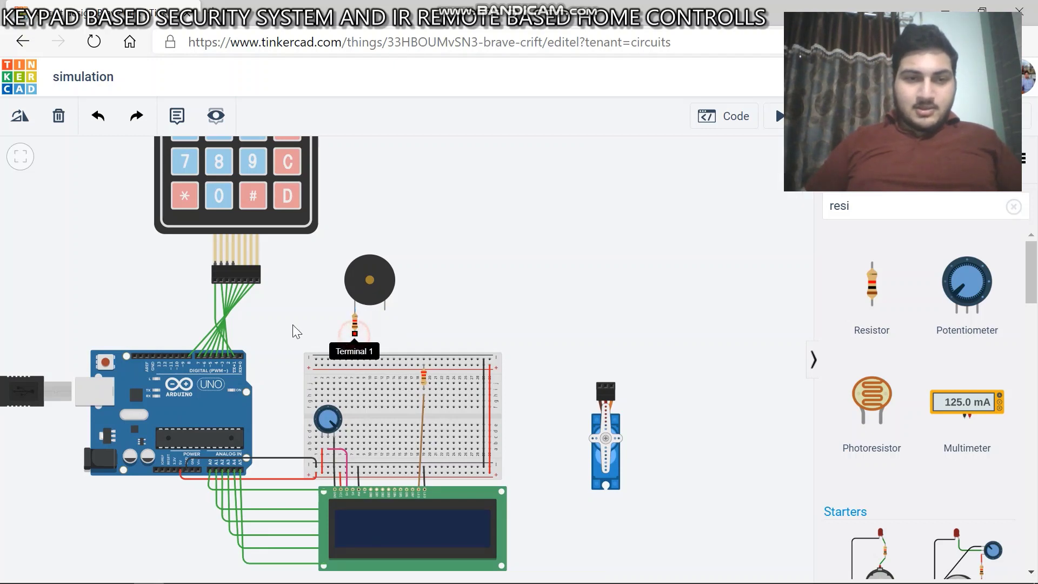
click(176, 331)
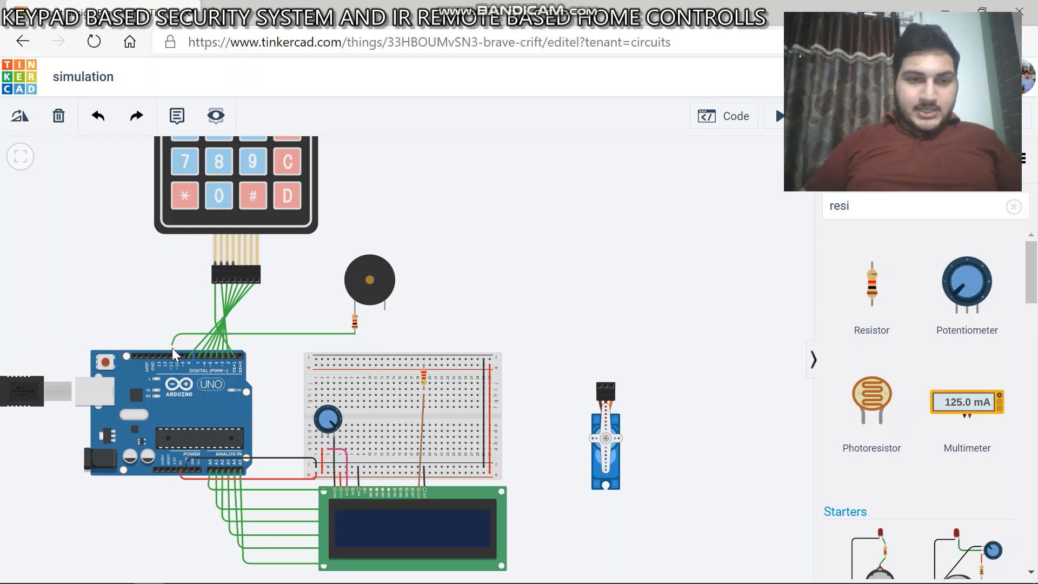
click(170, 356)
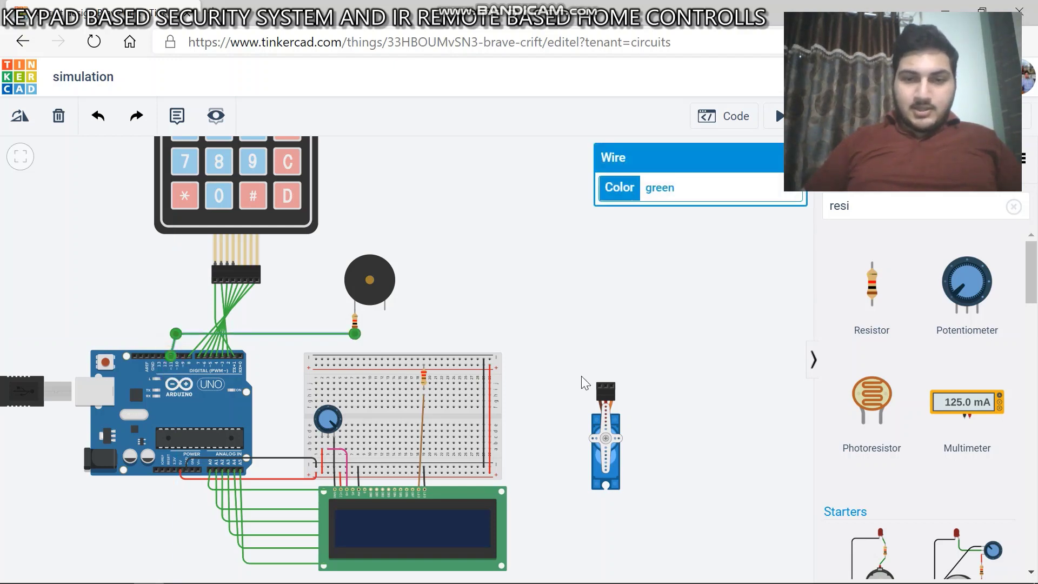
Wire the servo's rightmost pin to Arduino digital pin D9, routing the wire above the breadboard and the piezo's wire
click(611, 385)
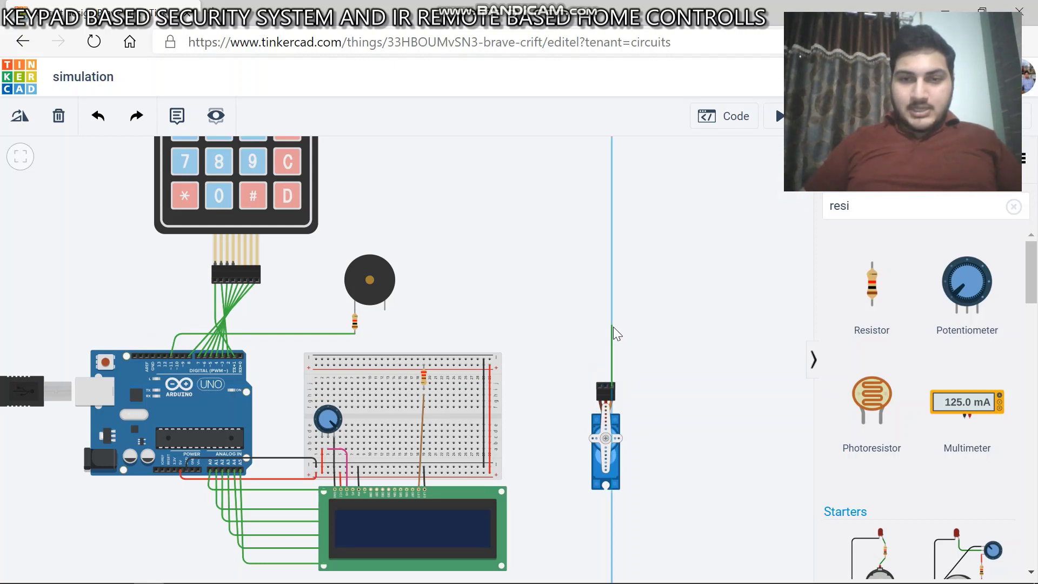
click(611, 326)
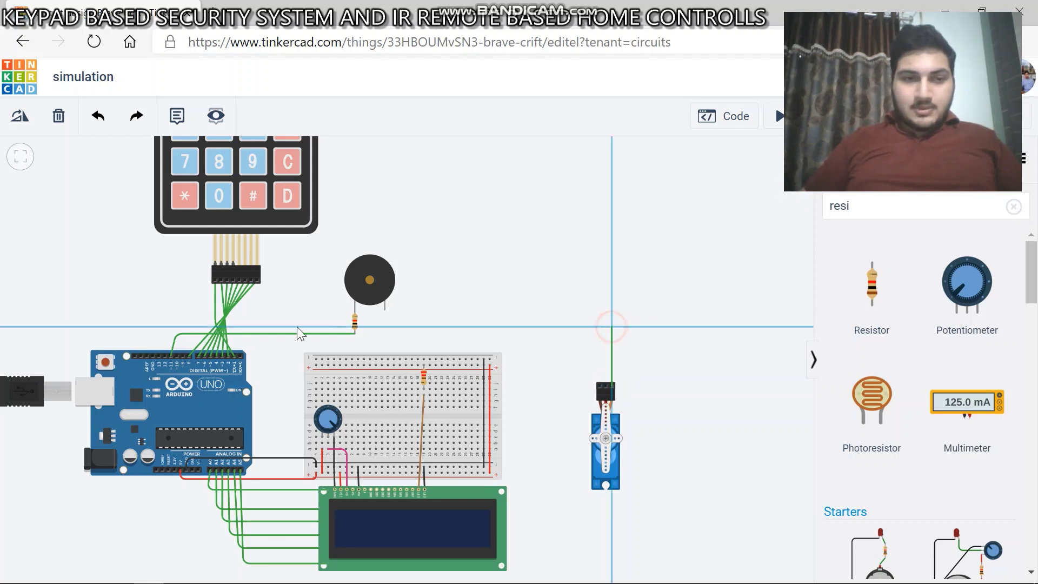
click(185, 326)
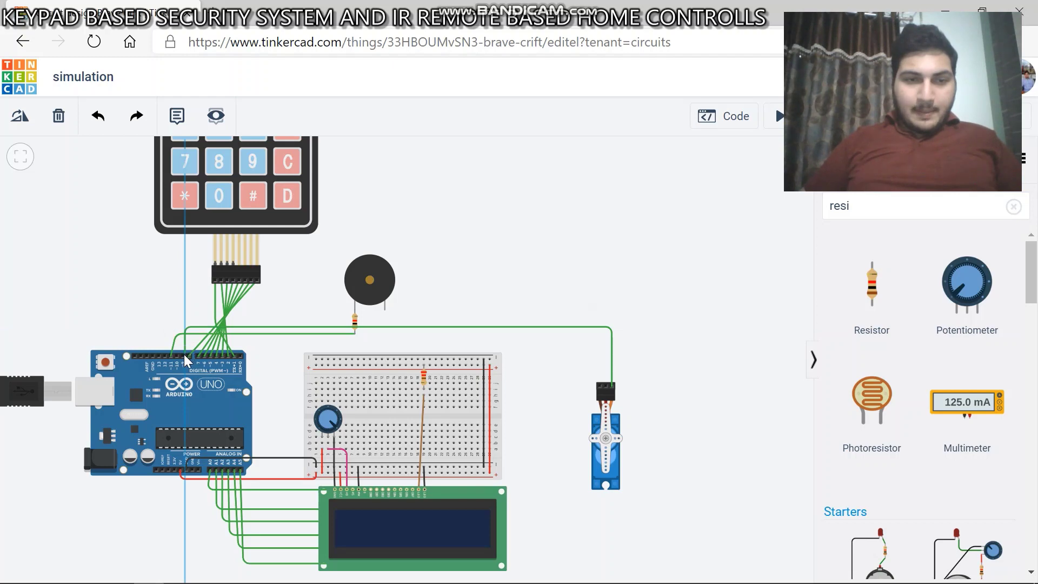
click(184, 356)
click(466, 278)
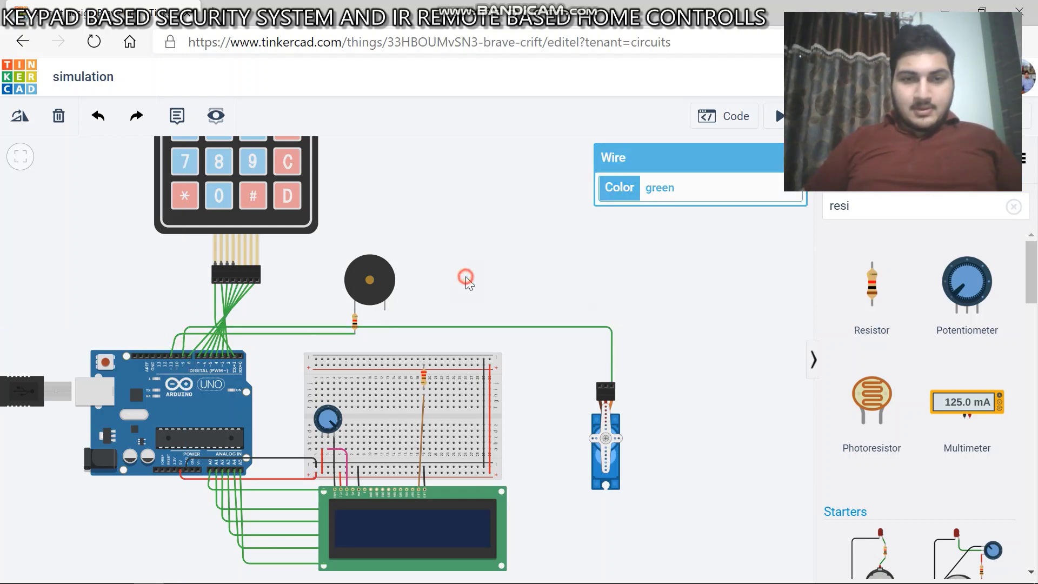
Wire the piezo's right lead straight down to the breadboard's upper negative rail
click(384, 310)
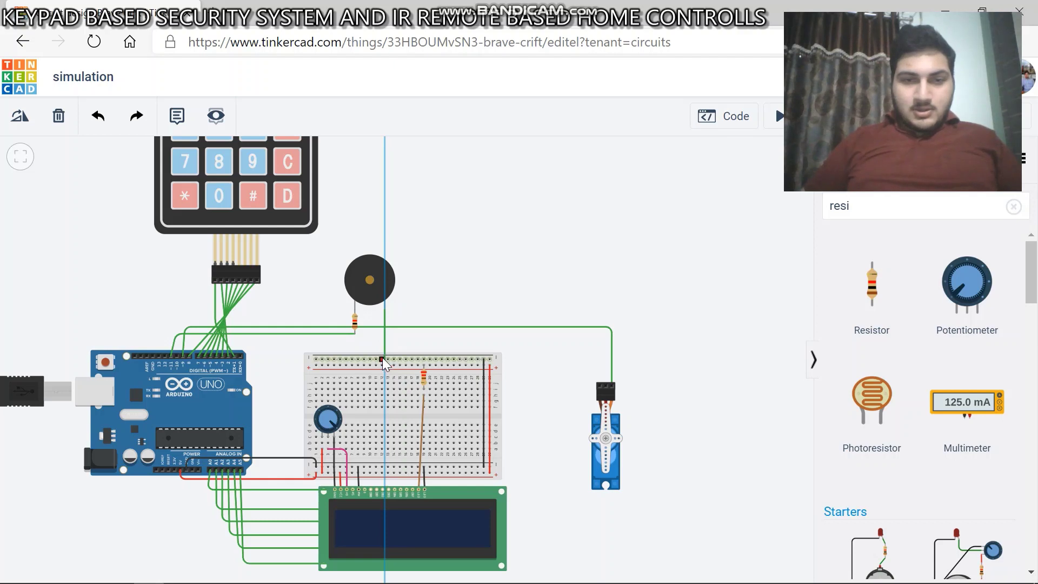
click(382, 359)
click(556, 352)
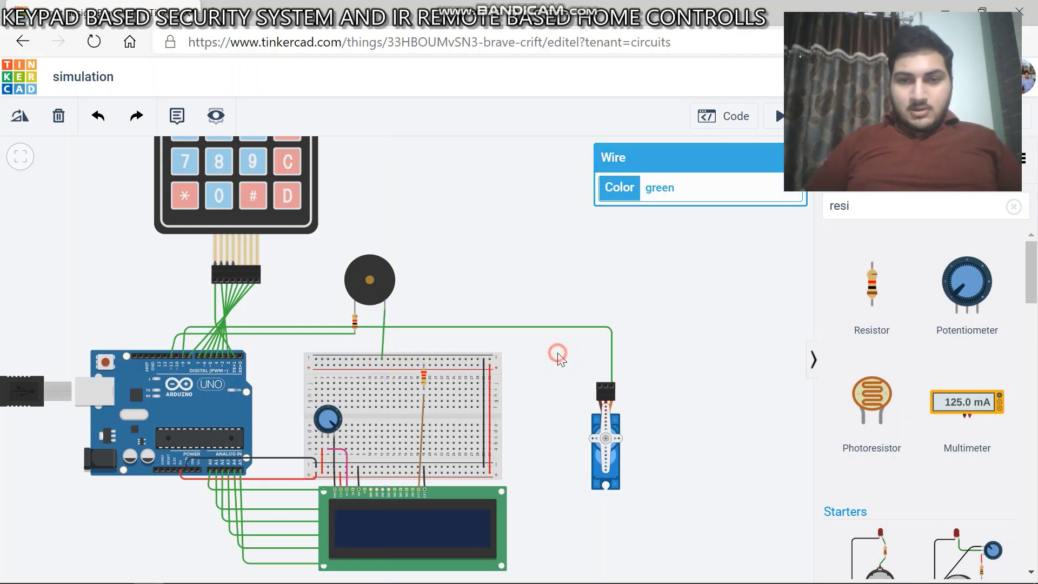
Wire the servo's leftmost pin to the breadboard's upper negative rail, with one bend above the servo
click(601, 385)
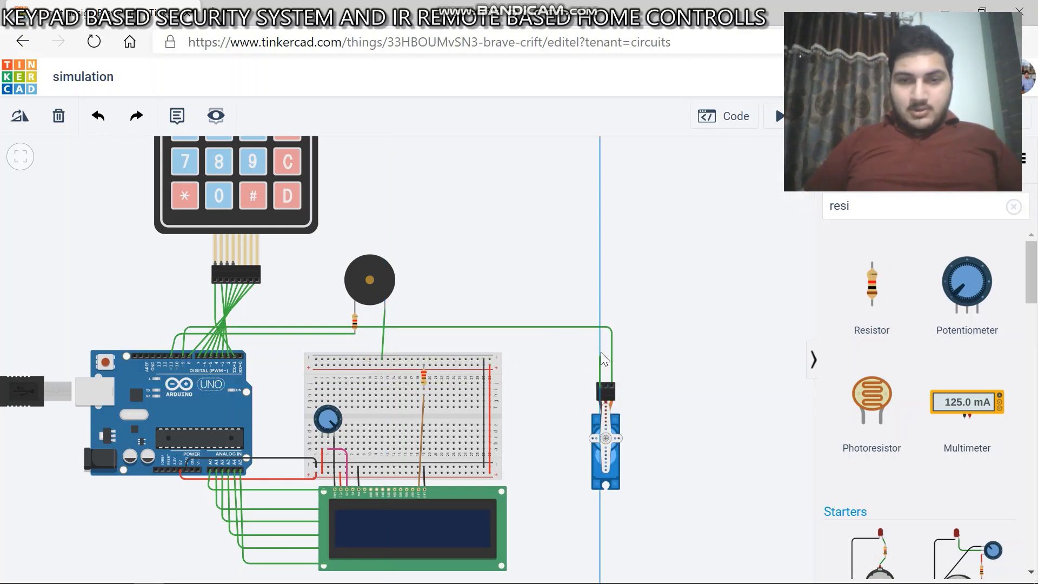
click(598, 350)
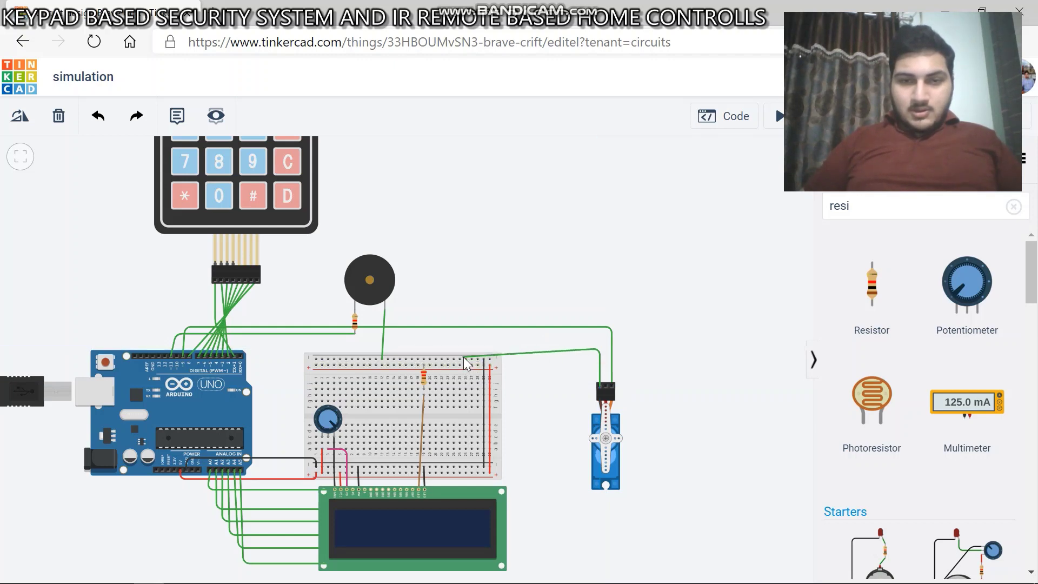
click(465, 359)
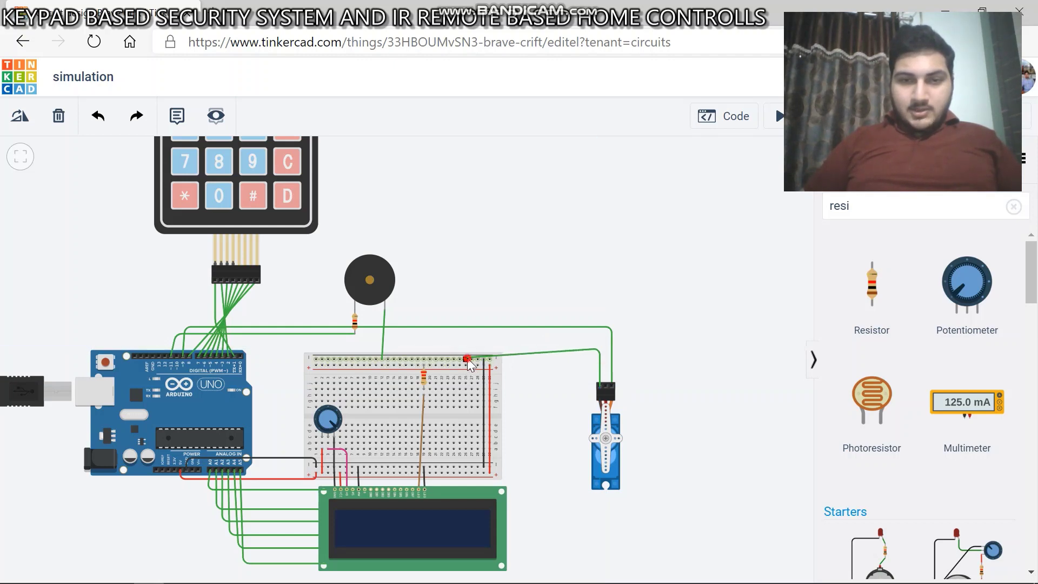
click(634, 373)
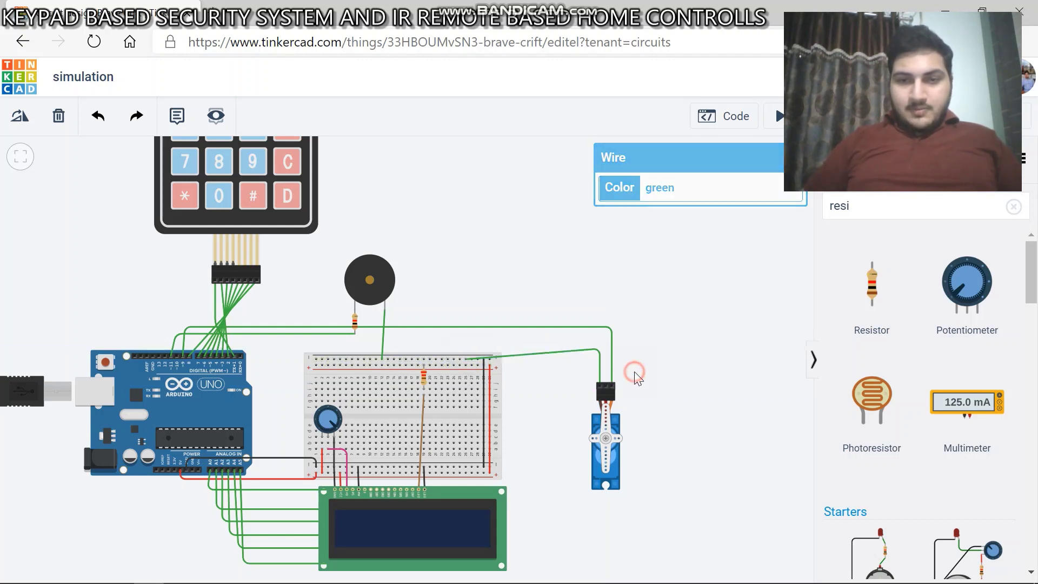
Wire the servo's middle pin to the breadboard's upper positive rail, with two bends between servo and breadboard
click(606, 385)
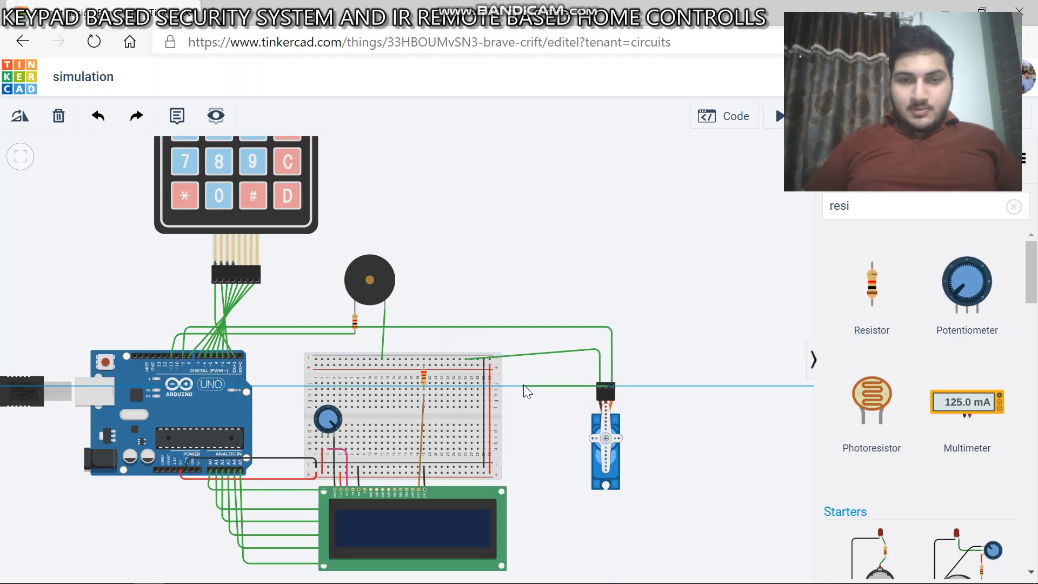
click(523, 384)
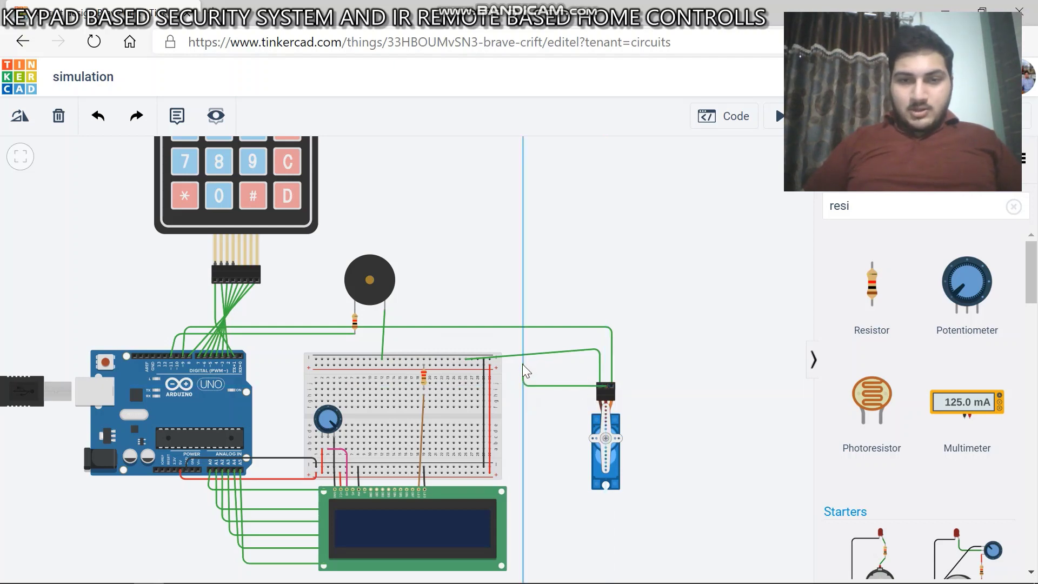
click(523, 364)
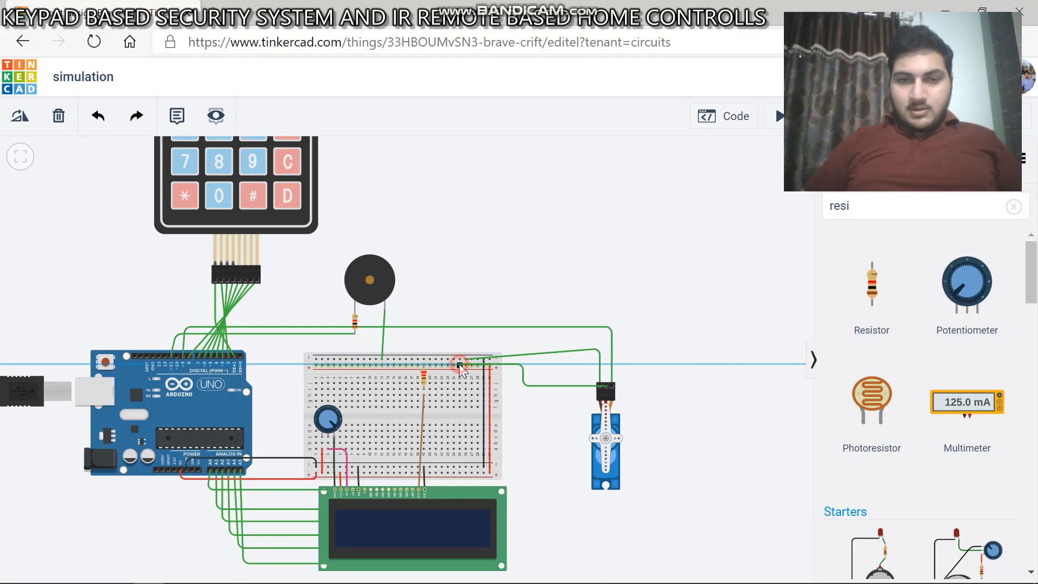
click(458, 364)
click(559, 306)
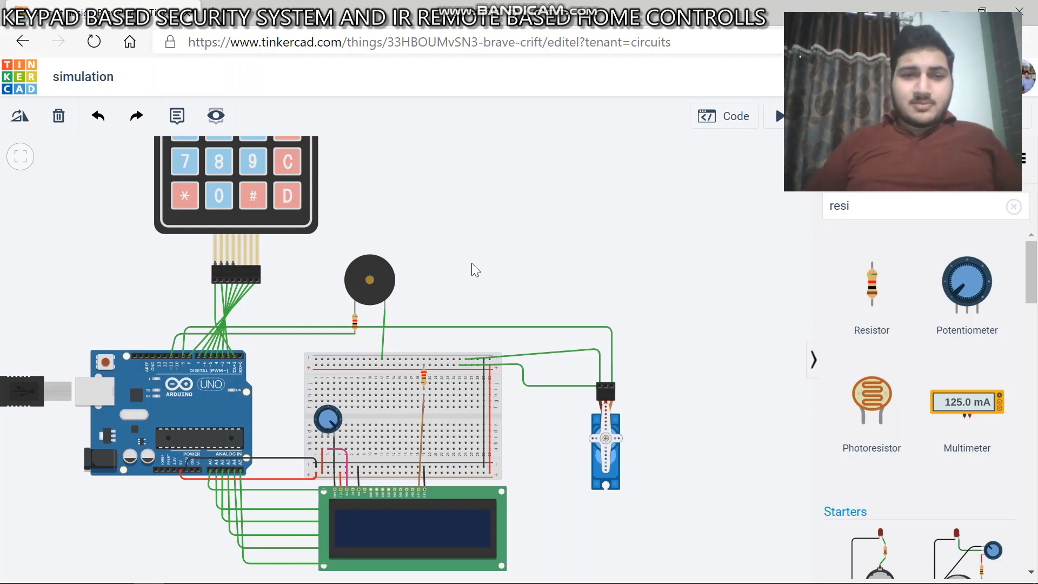
scroll(472, 264, down, 1)
scroll(471, 262, down, 2)
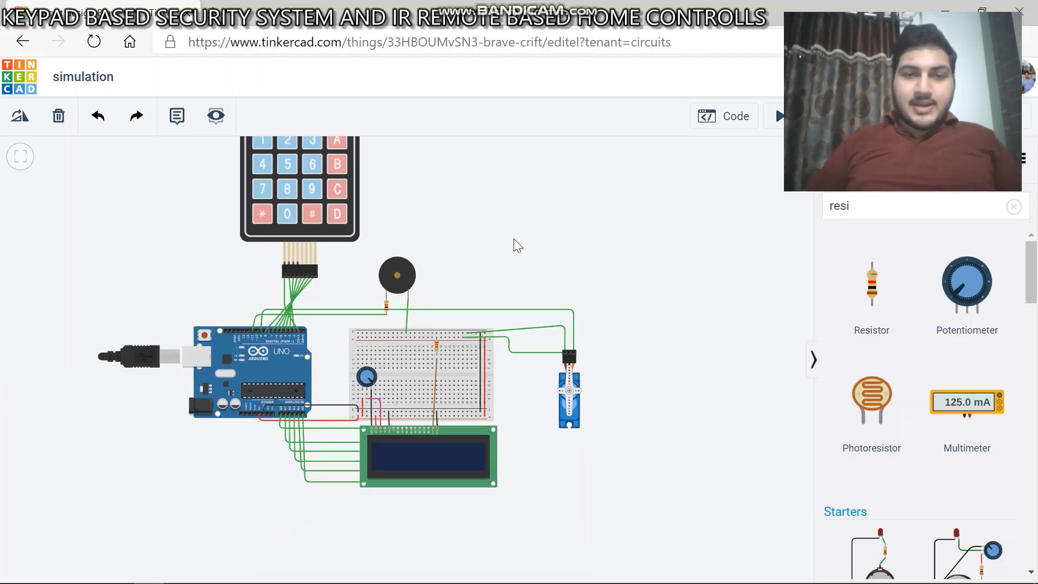
Show the circuit's code editor and delete the entire existing LiquidCrystal example sketch
drag(514, 237, 513, 278)
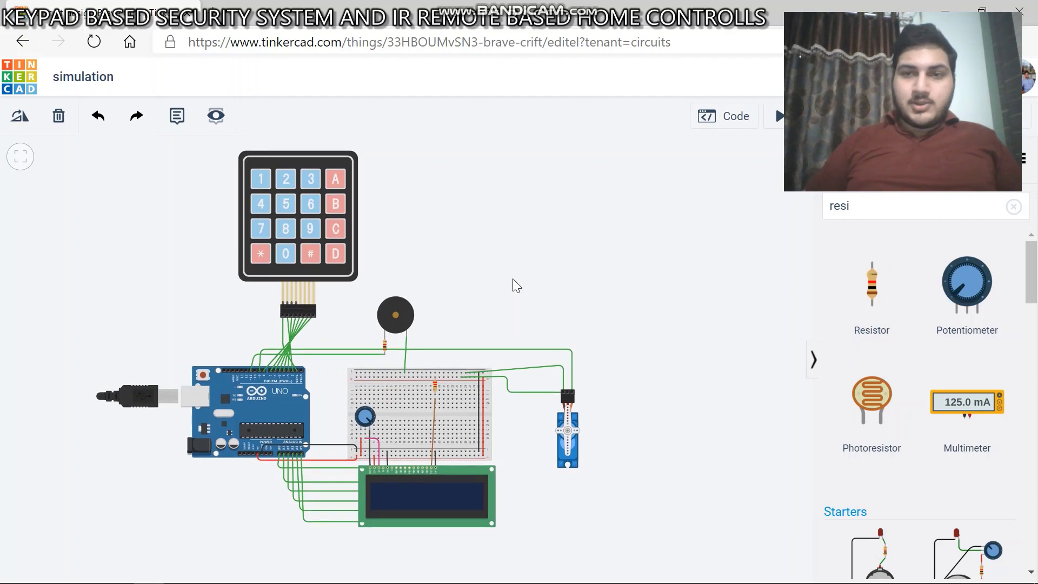
click(708, 130)
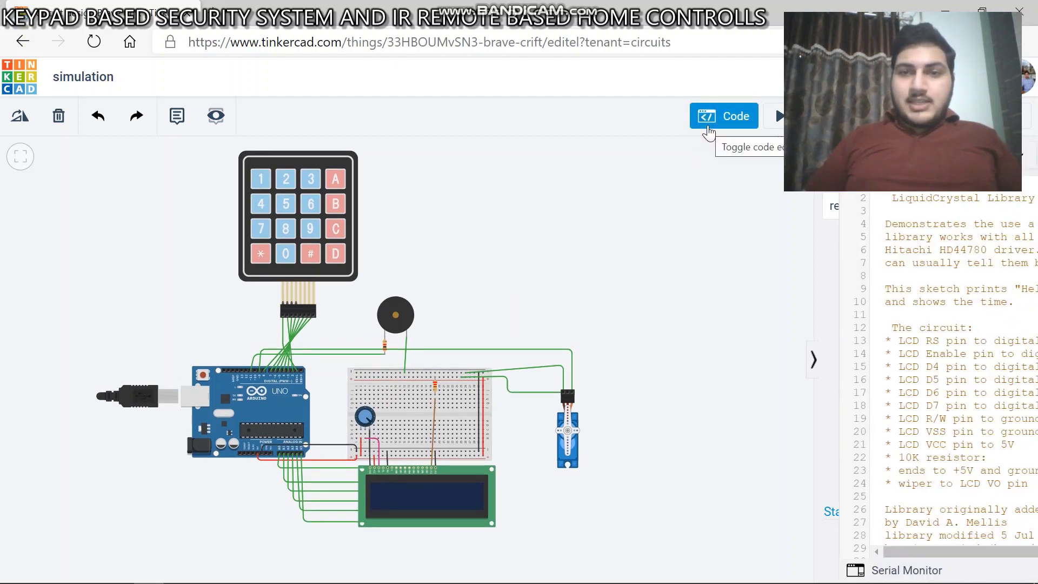
drag(583, 185, 782, 537)
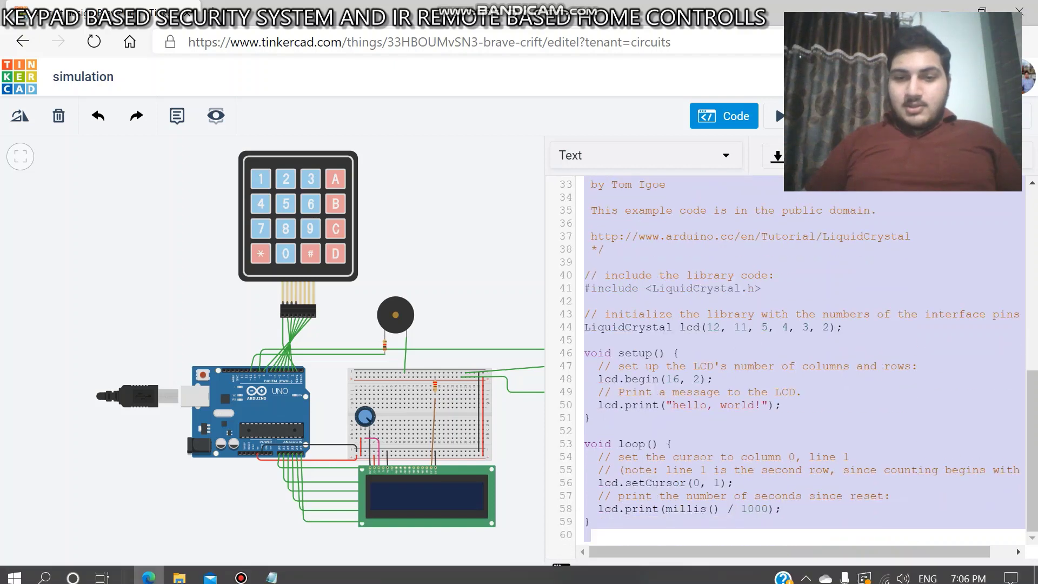
key(BackSpace)
Copy the entire keypad sketch from the Notepad file "keypad" and paste it into the empty Tinkercad code editor
key(alt+Tab)
key(alt+Tab)
key(alt+Tab)
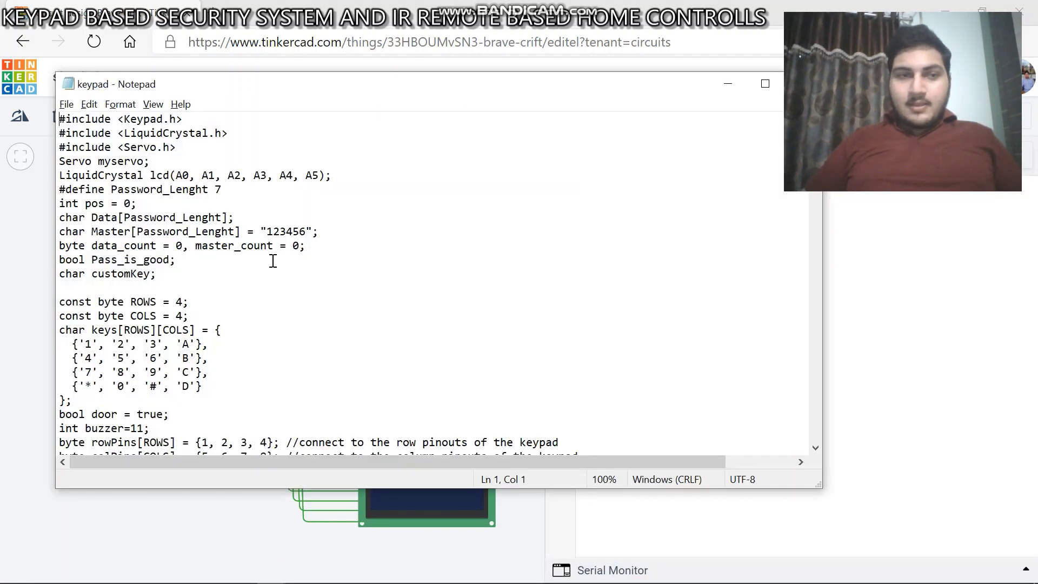
click(264, 232)
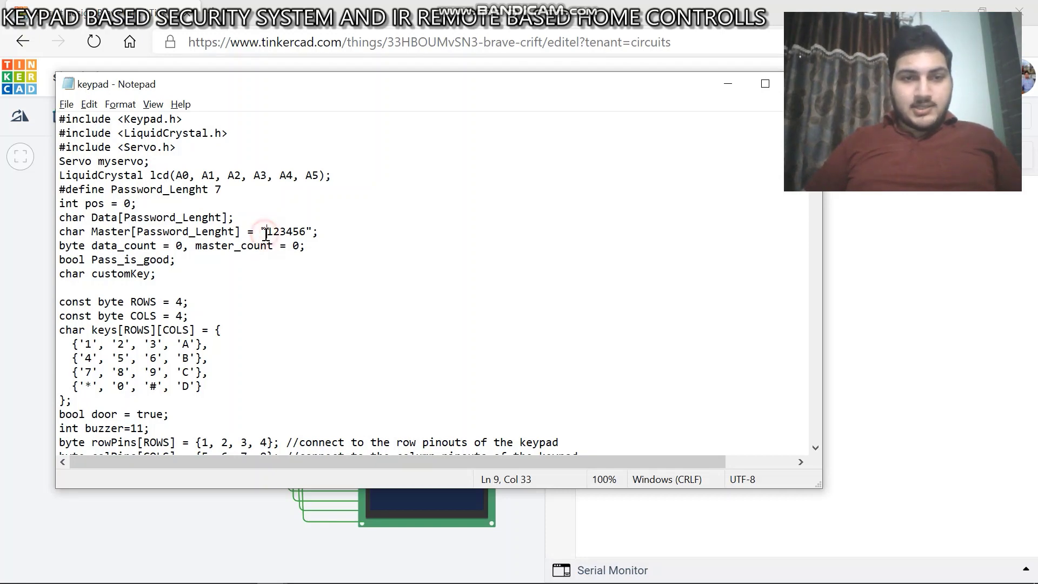
key(ctrl+a)
key(ctrl+c)
key(alt+Tab)
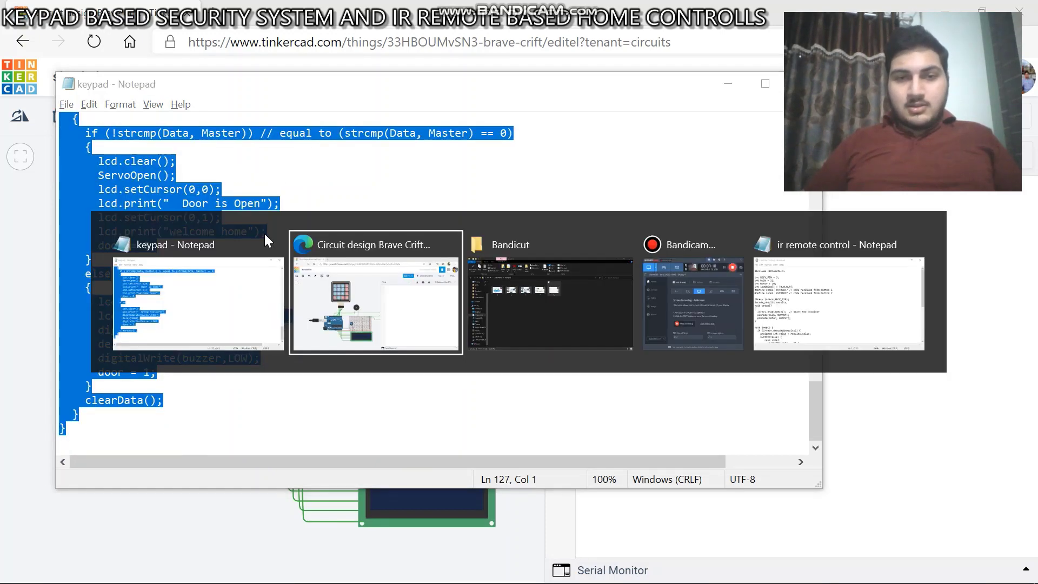
key(ctrl+v)
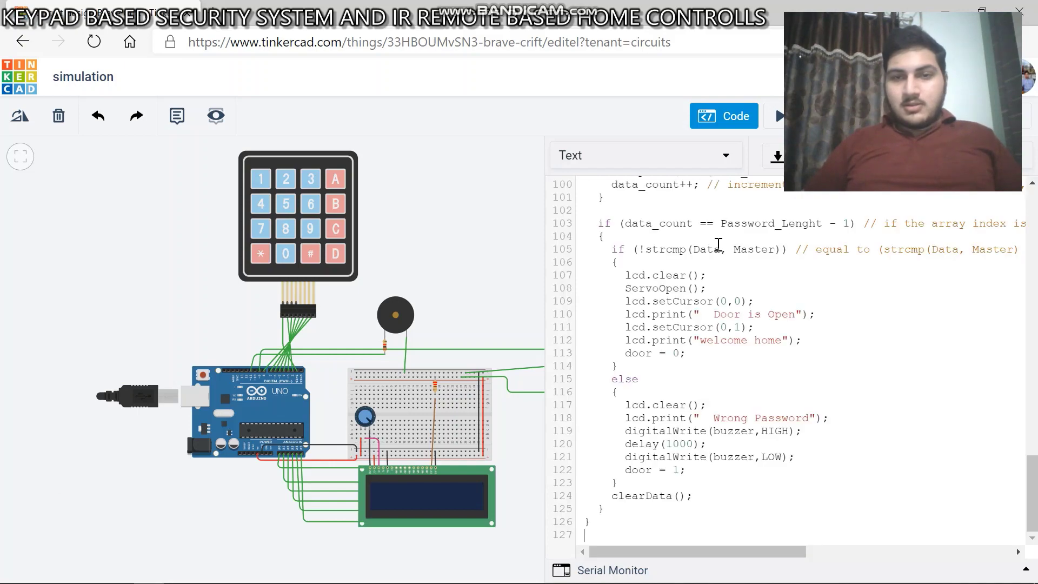
Examine the LCD pin assignment and the master password definition at the start of the pasted sketch
scroll(718, 249, up, 20)
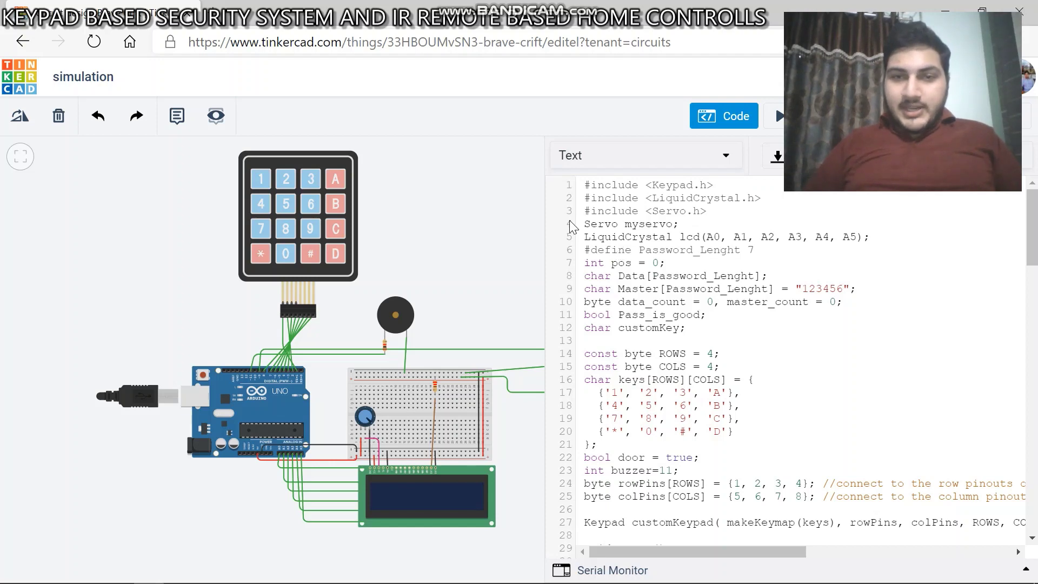
drag(583, 236, 891, 238)
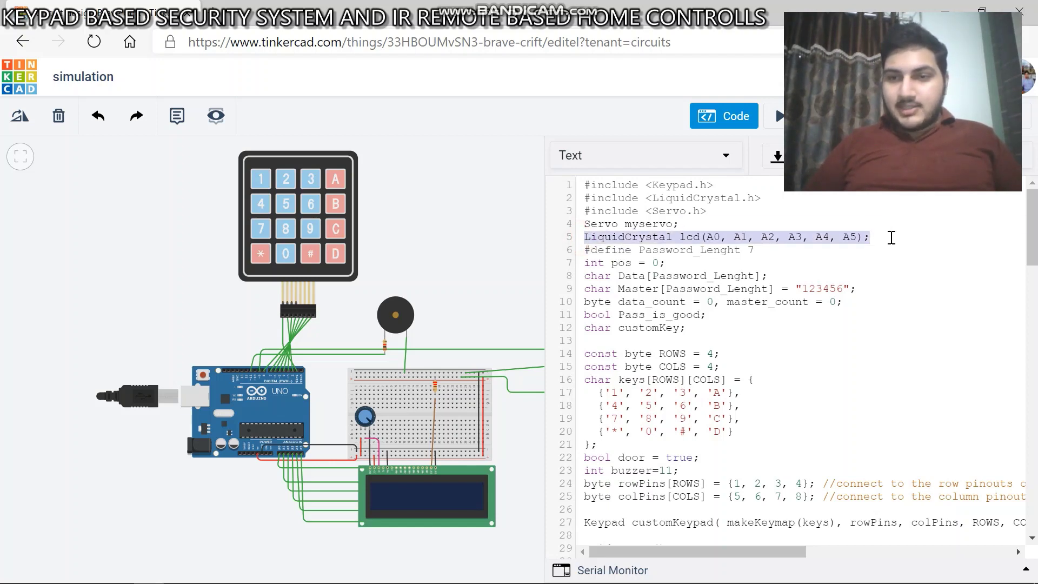
click(890, 237)
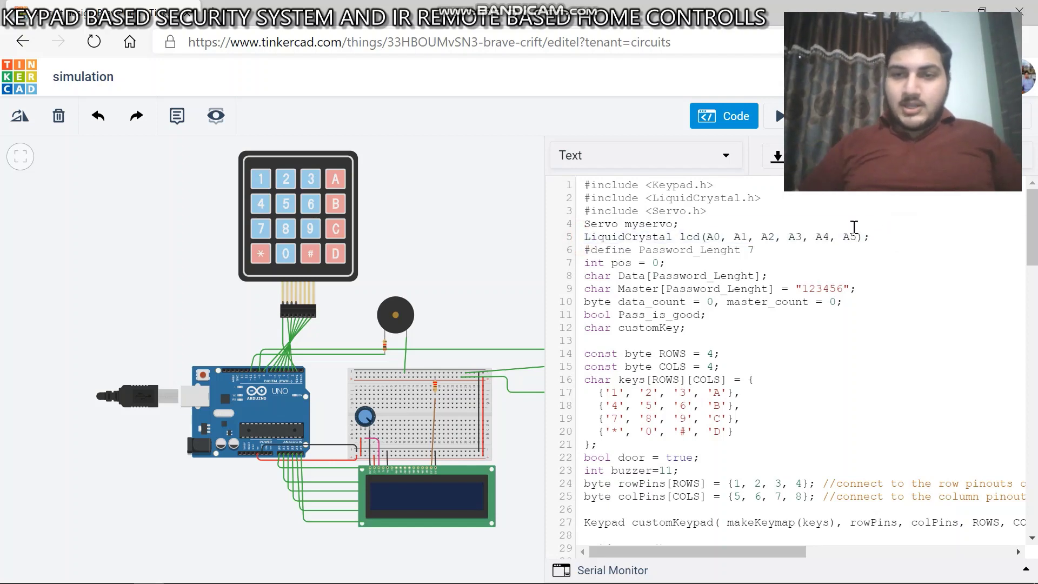
click(771, 237)
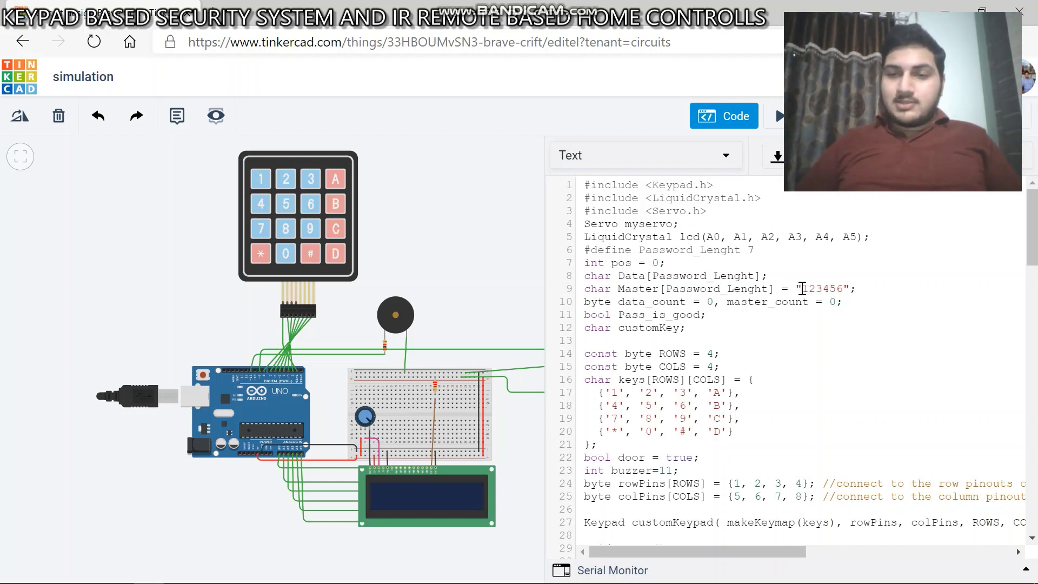
drag(802, 288, 844, 287)
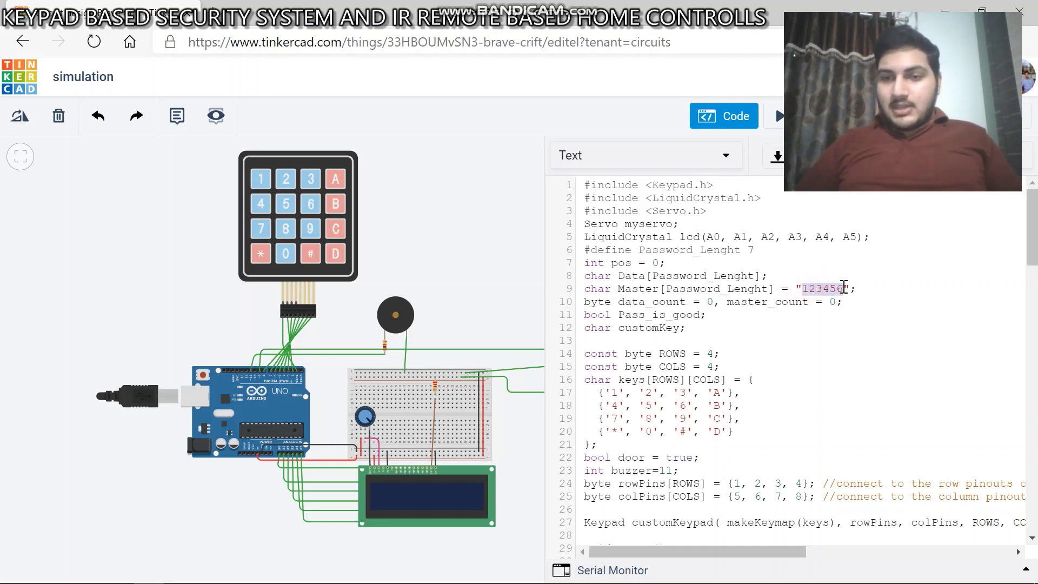
click(896, 286)
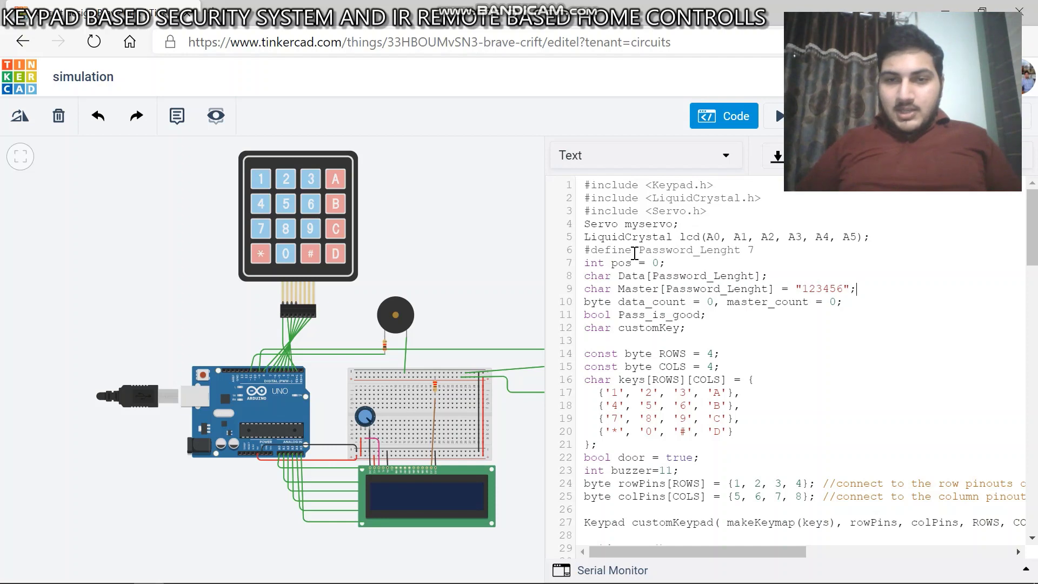
Check the keypad, buzzer and servo pin assignments against the circuit's wires, and read through the rest of the sketch
scroll(738, 392, down, 2)
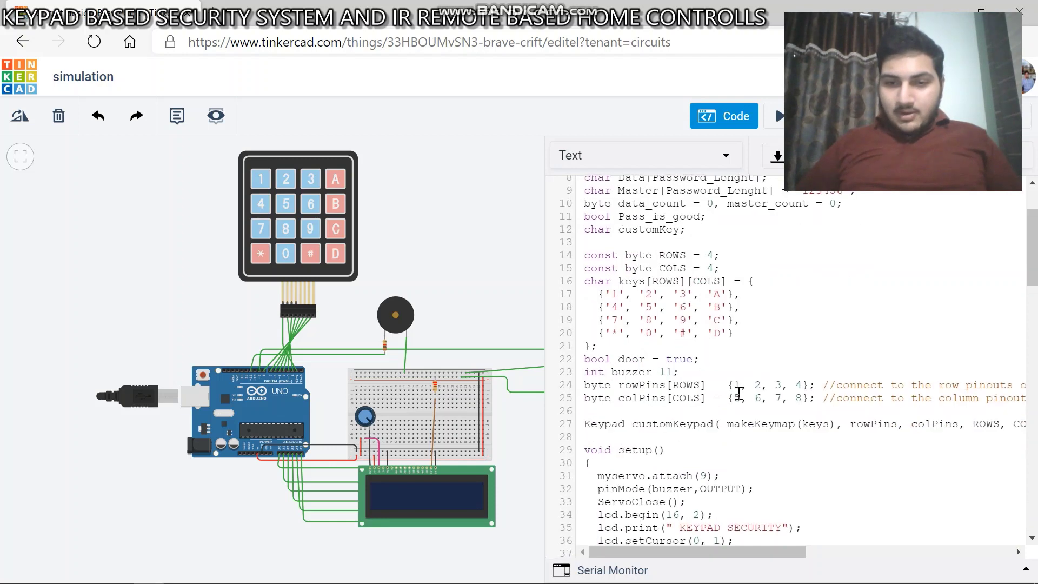
scroll(739, 391, down, 1)
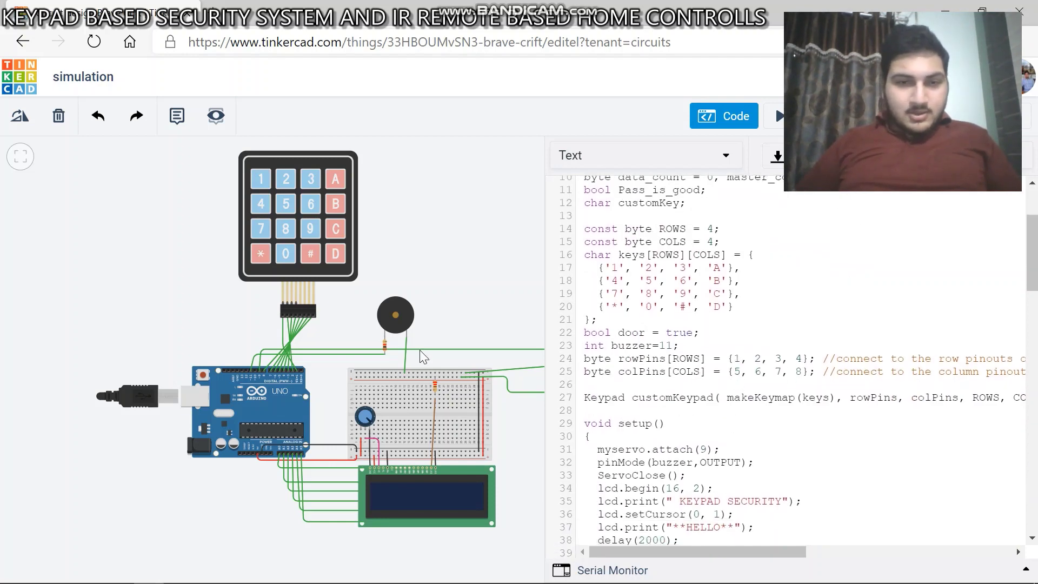
click(504, 349)
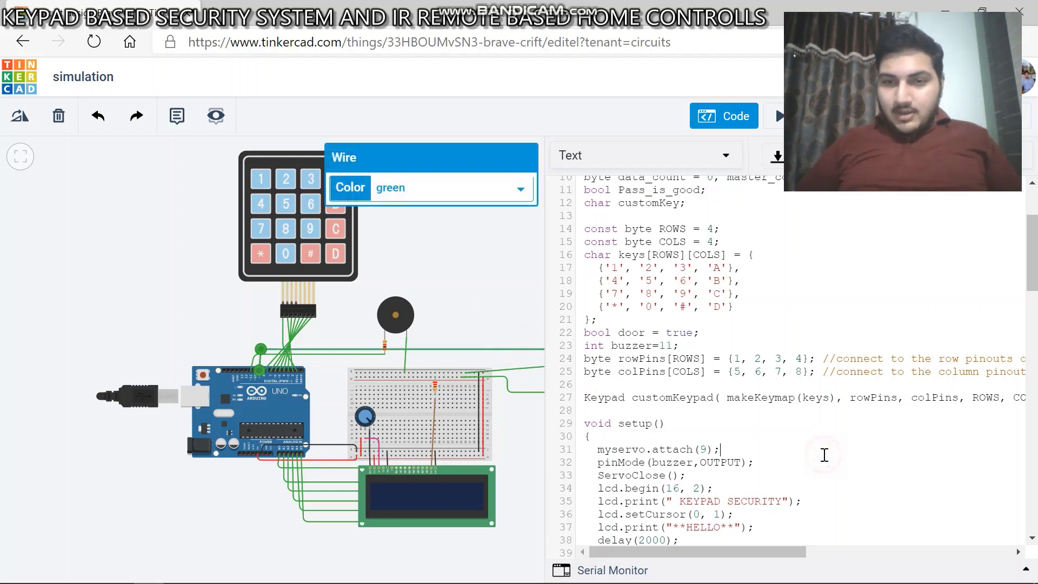
scroll(824, 455, up, 3)
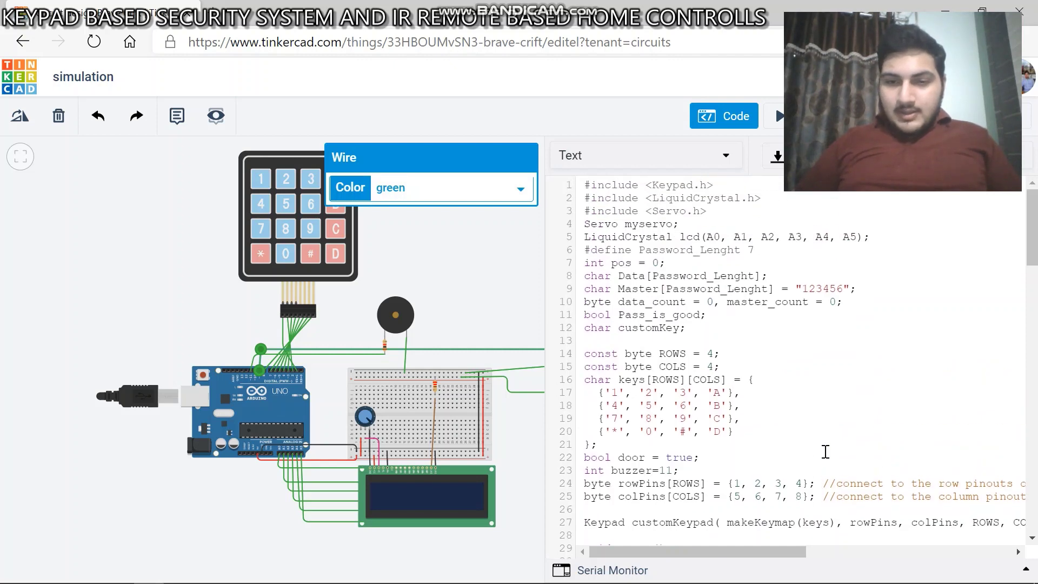
scroll(825, 451, down, 1)
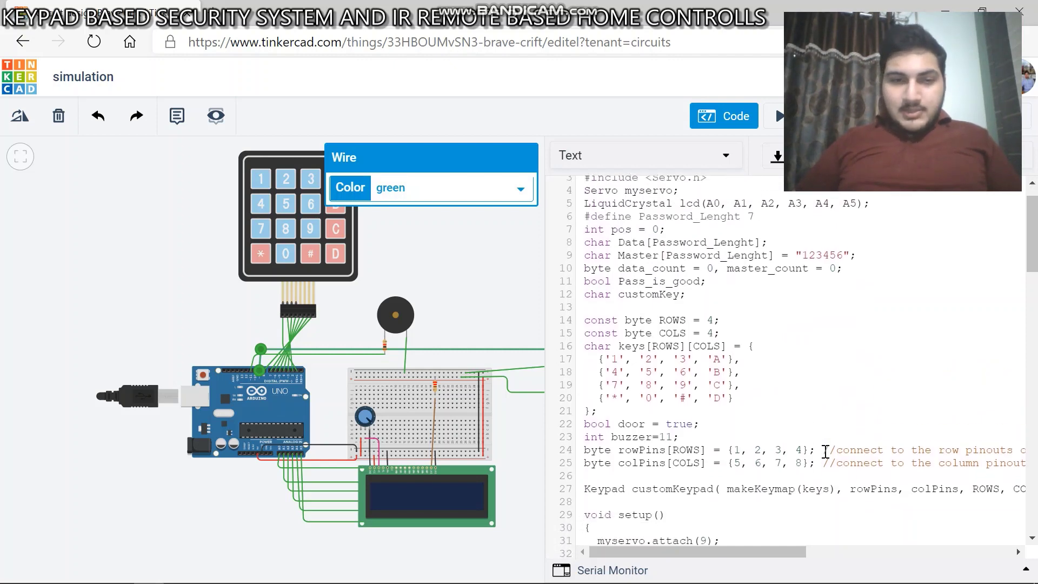
click(346, 355)
click(450, 300)
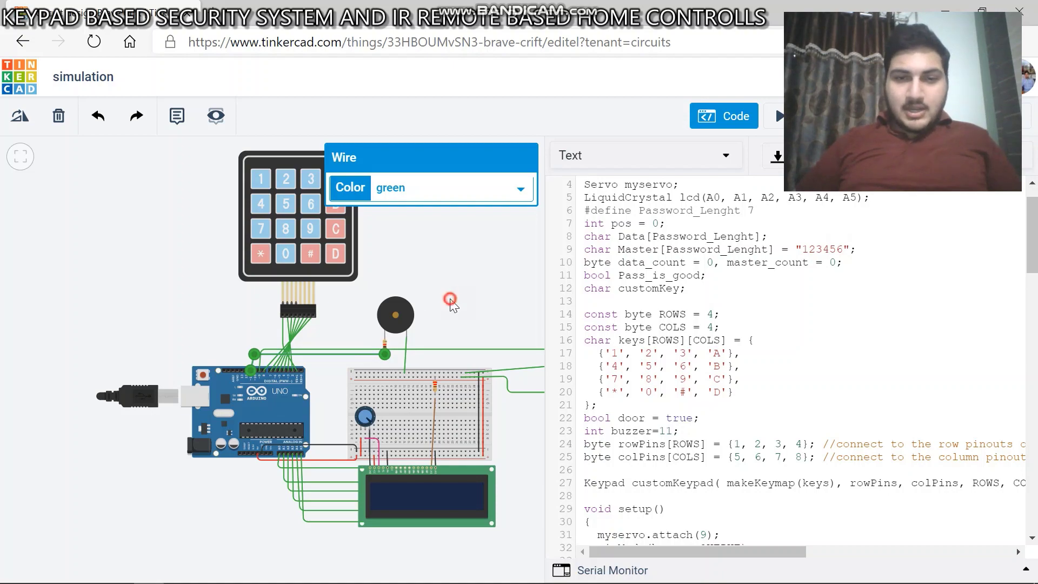
scroll(661, 392, up, 1)
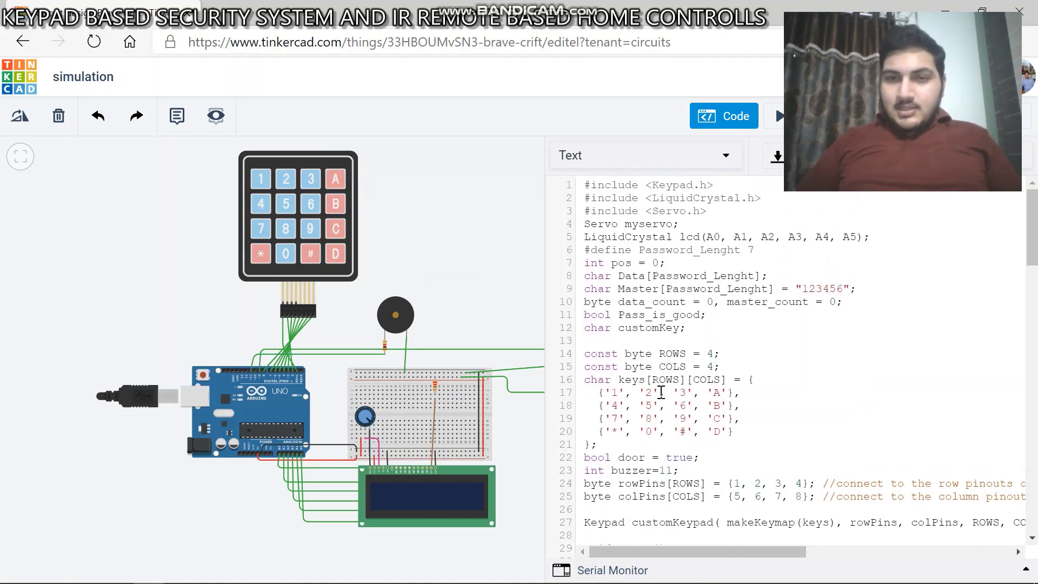
scroll(661, 392, down, 15)
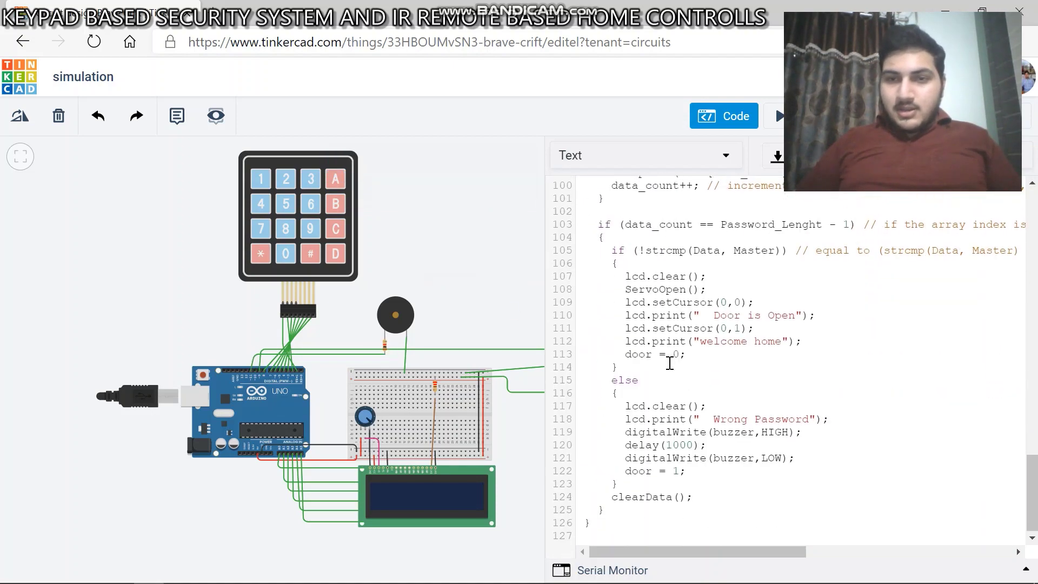
scroll(669, 363, up, 10)
scroll(669, 363, up, 3)
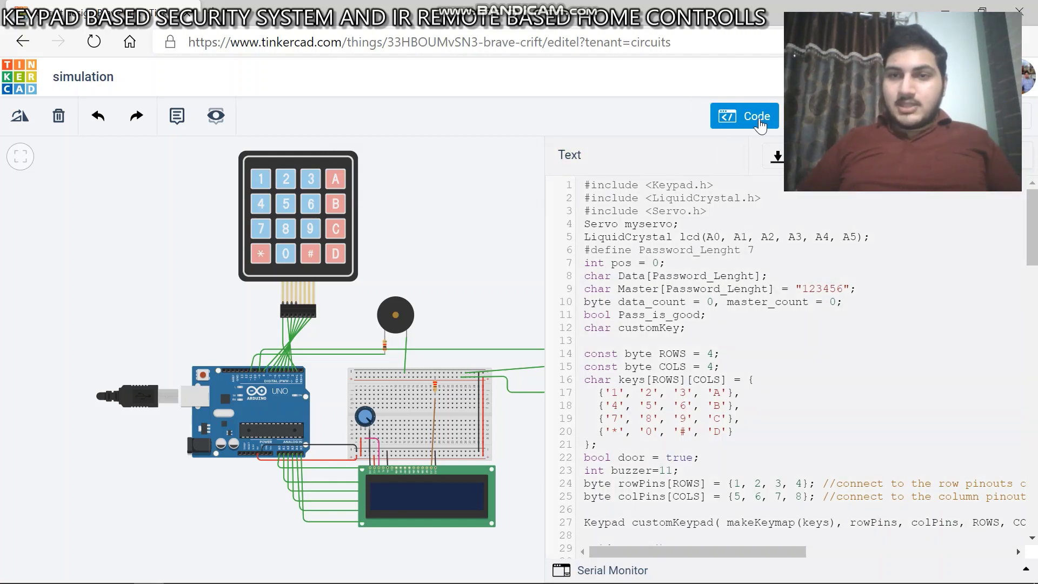
Hide the code editor, start the simulation, and enter an incorrect six-character password on the keypad
click(724, 118)
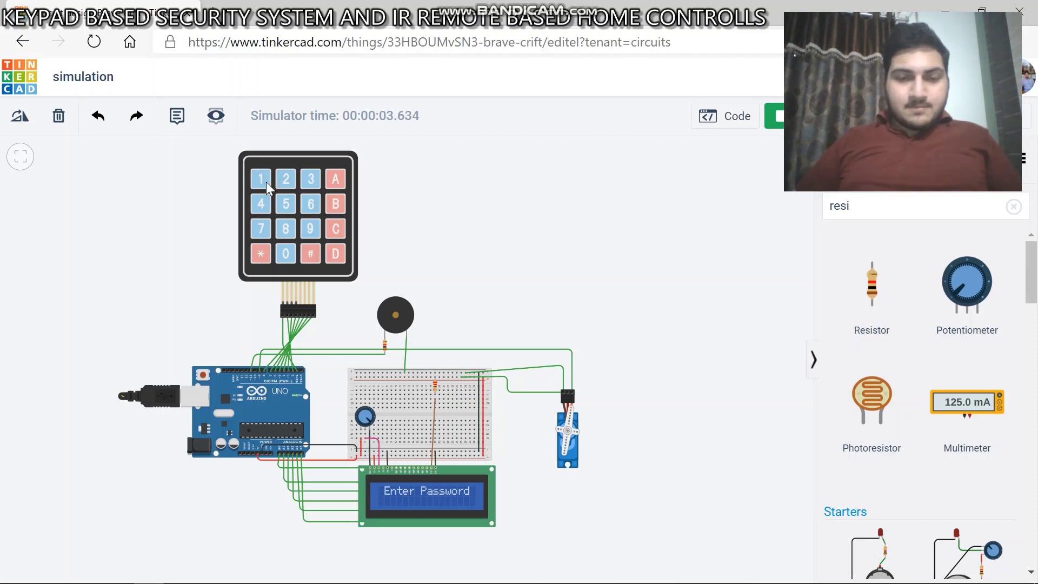
click(252, 181)
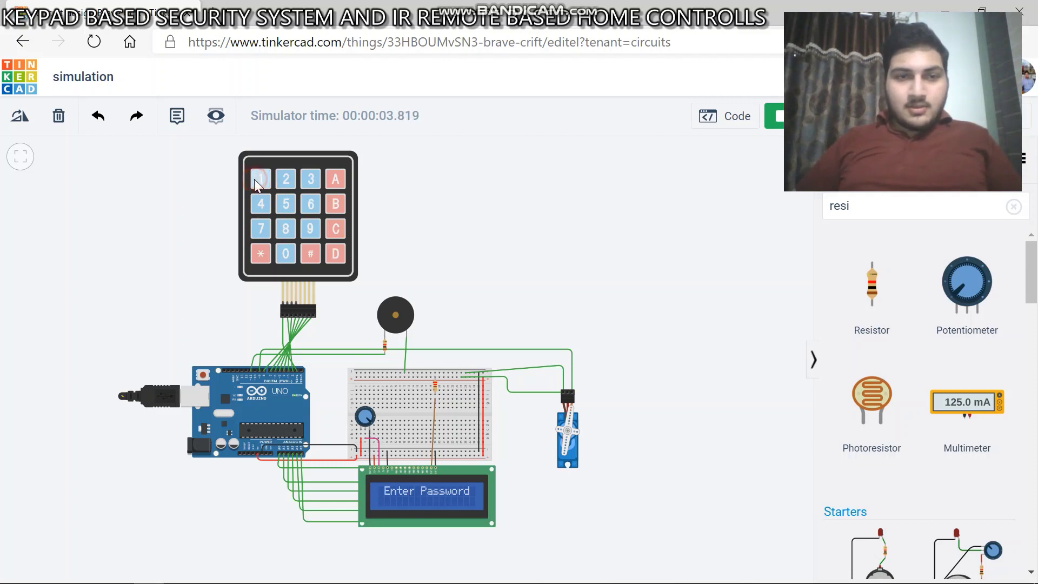
click(255, 179)
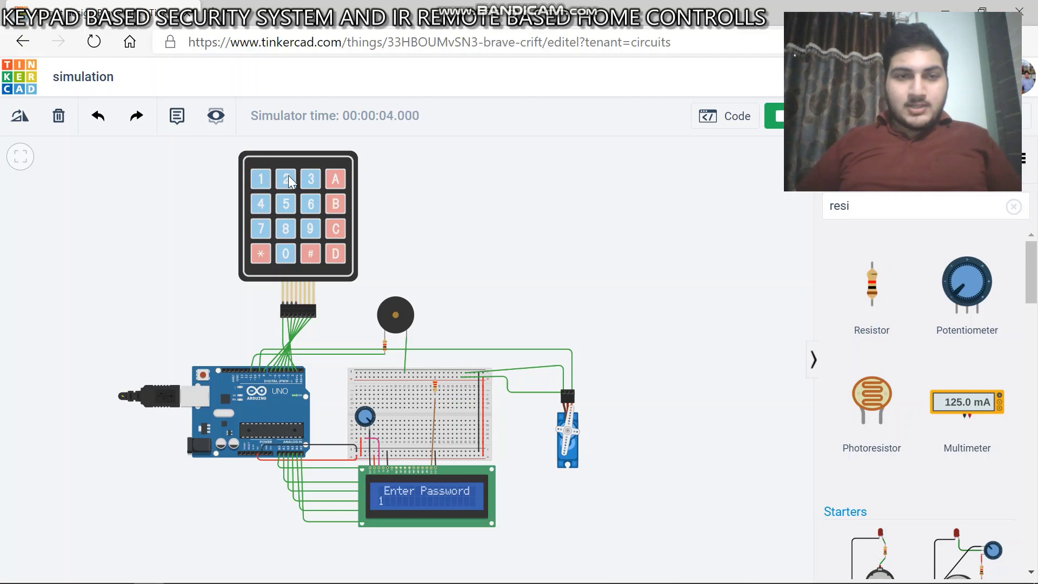
click(315, 180)
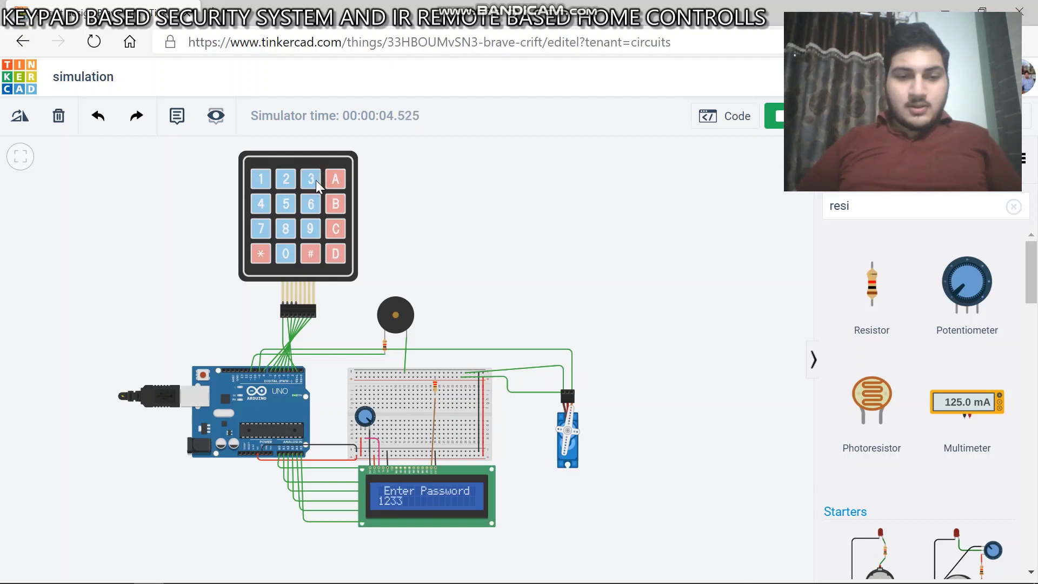
click(336, 253)
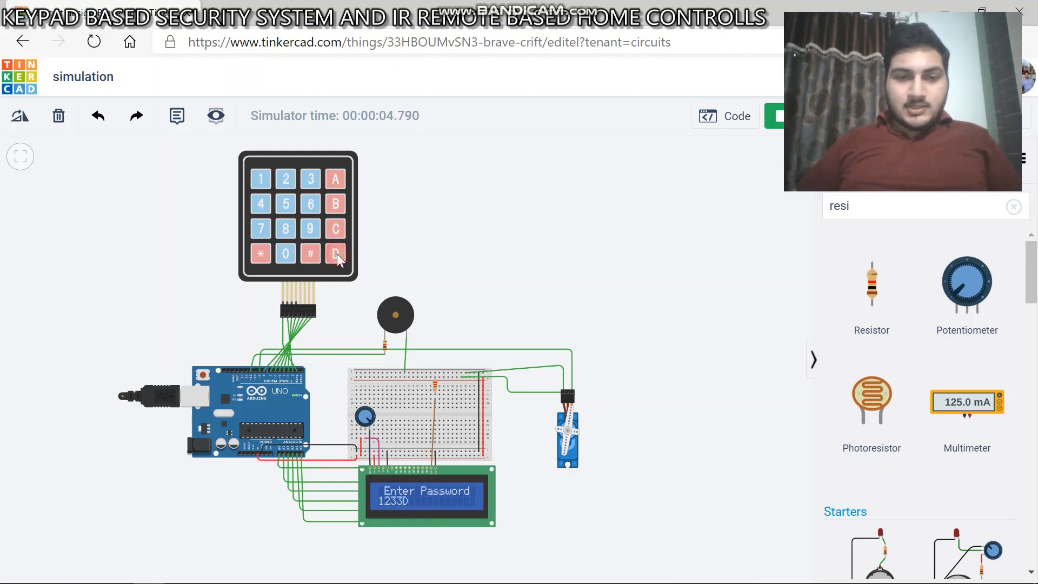
click(309, 254)
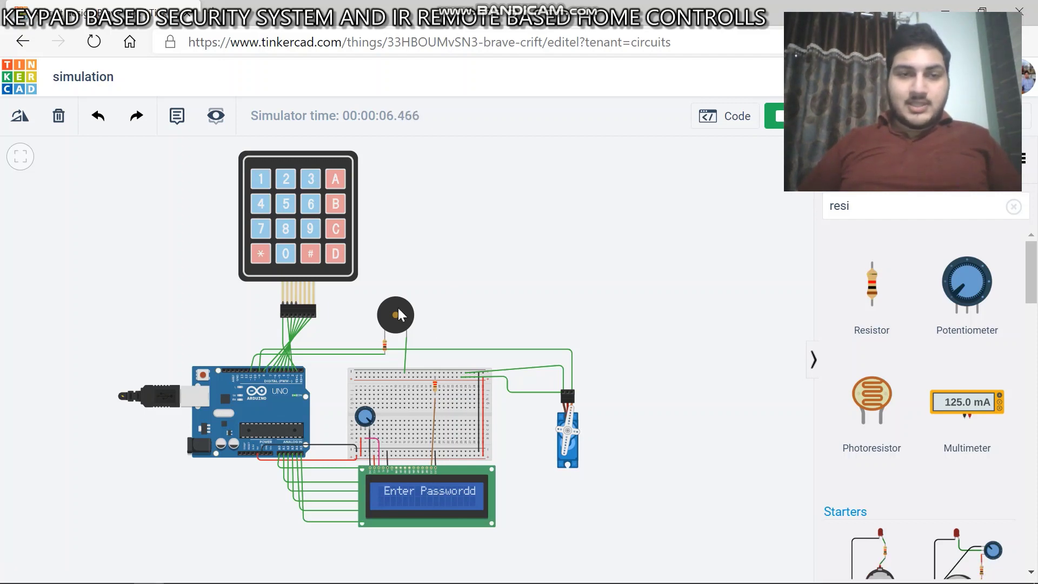
Enter the correct master password on the keypad to test the door servo, and stop the simulation
click(262, 182)
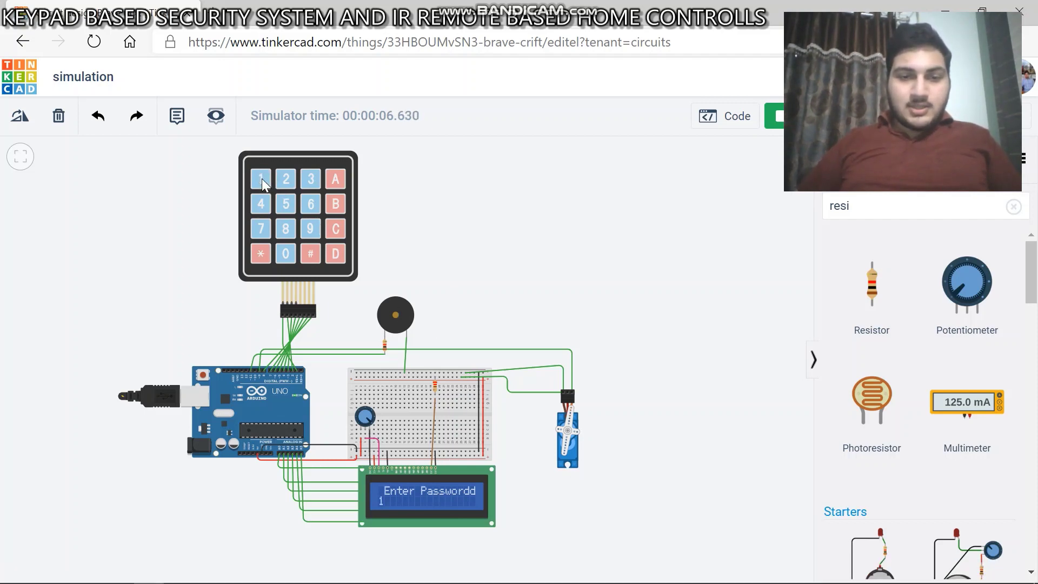
click(289, 182)
click(311, 184)
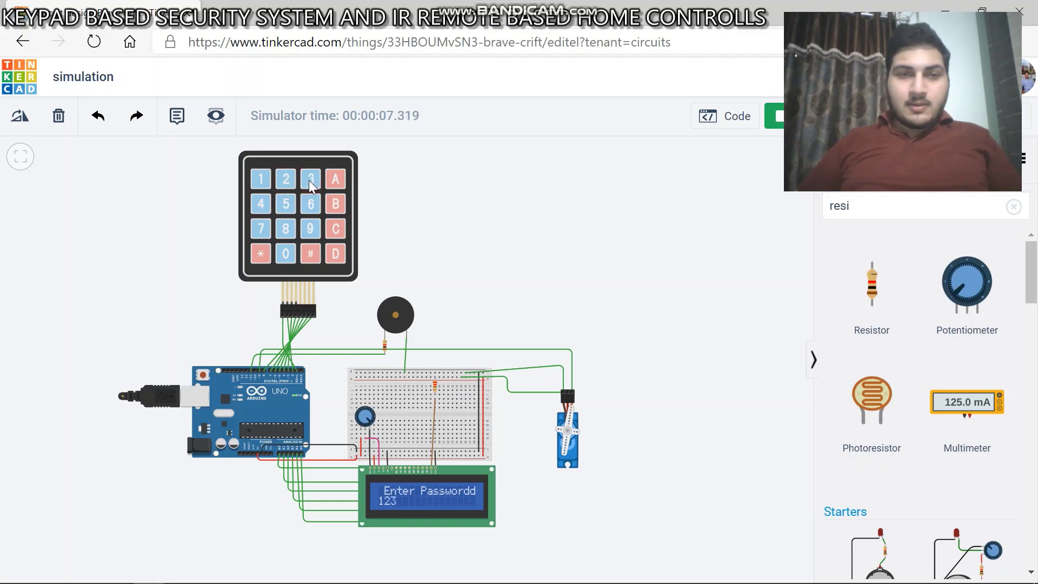
click(259, 208)
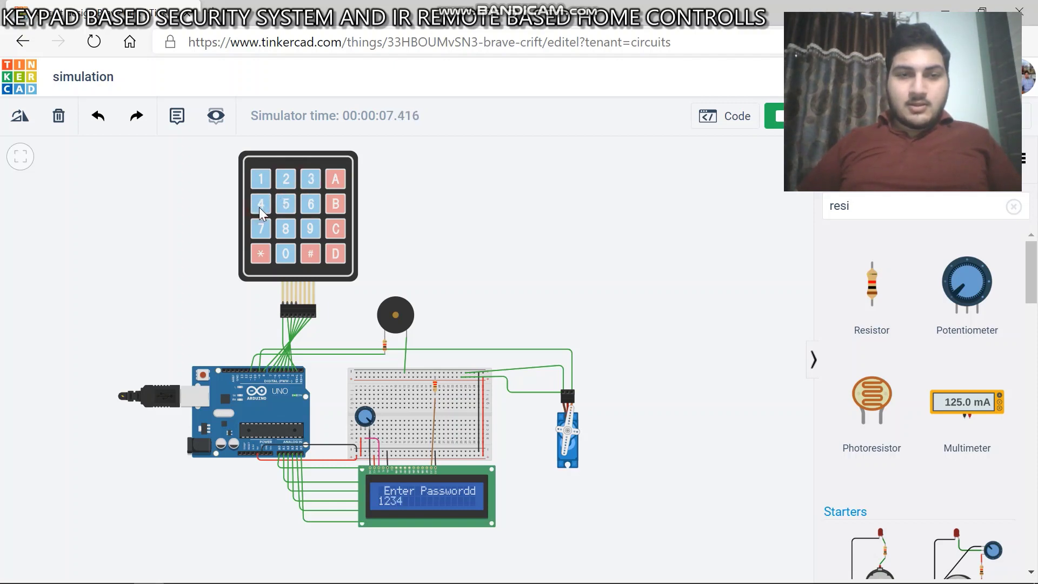
click(293, 209)
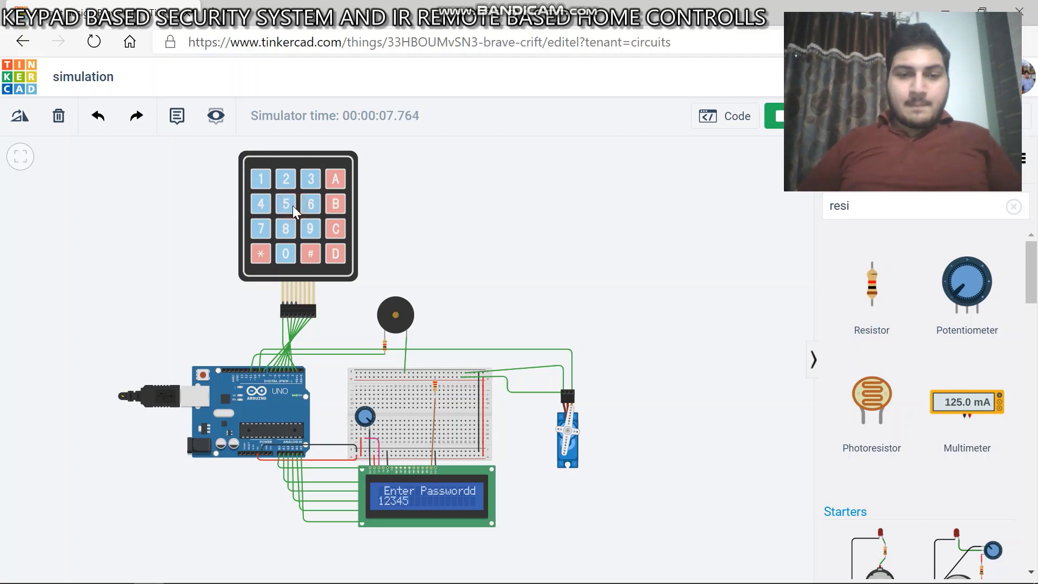
click(303, 205)
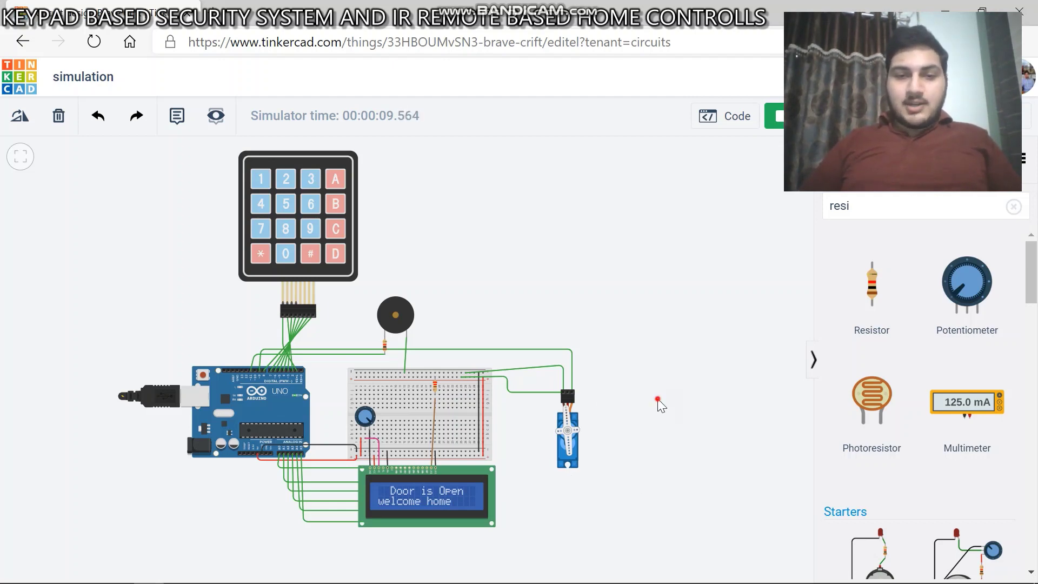
drag(659, 400, 563, 418)
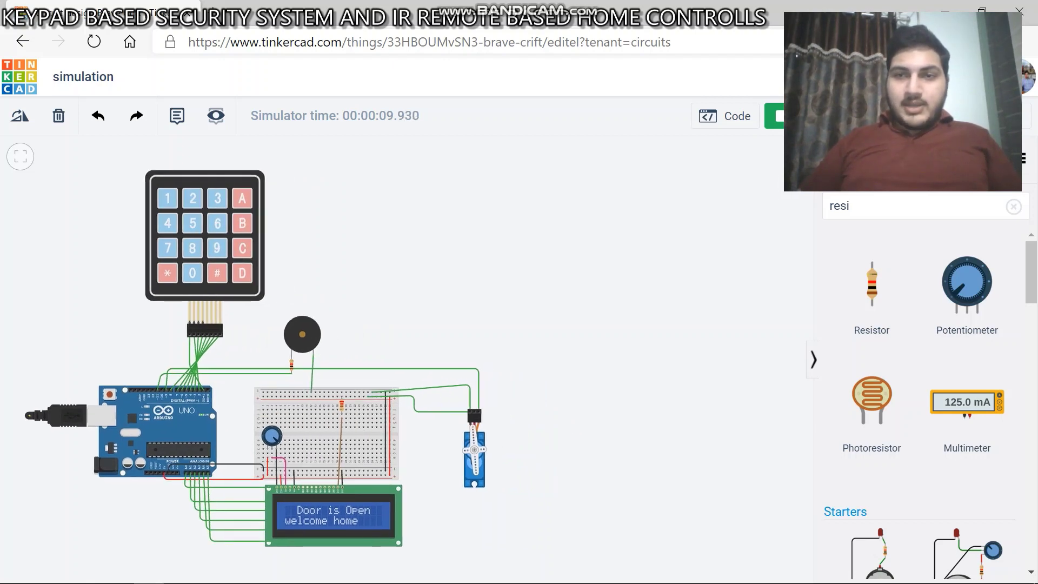
click(777, 115)
Search the component library for the IR parts and place an IR sensor and an IR remote in the empty area beside the circuit
click(886, 213)
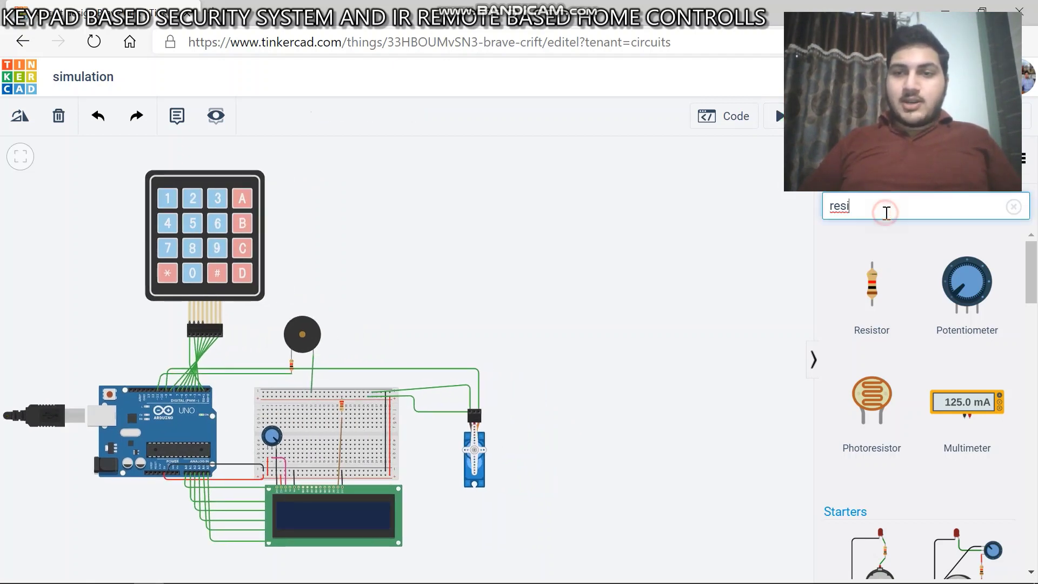
key(BackSpace)
key(BackSpace)
key(BackSpace)
key(BackSpace)
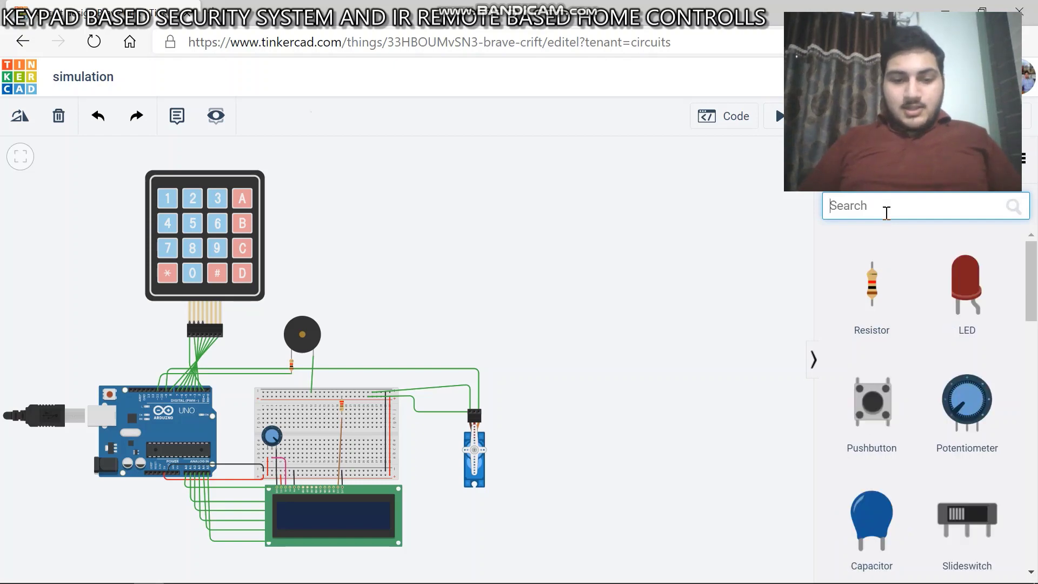
text(ir)
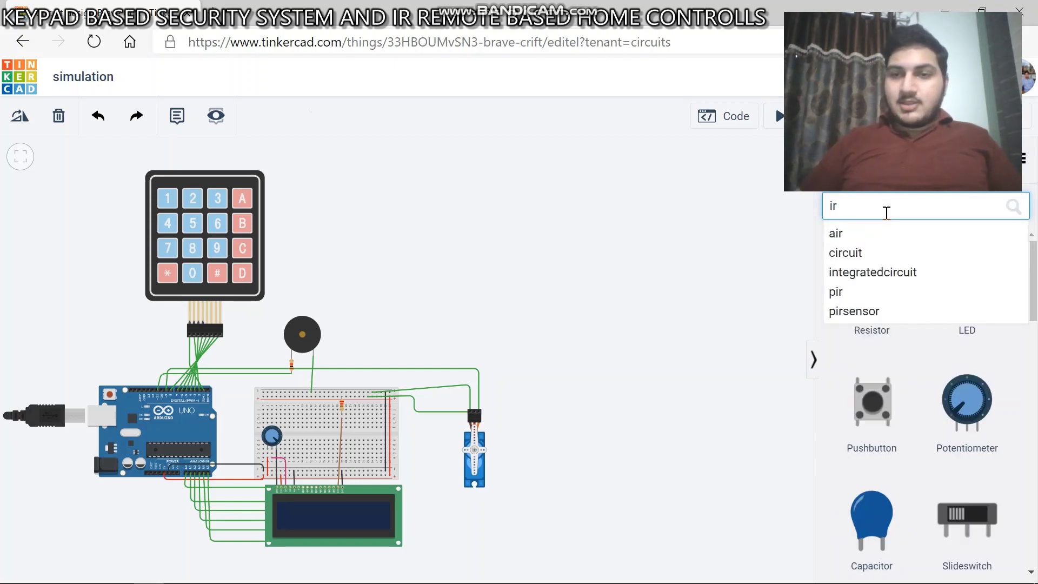
key(Return)
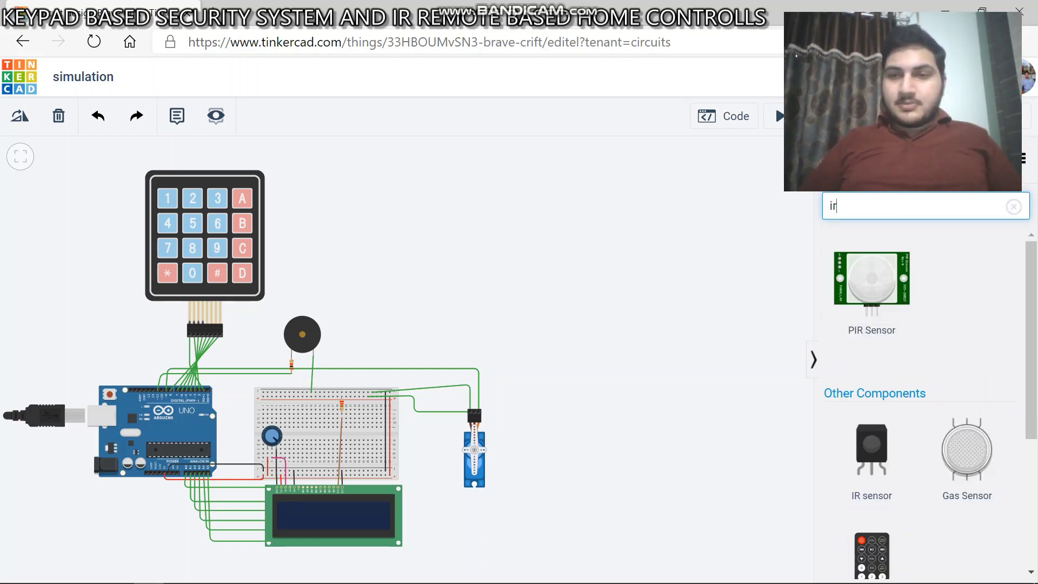
key(BackSpace)
key(BackSpace)
text(rem)
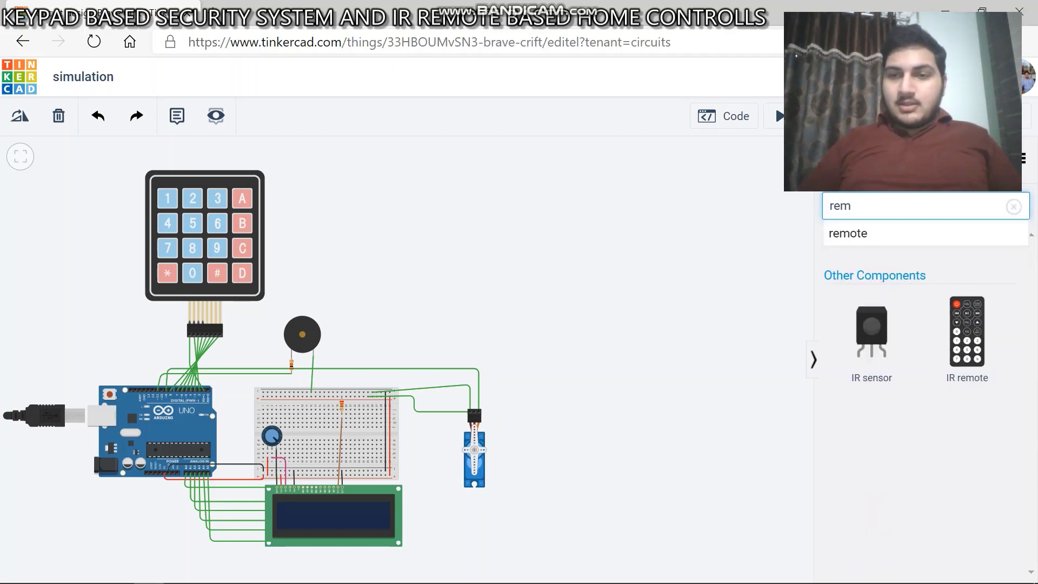
drag(881, 335, 692, 262)
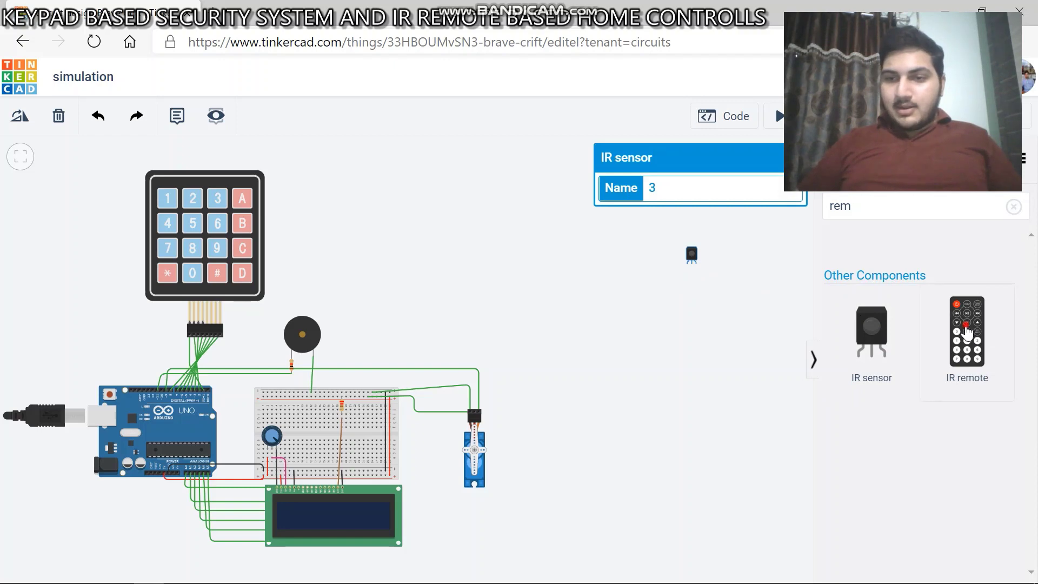
drag(967, 332, 694, 379)
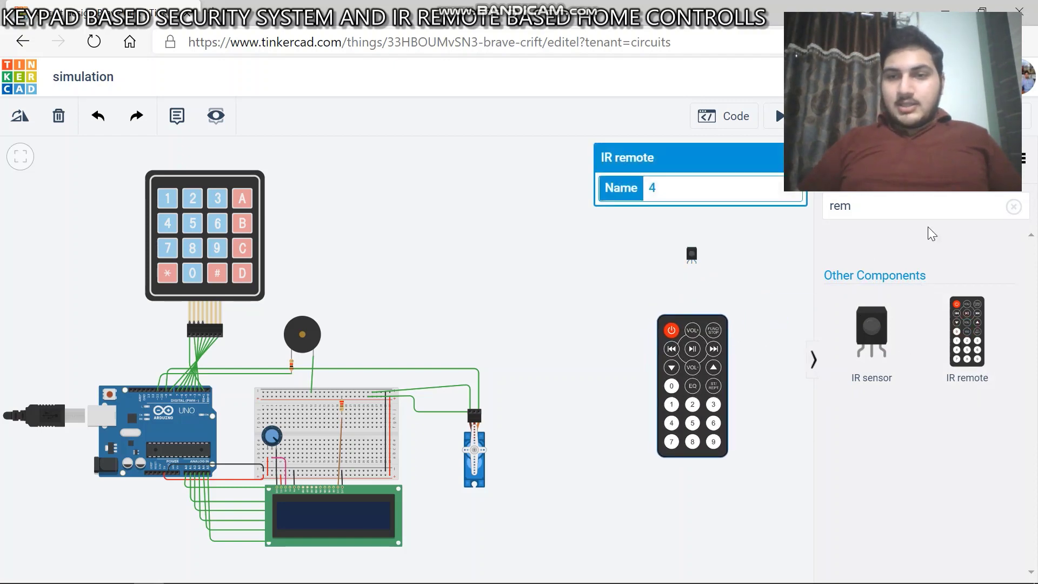
Find the Arduino Uno R3 in the component library and place a second board above the servo
click(923, 206)
key(BackSpace)
key(BackSpace)
key(BackSpace)
text(a)
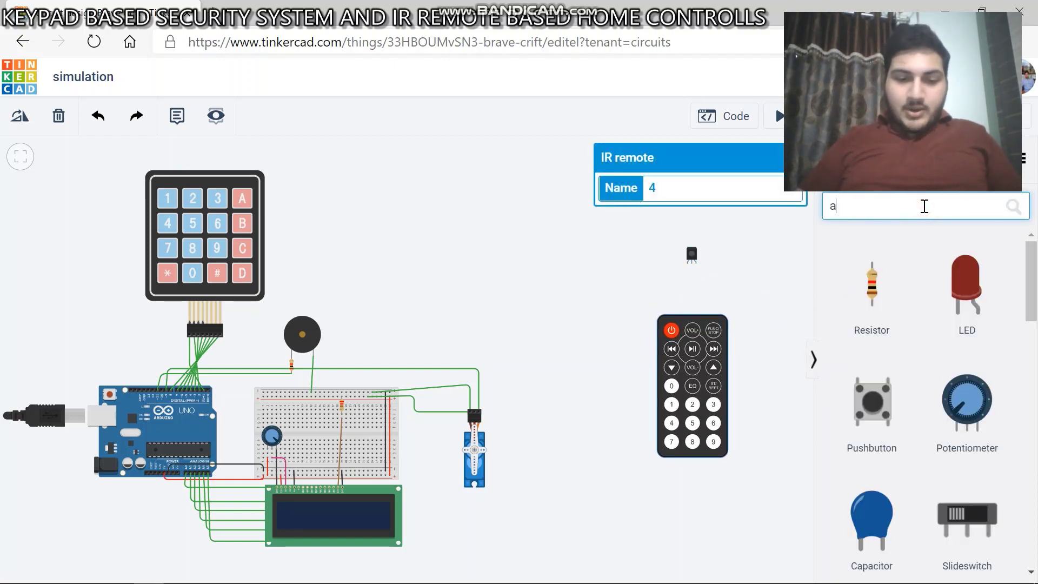
text(rdu)
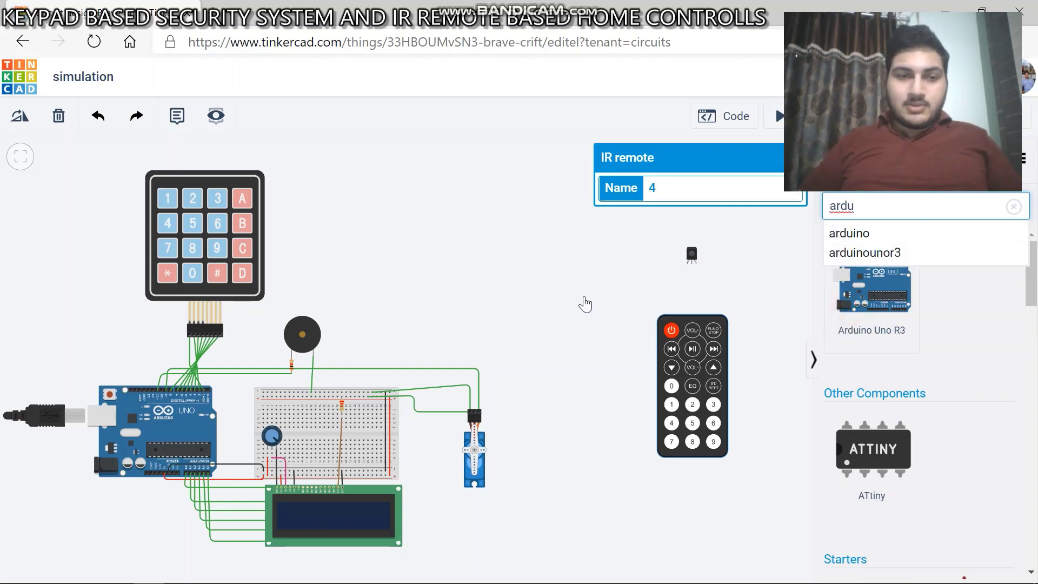
click(588, 303)
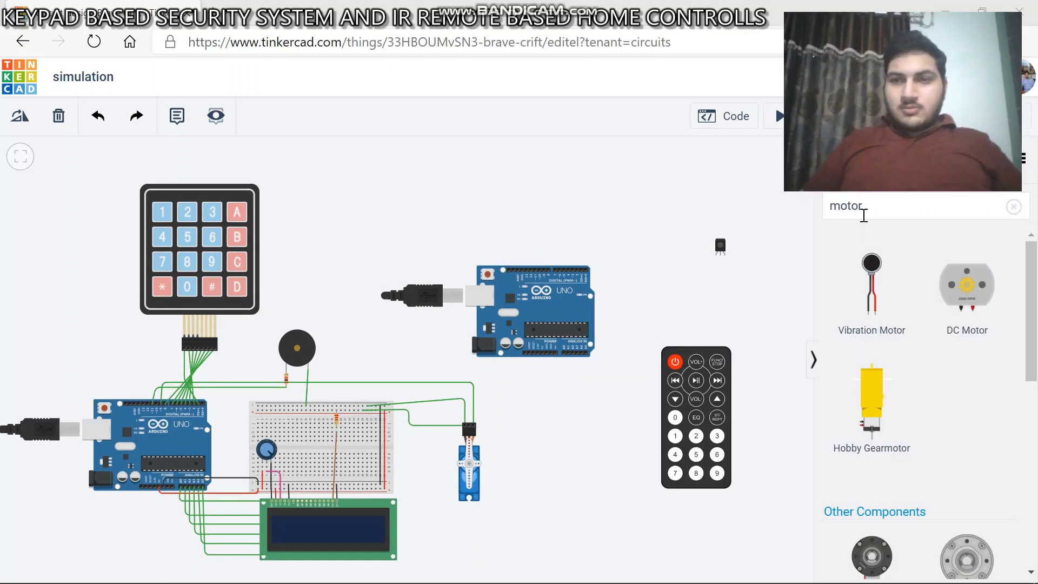
Add a Breadboard Small beside the second Arduino, with a gap between them, and mount the IR sensor near its upper right edge
click(875, 207)
key(BackSpace)
key(BackSpace)
key(BackSpace)
key(BackSpace)
key(BackSpace)
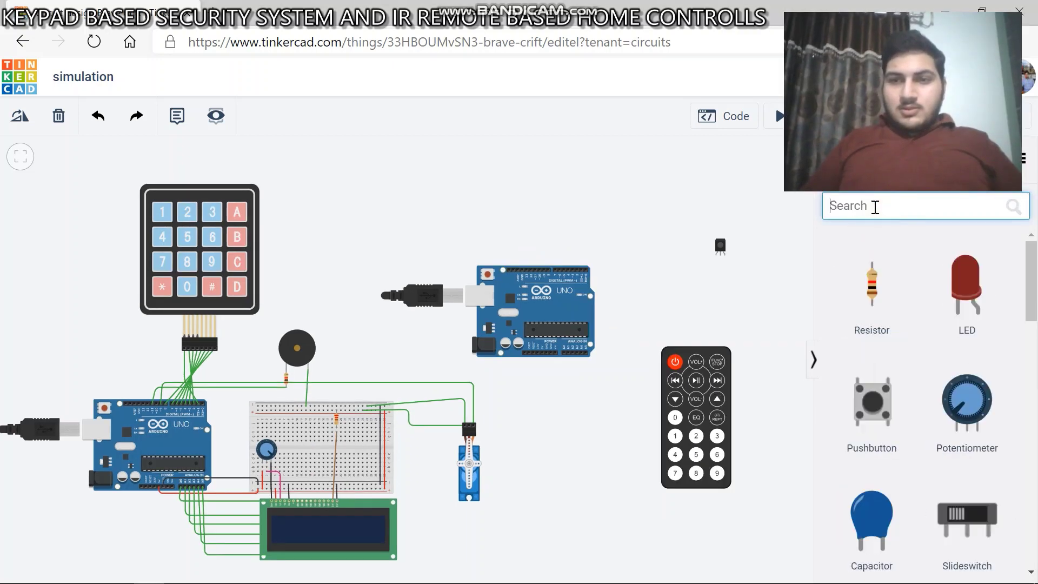
text(bread)
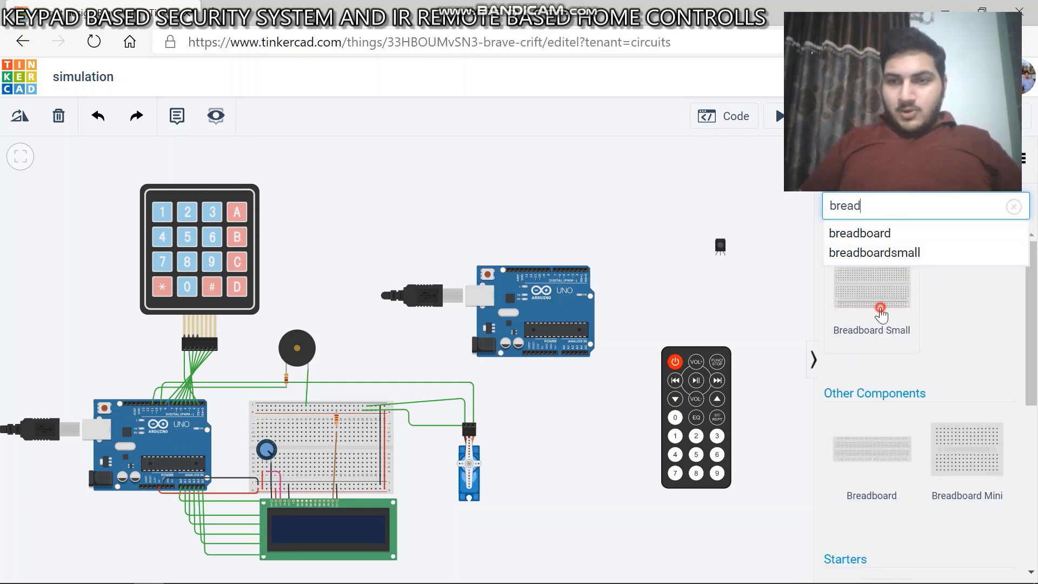
click(661, 296)
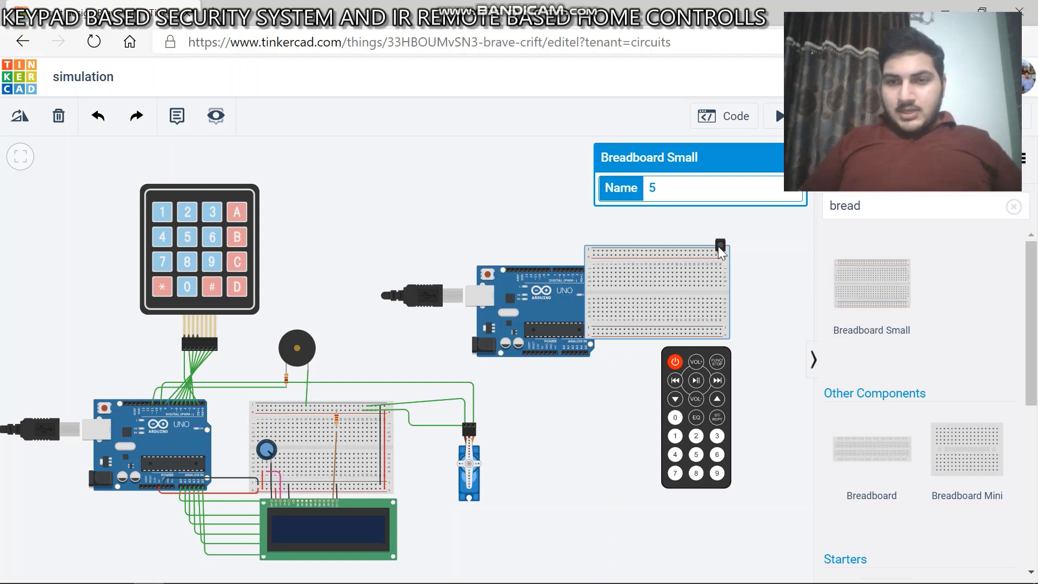
drag(717, 245, 693, 257)
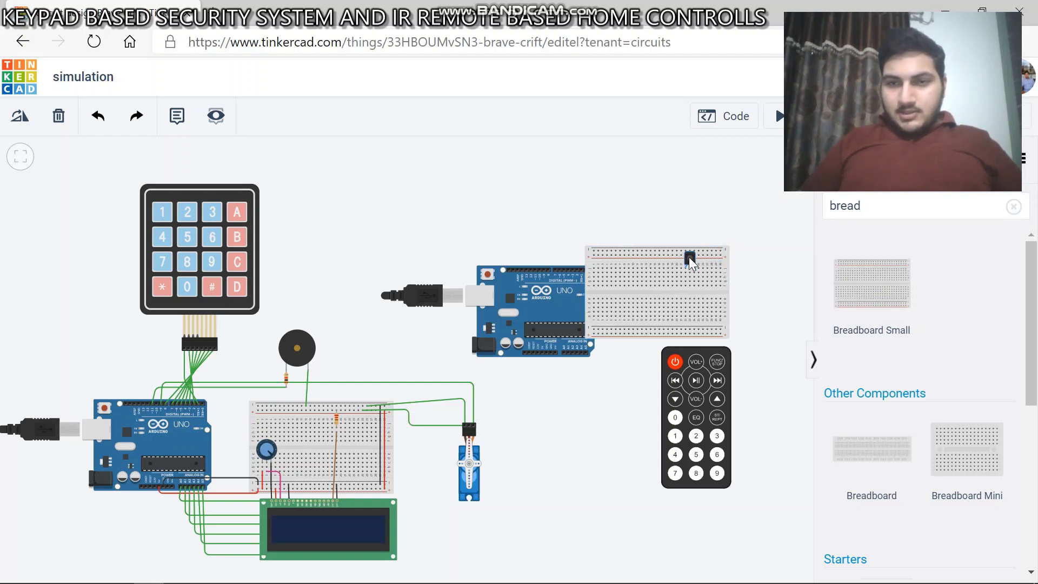
drag(725, 262, 757, 248)
Find the light bulb in the component library and place it near the new breadboard's upper left edge
click(876, 202)
key(BackSpace)
key(BackSpace)
key(BackSpace)
key(BackSpace)
key(BackSpace)
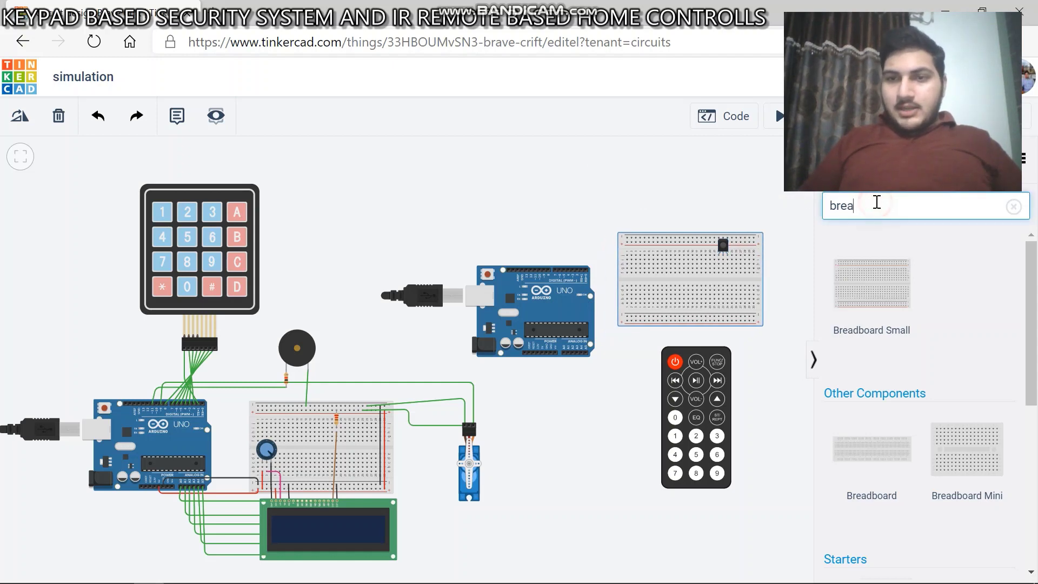
text(b)
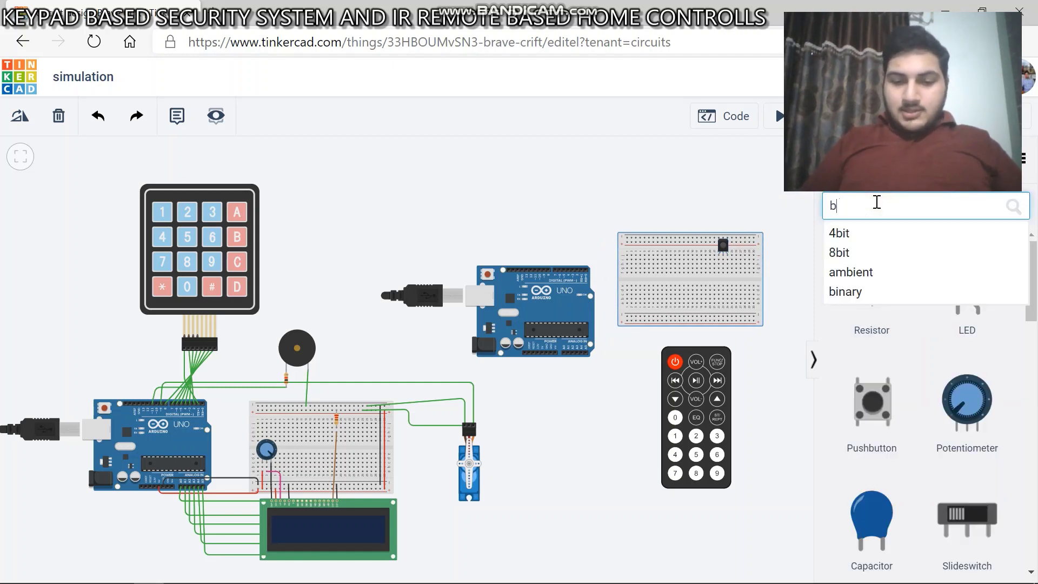
text(ulb)
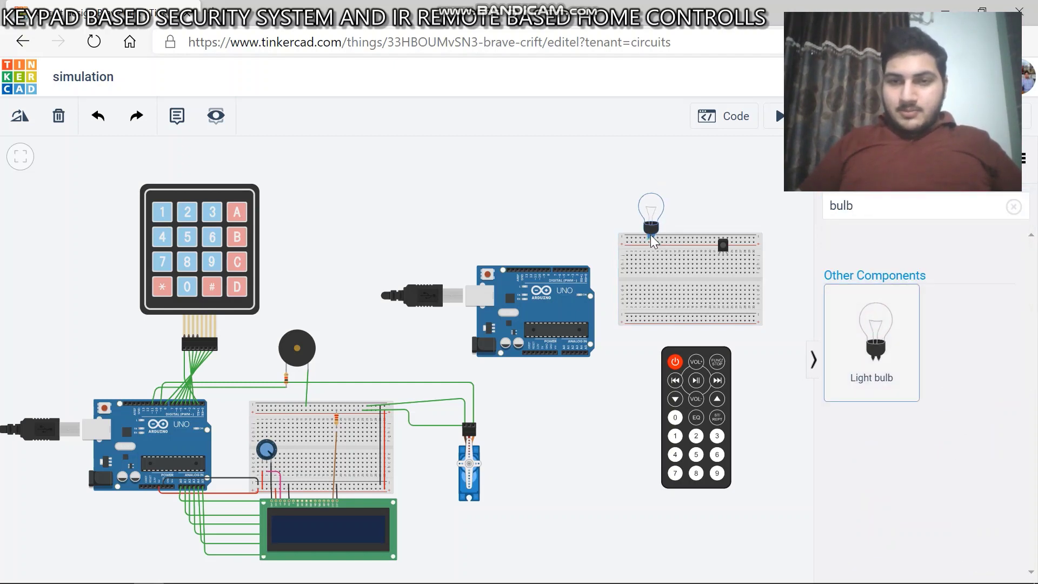
click(655, 252)
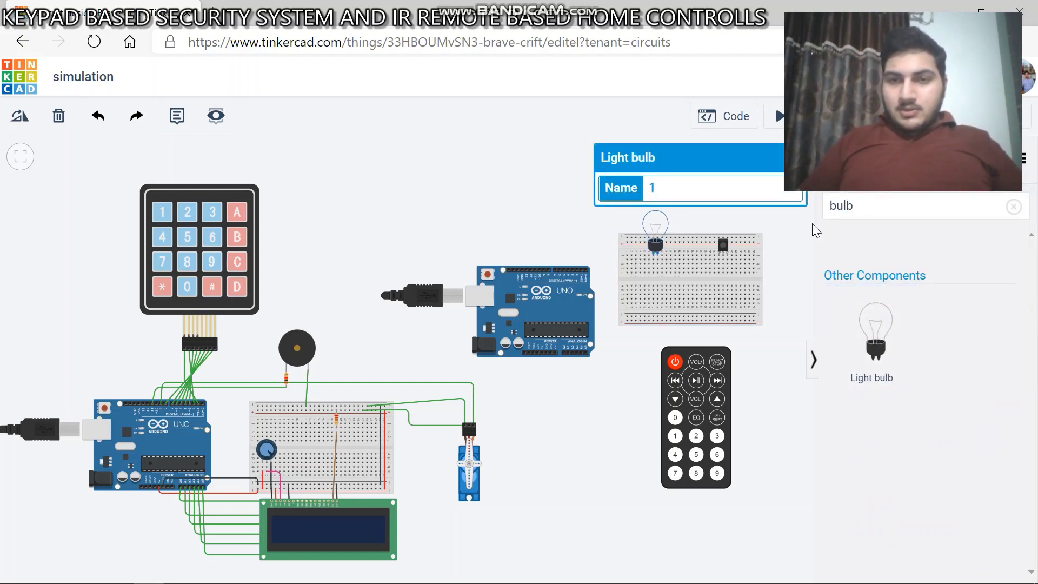
Find the DC Motor in the component library and place it on the new breadboard between the light bulb and the IR sensor
click(880, 213)
key(BackSpace)
key(BackSpace)
key(BackSpace)
key(BackSpace)
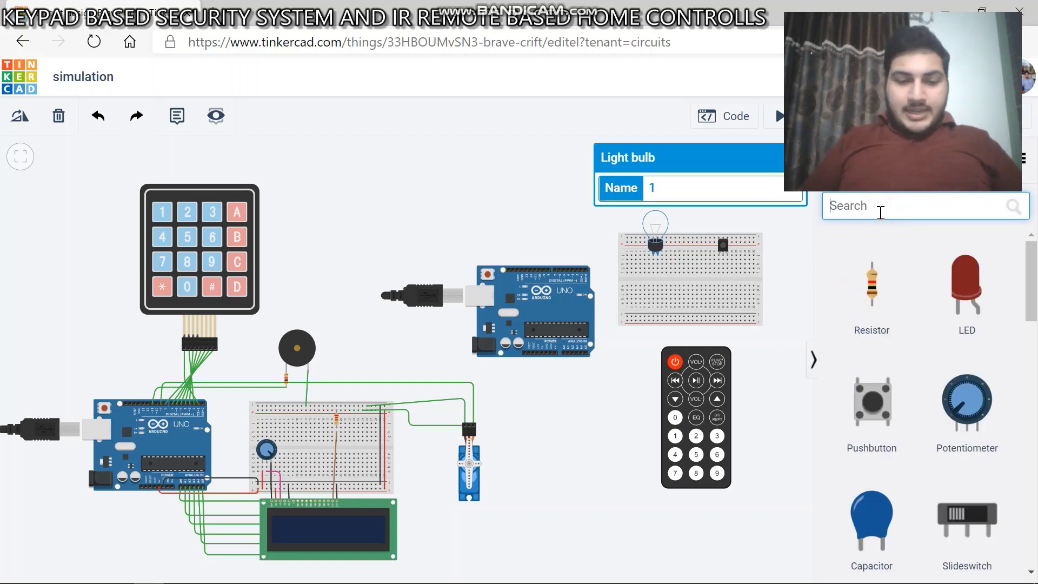
text(dc motor)
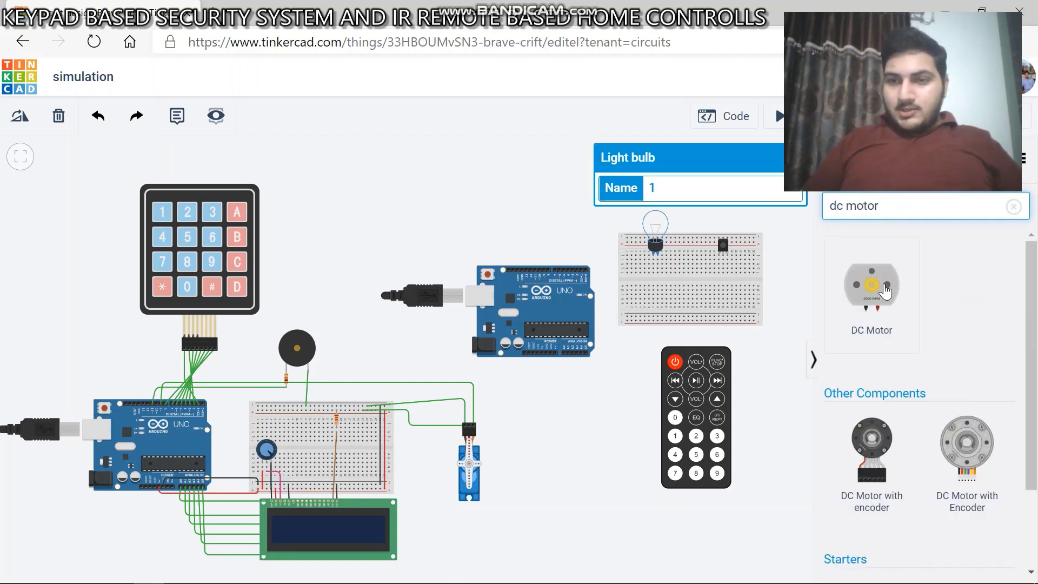
drag(881, 286, 698, 248)
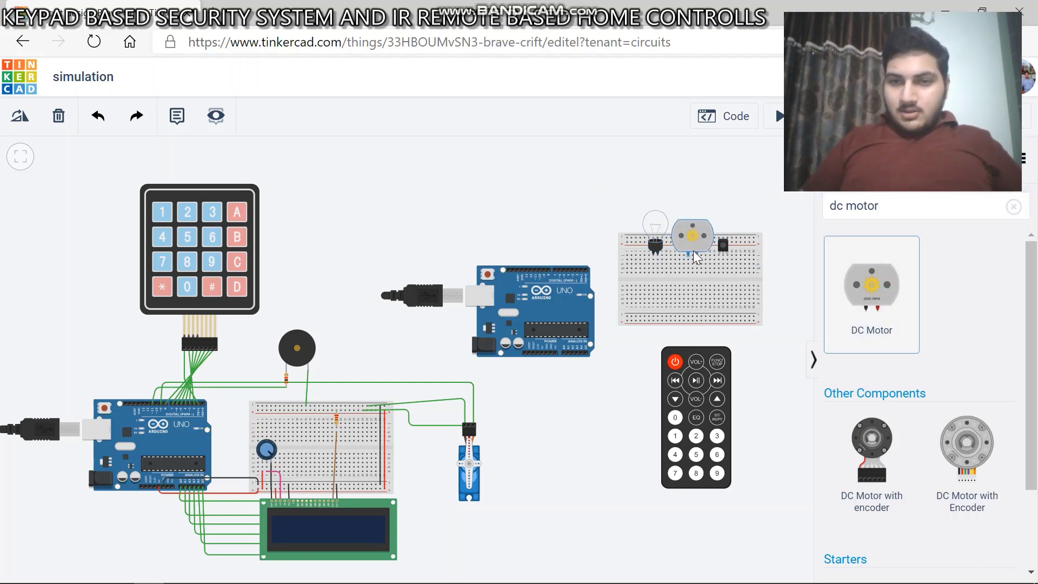
click(766, 238)
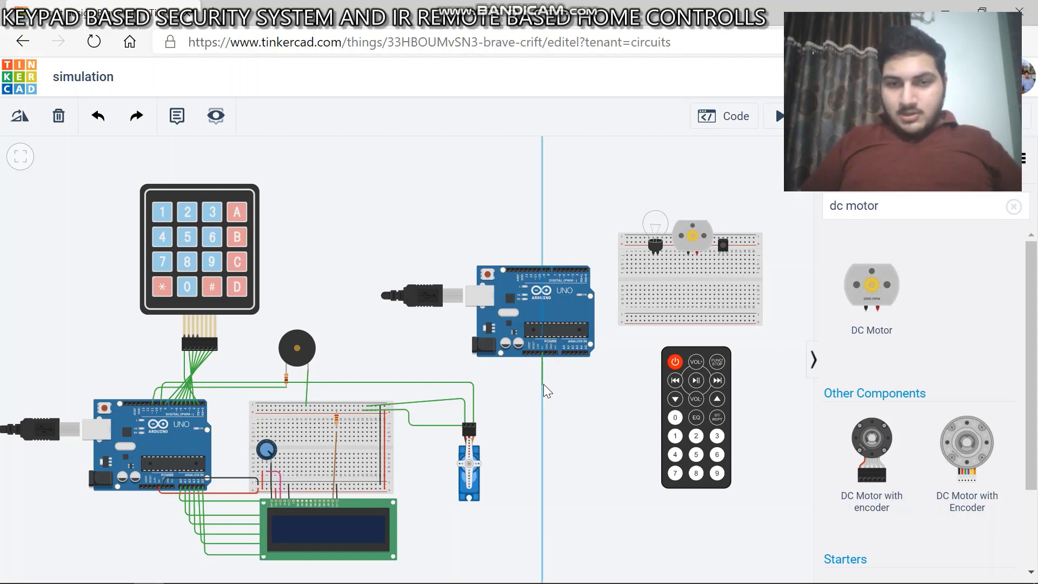
Route a green wire from the second Arduino's power header, below the board, to a column in the new breadboard's lower half
click(542, 383)
click(633, 382)
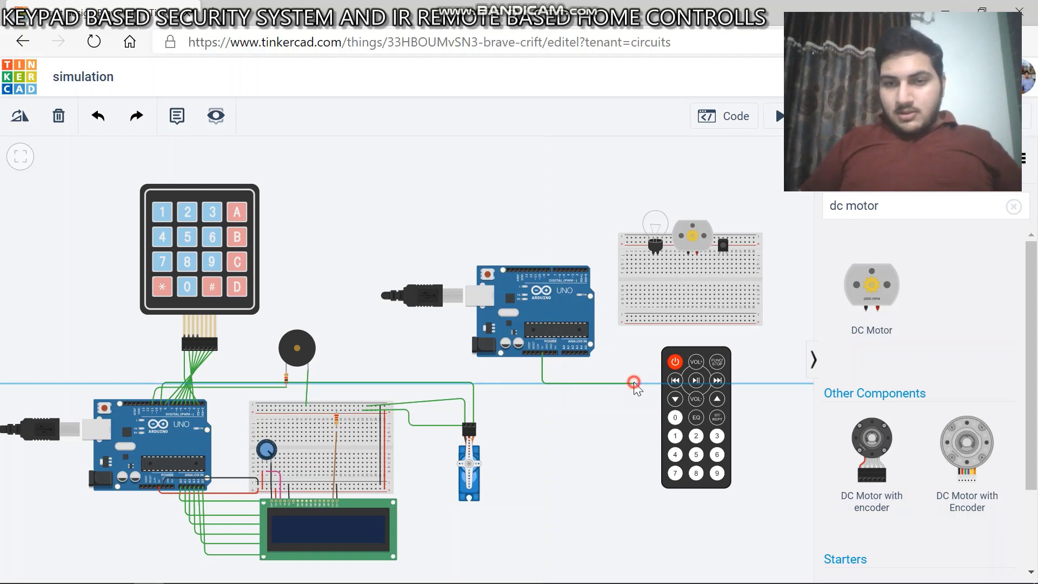
click(640, 303)
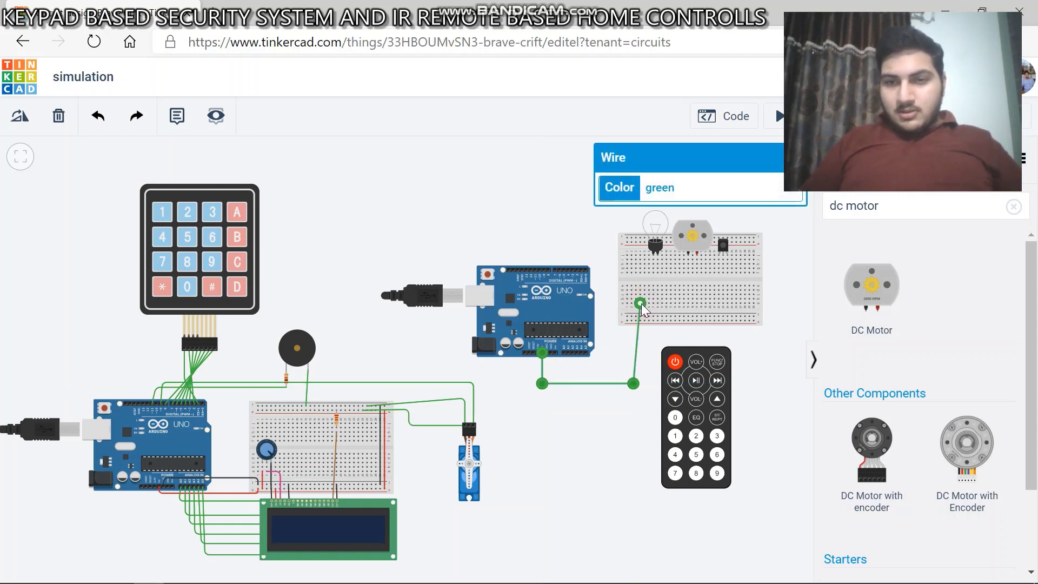
click(782, 298)
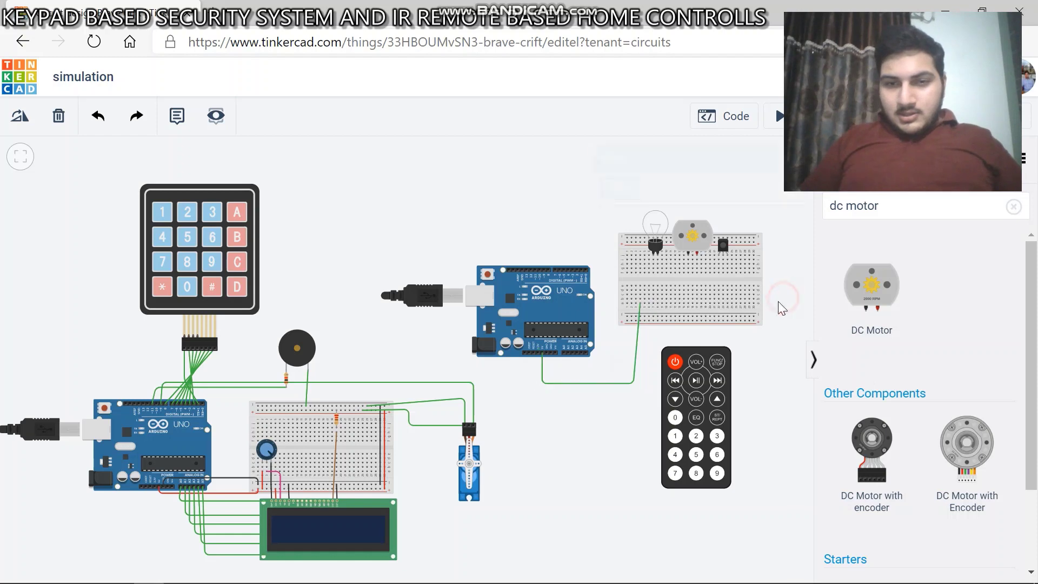
Route a second green wire from the adjacent power-header pin, inside the first wire, to a breadboard column just left of the first wire's
click(547, 354)
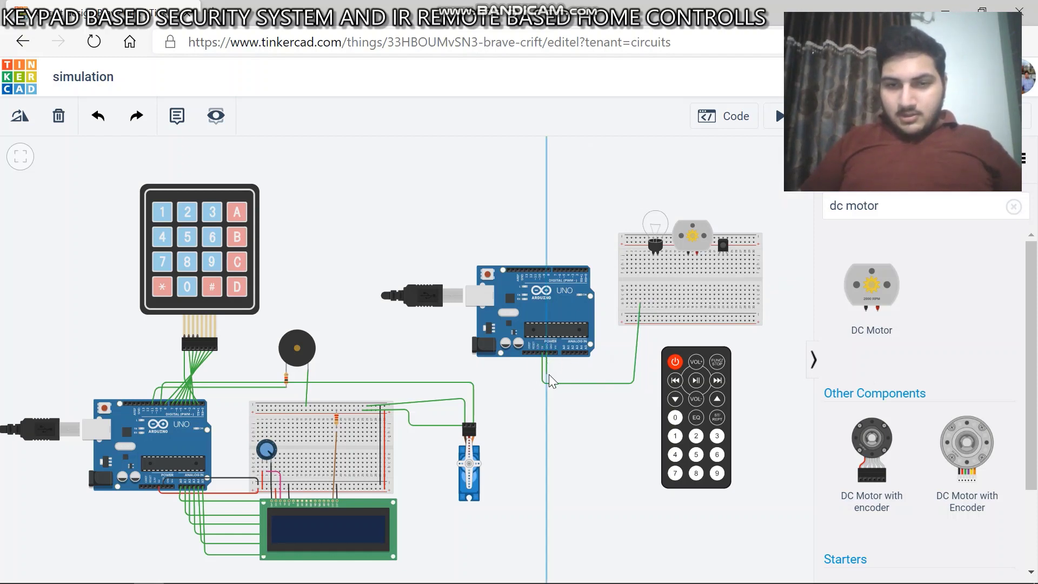
click(547, 374)
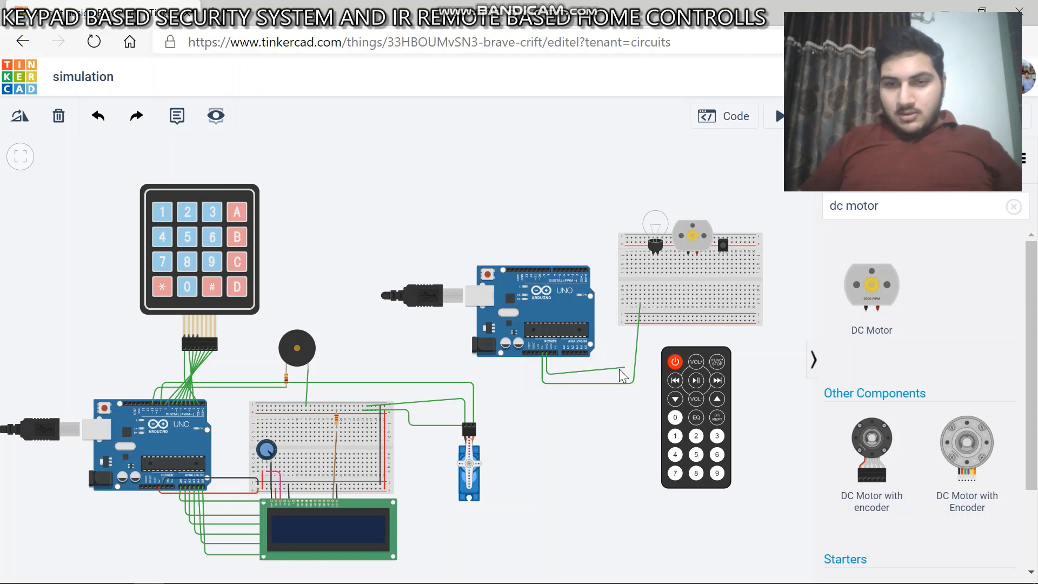
click(625, 374)
click(632, 304)
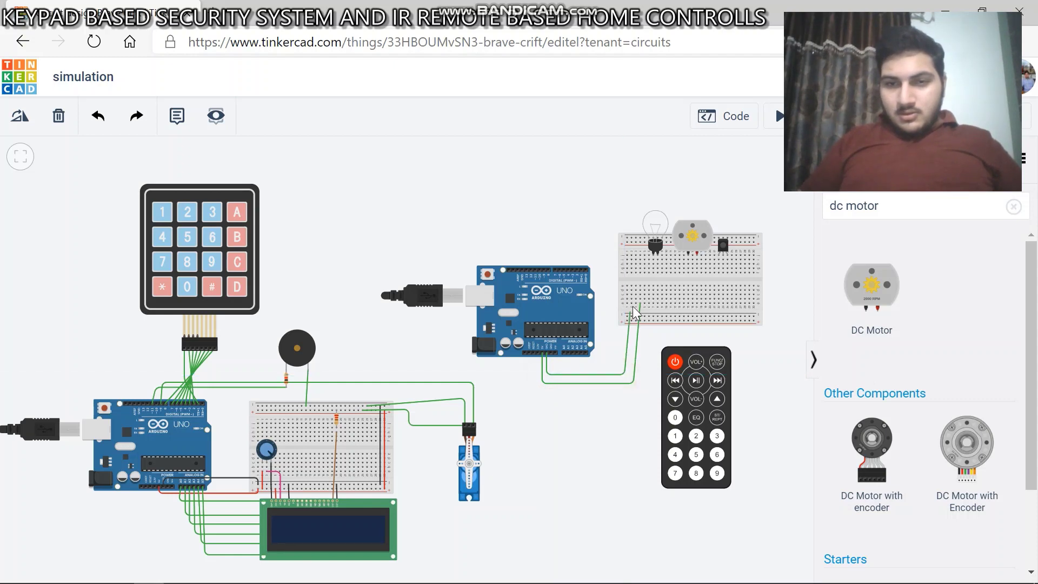
click(783, 251)
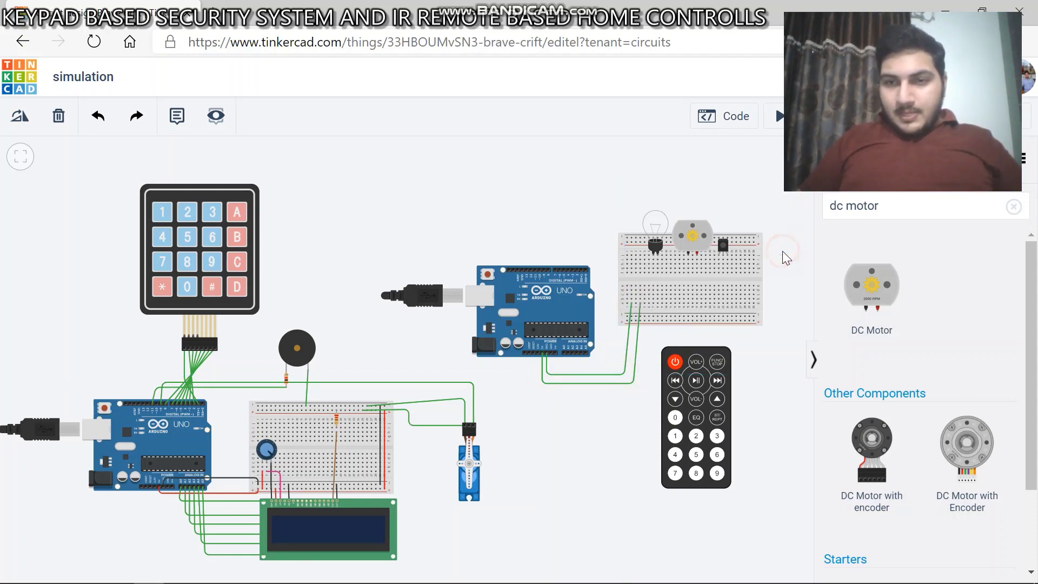
Wire the DC motor's Terminal 1, the bulb's left terminal and the IR sensor's middle pin to the second Arduino wire's breadboard column
click(687, 256)
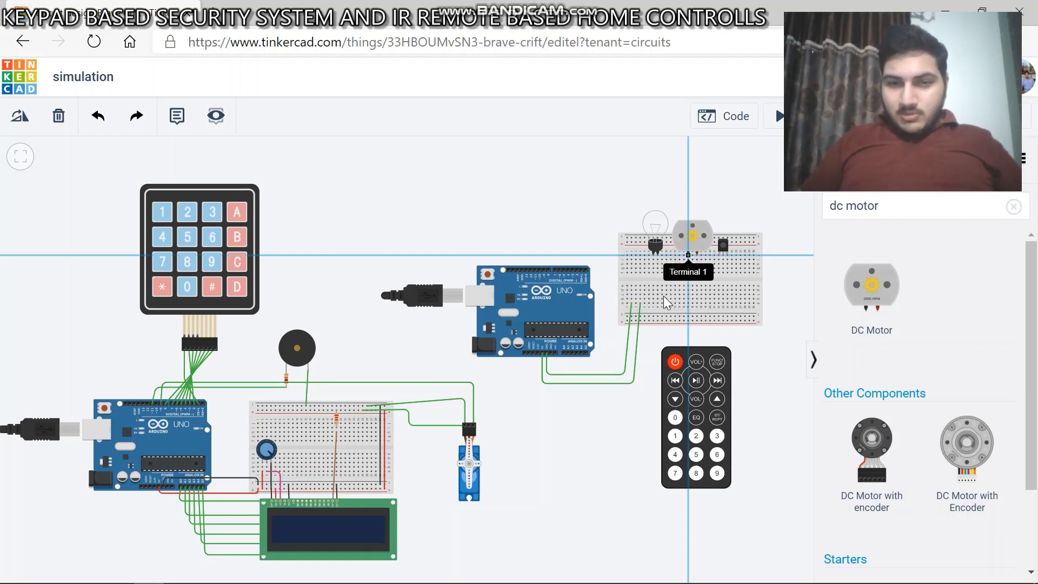
click(632, 295)
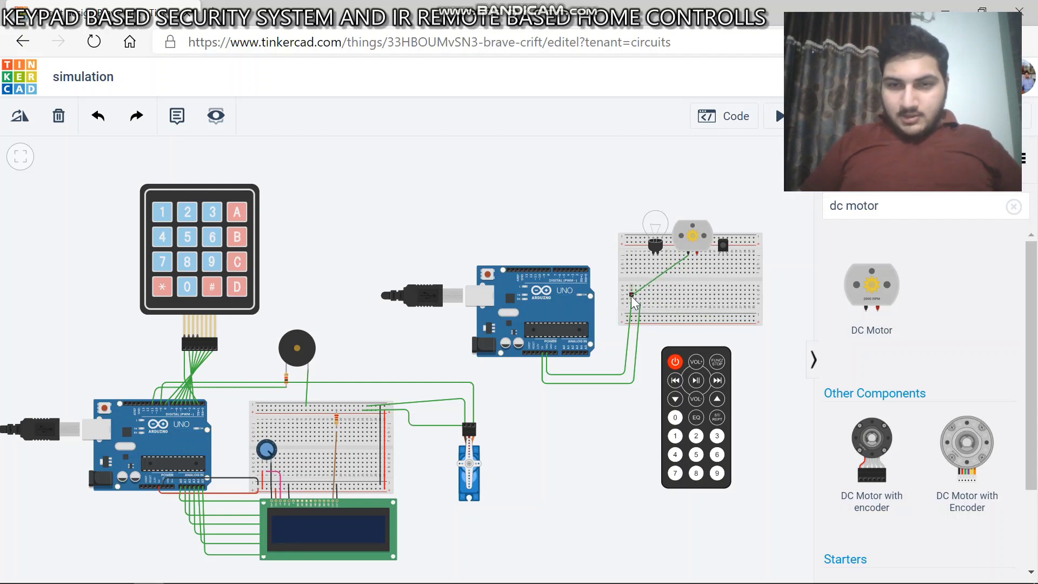
click(654, 254)
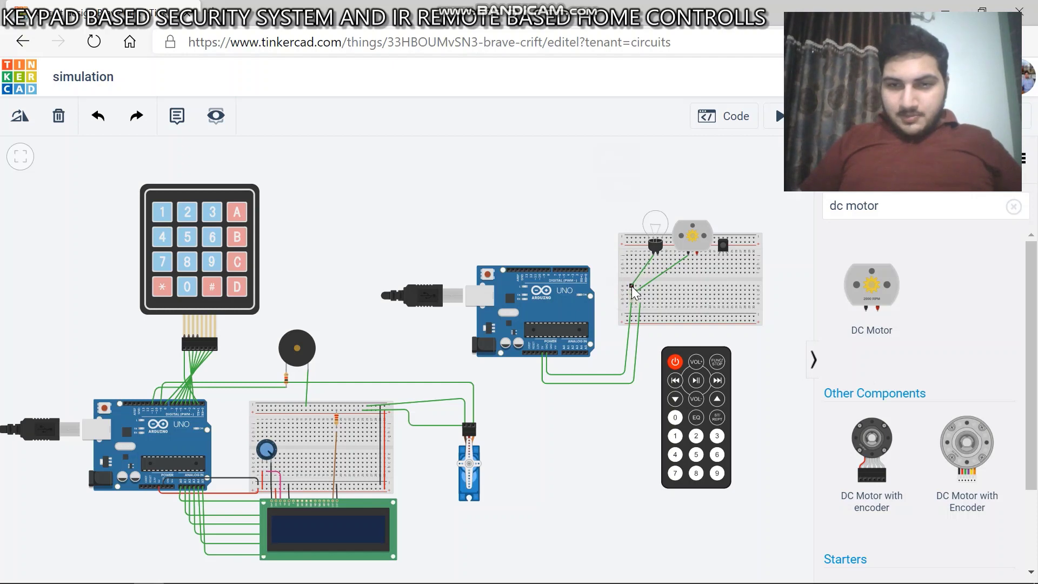
click(631, 285)
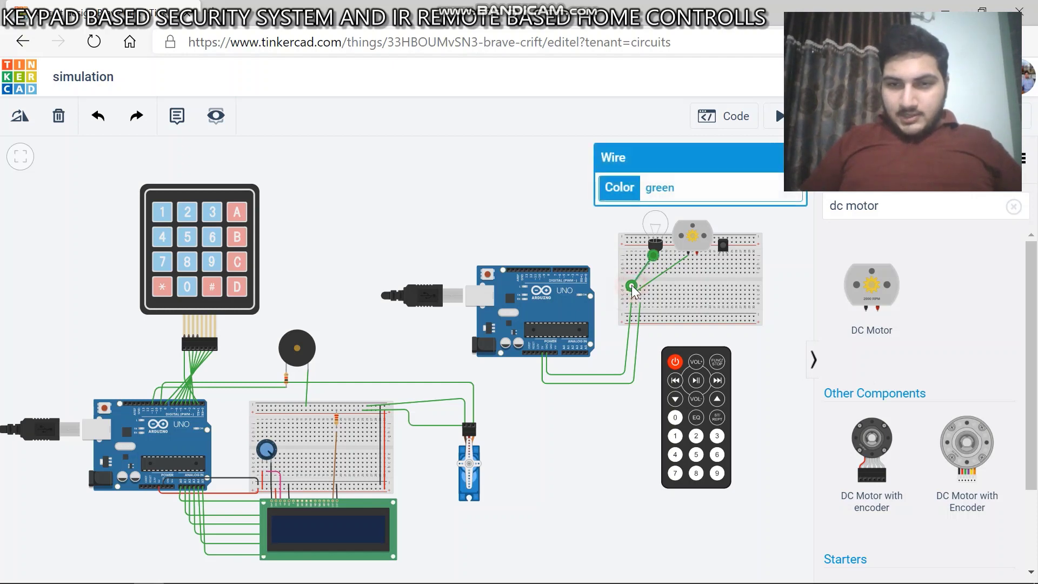
click(722, 254)
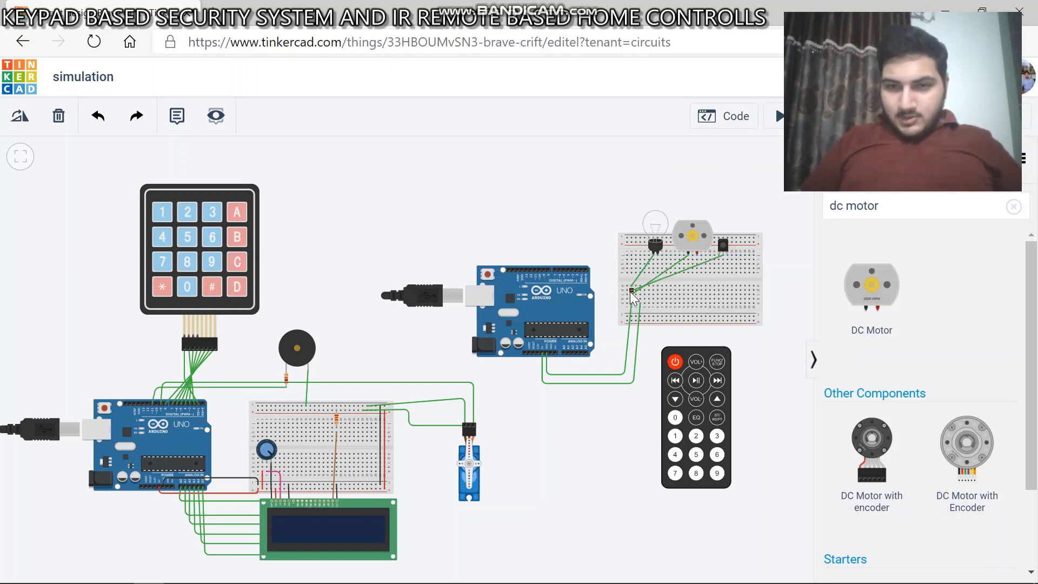
click(631, 289)
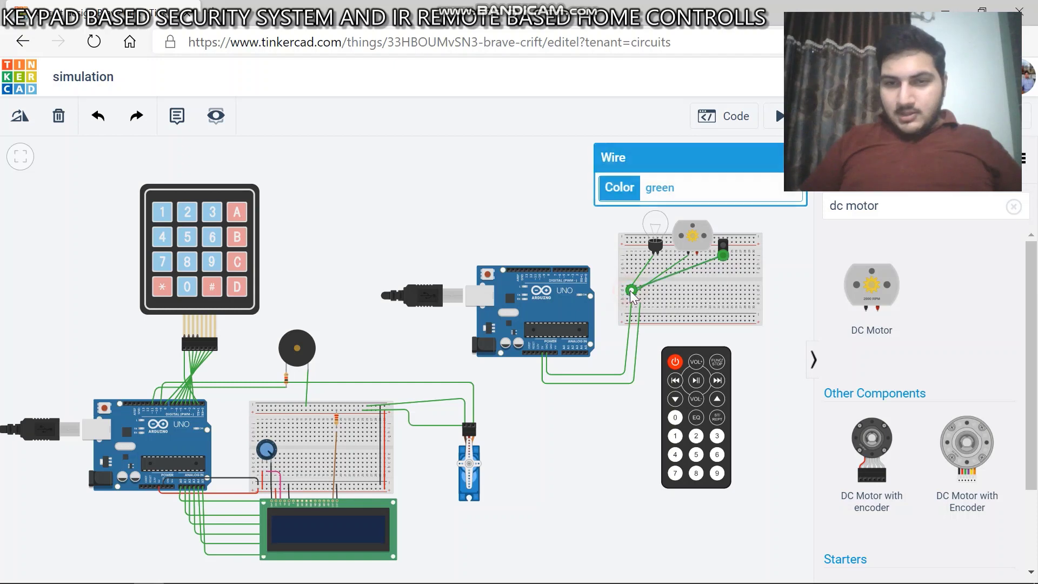
Wire the IR sensor's Power pin to the breadboard column holding the second Arduino's outer 5V wire
click(781, 263)
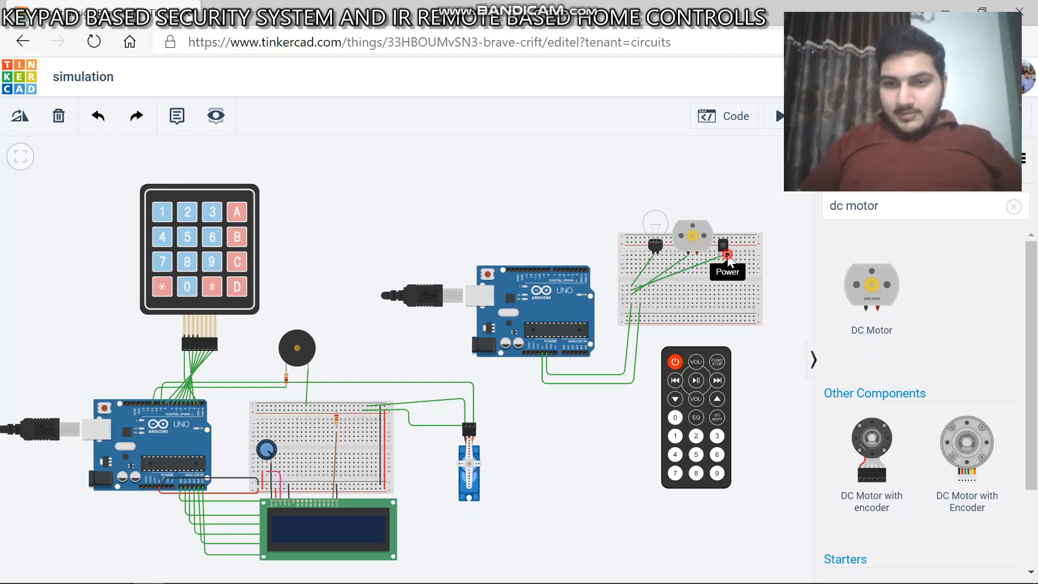
click(728, 254)
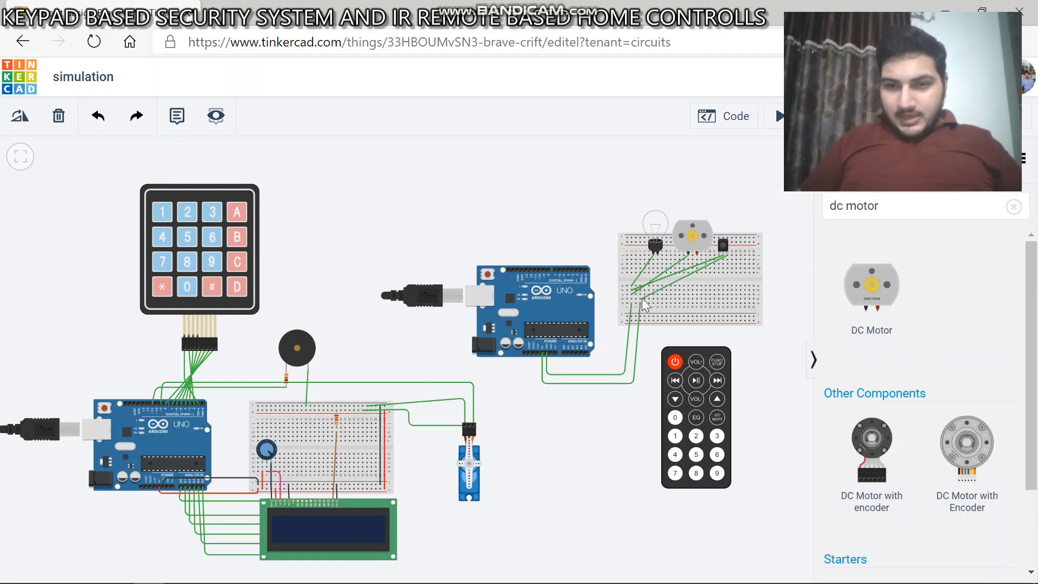
click(641, 297)
click(798, 249)
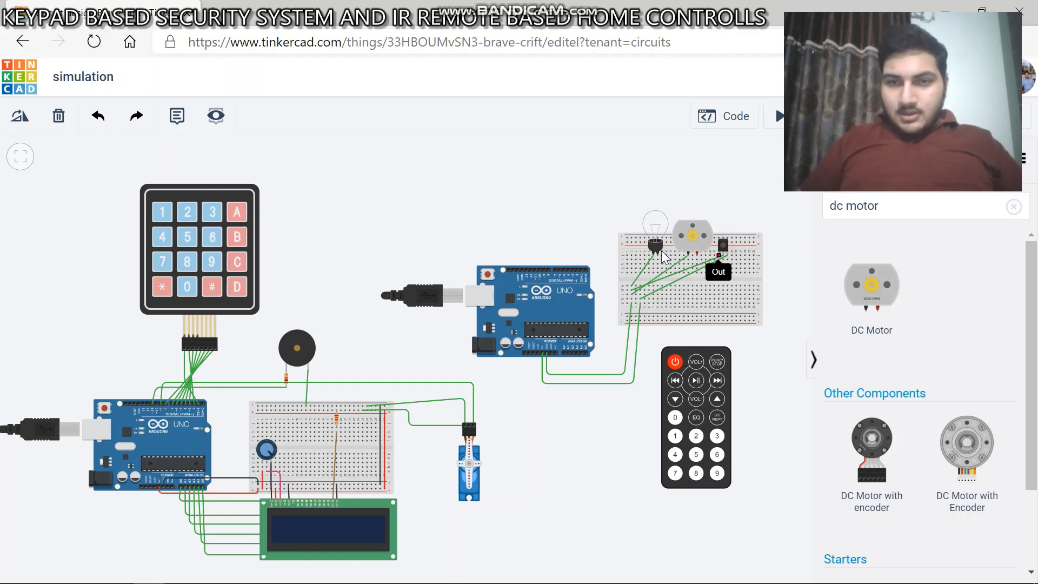
Route a green wire from the IR sensor's Out pin, above the breadboard, to pin D3 of the second Arduino
drag(714, 223, 716, 223)
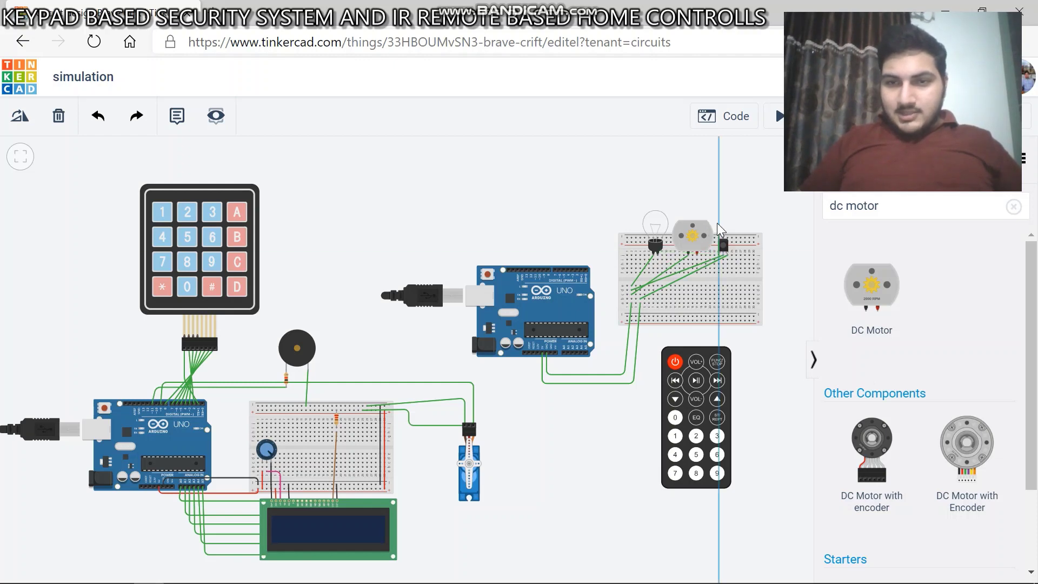
click(719, 188)
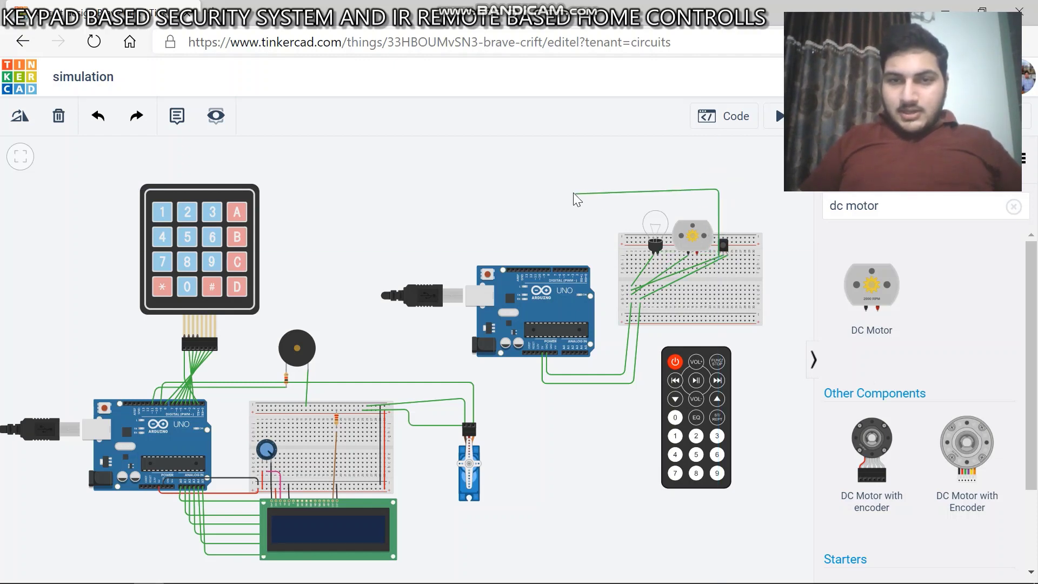
click(582, 190)
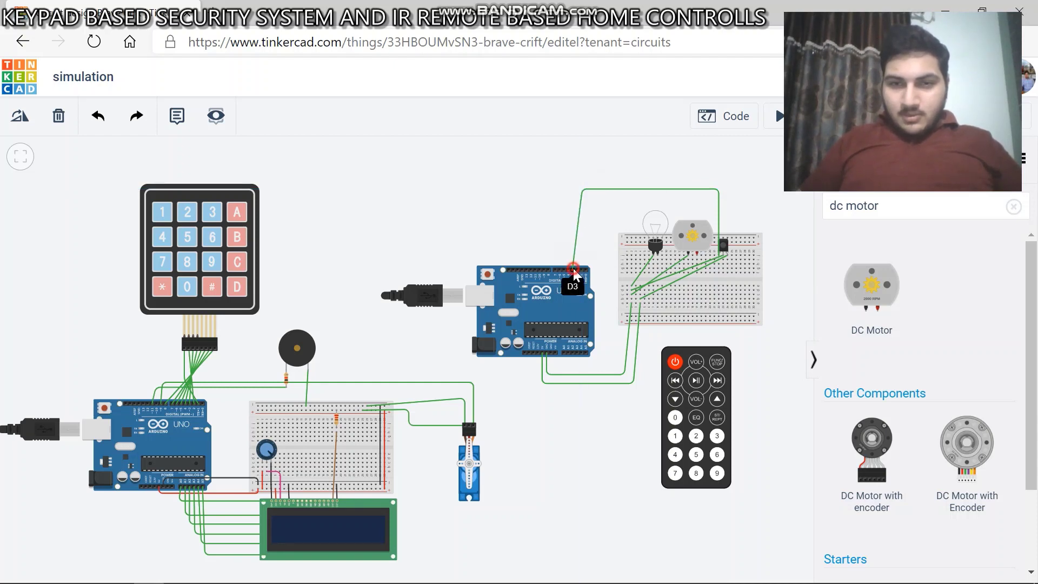
click(573, 268)
click(600, 239)
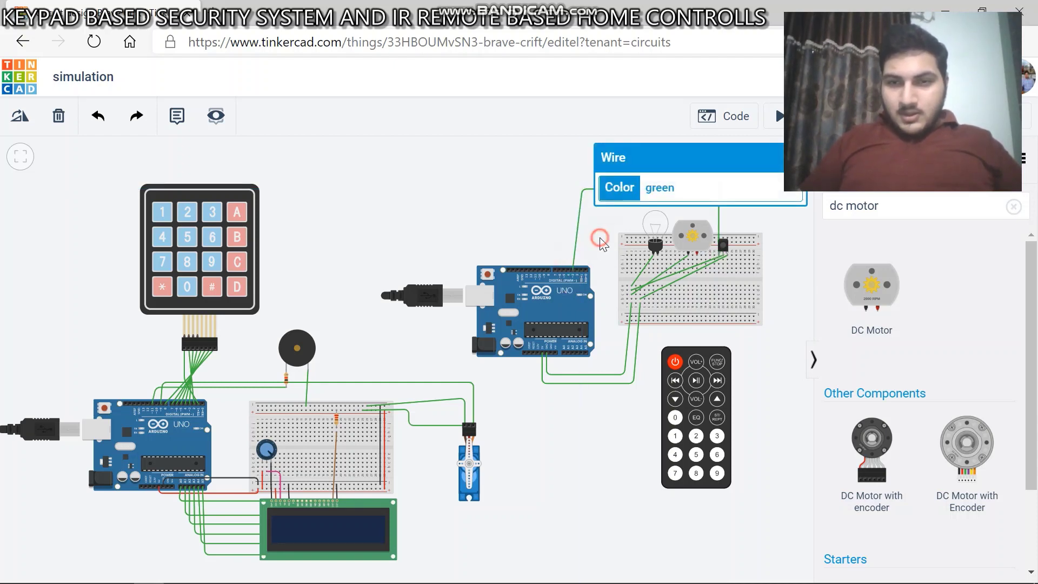
Route a green wire from the DC motor's right terminal, above the light bulb, to digital pin 11 of the second Arduino
click(697, 254)
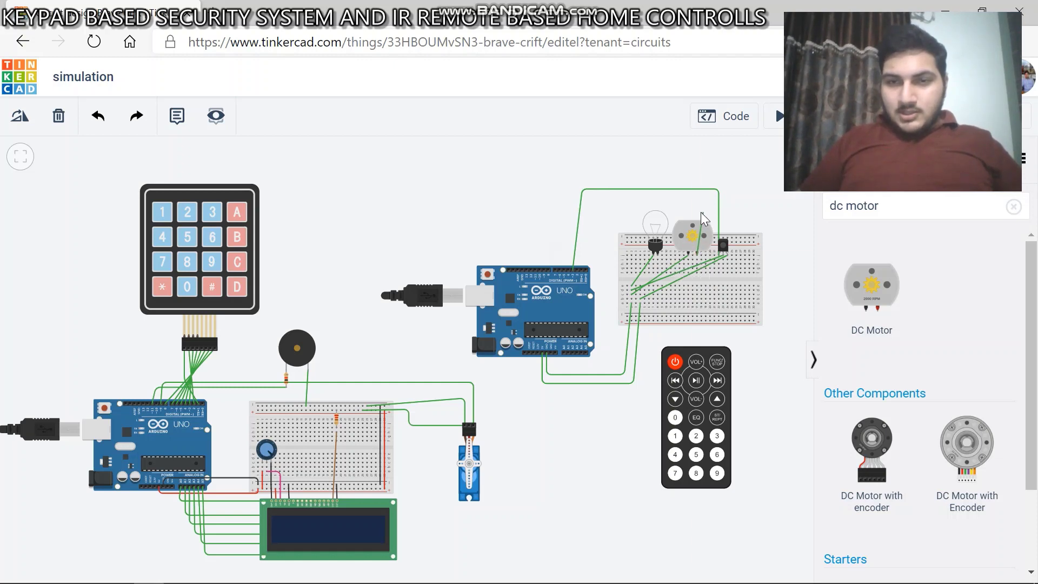
click(698, 211)
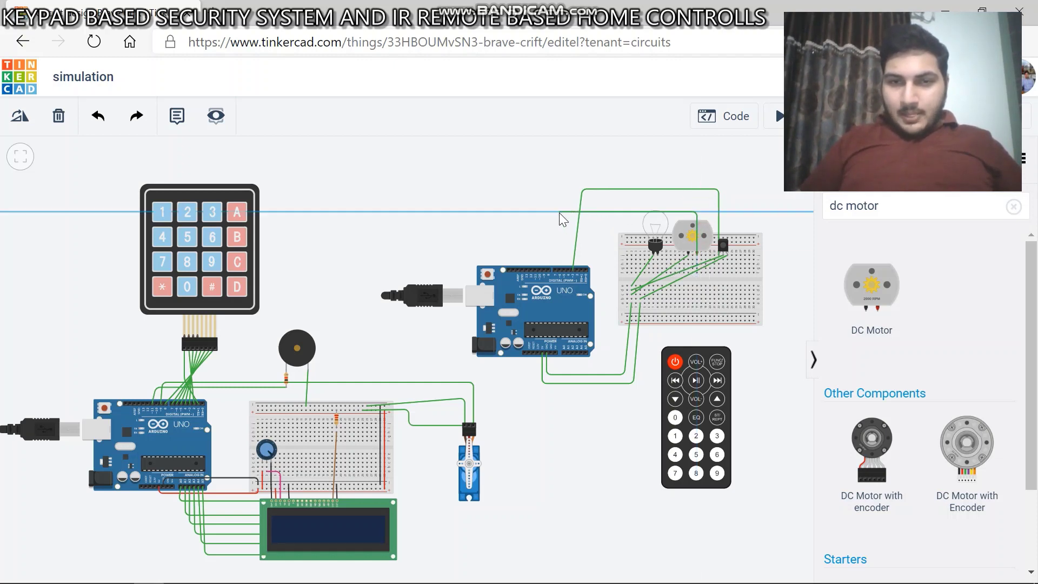
click(555, 211)
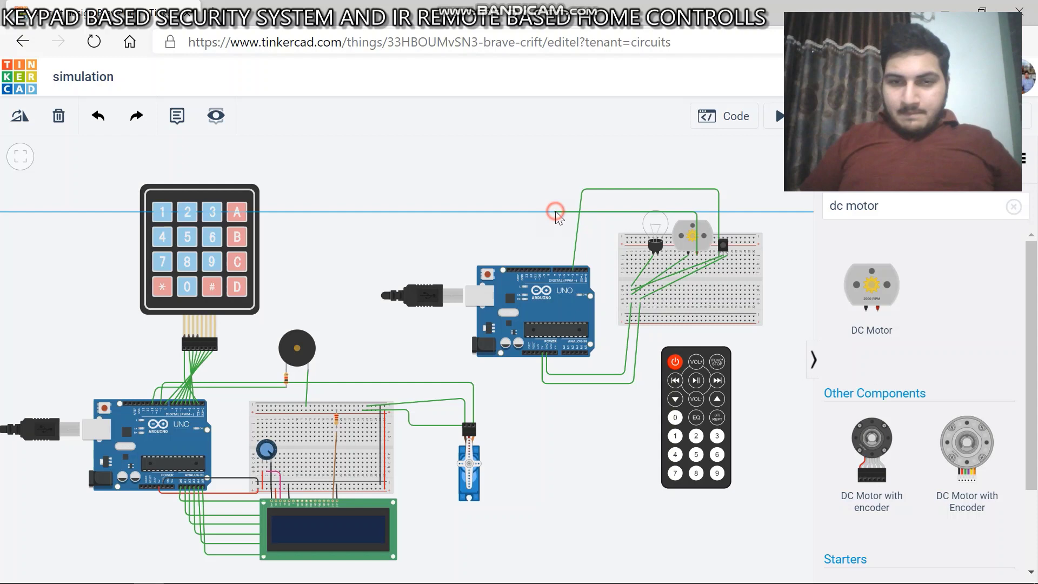
click(536, 269)
click(612, 231)
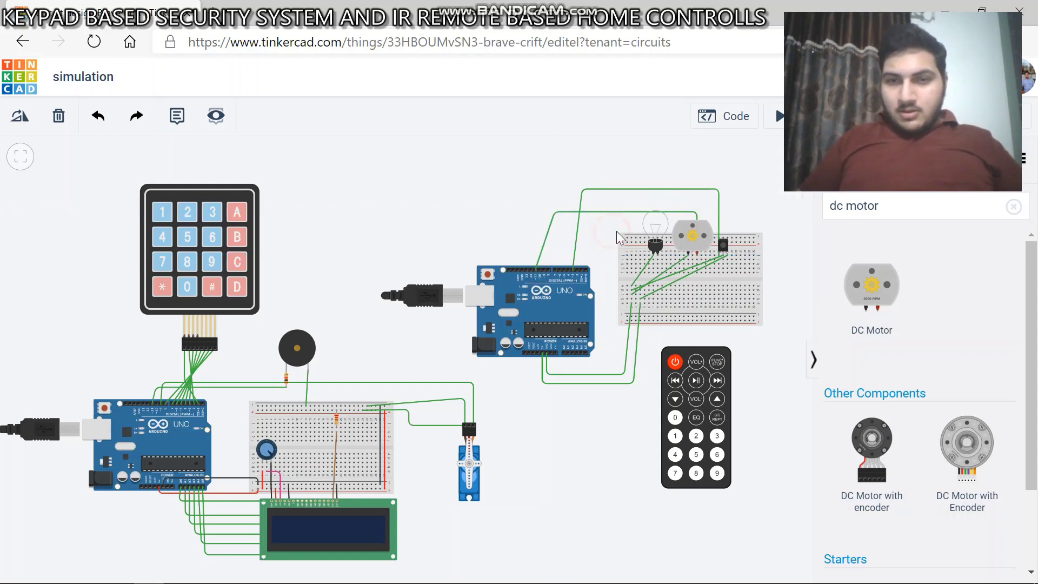
Wire the light bulb's Terminal 2 to digital pin 10 of the second Arduino
click(658, 255)
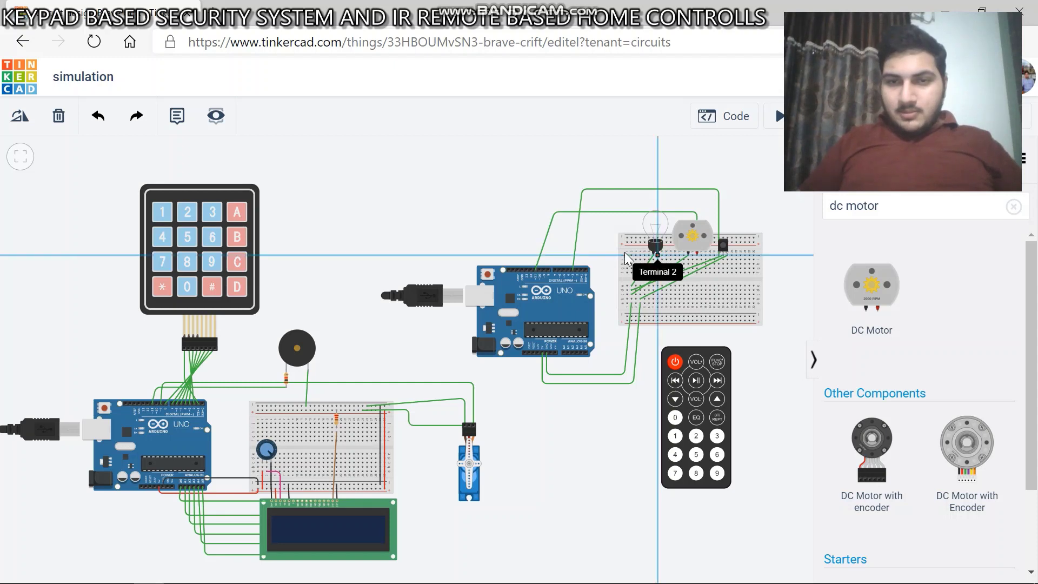
click(540, 268)
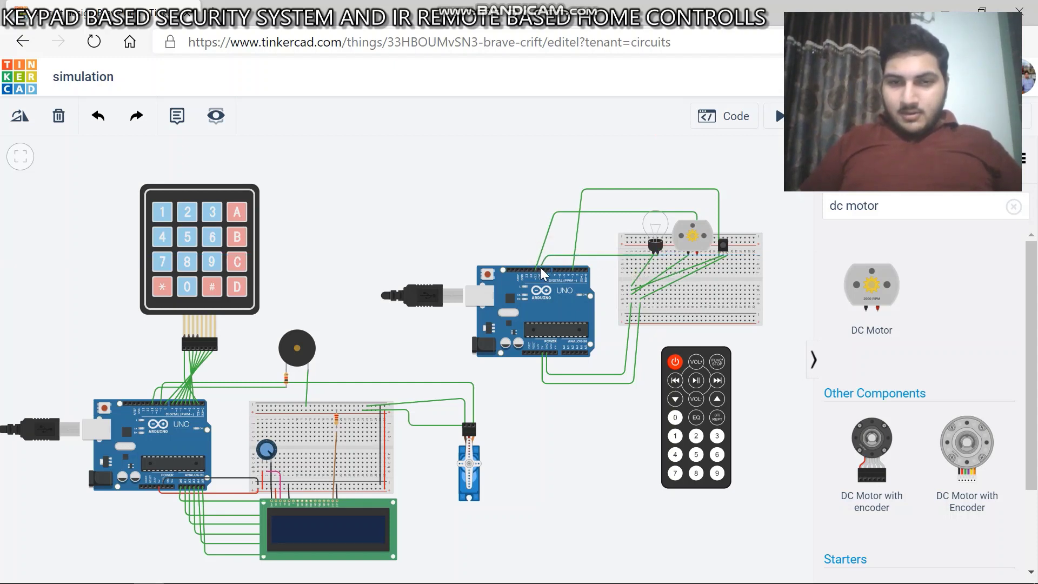
click(508, 206)
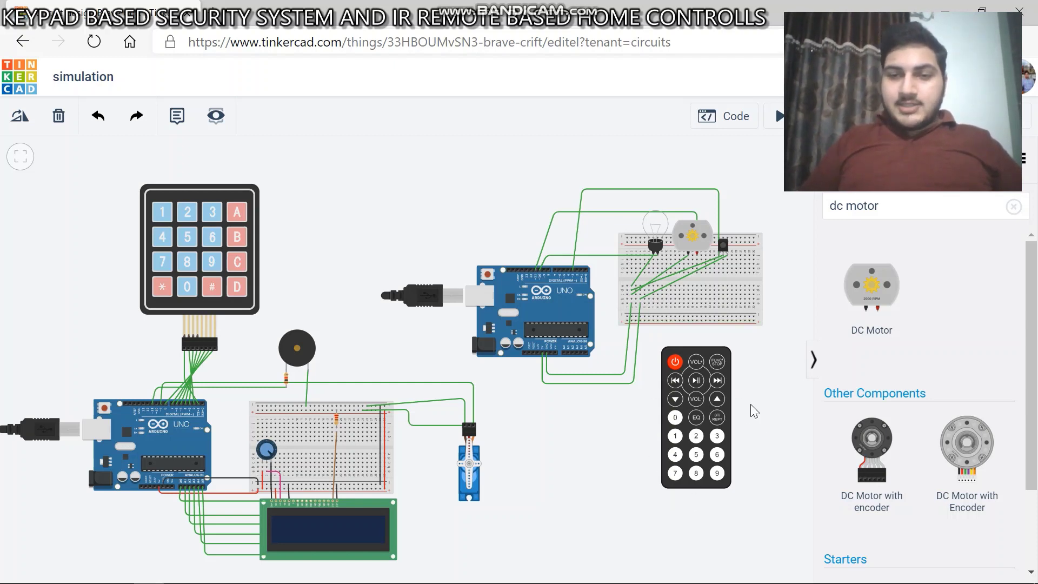
Examine the code1 and code2 hex definitions for remote buttons 1 and 2 in the IR receiver code, and return to the circuit
click(742, 118)
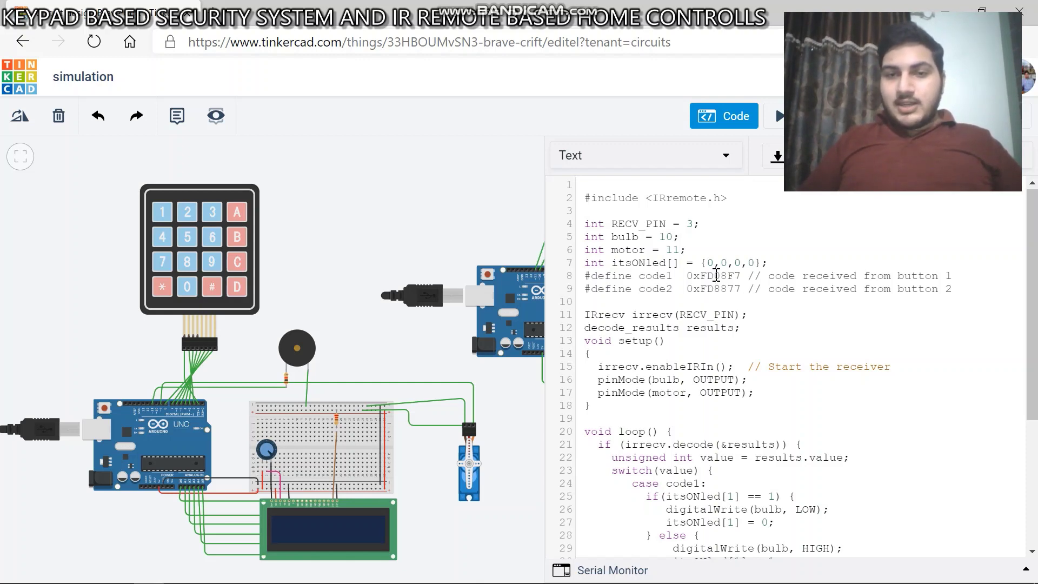
scroll(714, 273, down, 3)
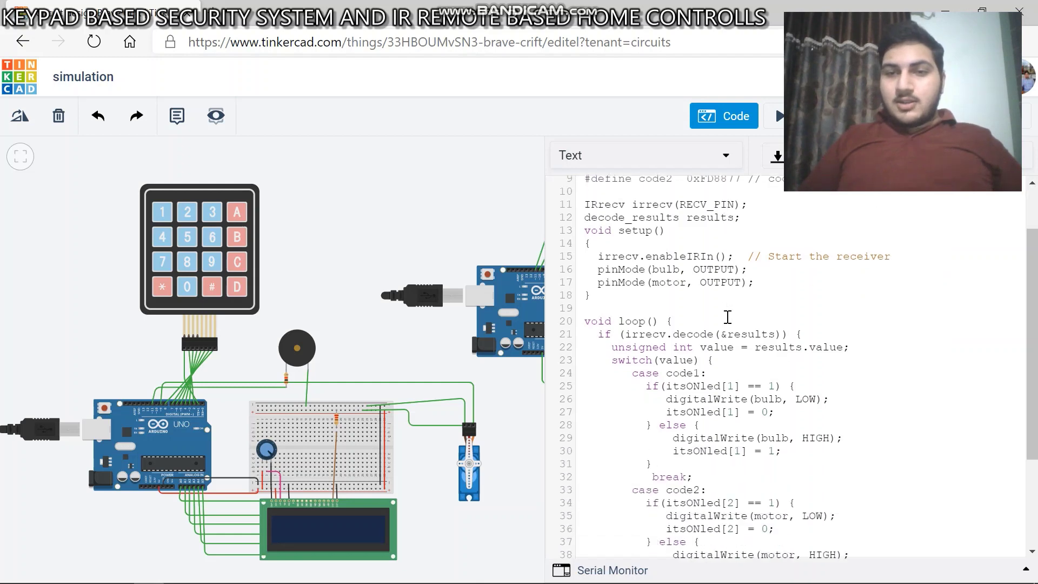
scroll(705, 266, up, 3)
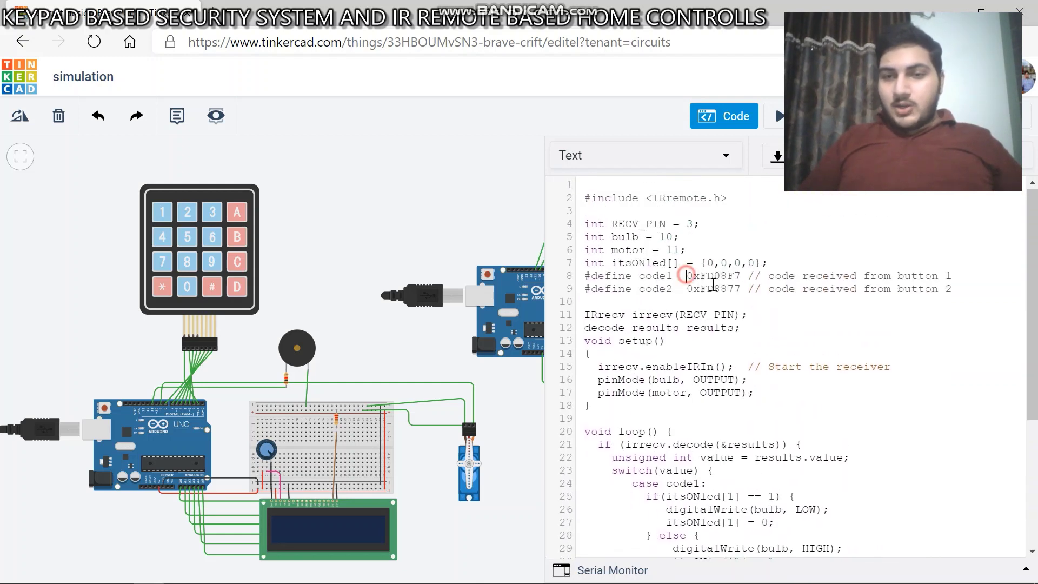
drag(685, 276, 741, 292)
click(741, 291)
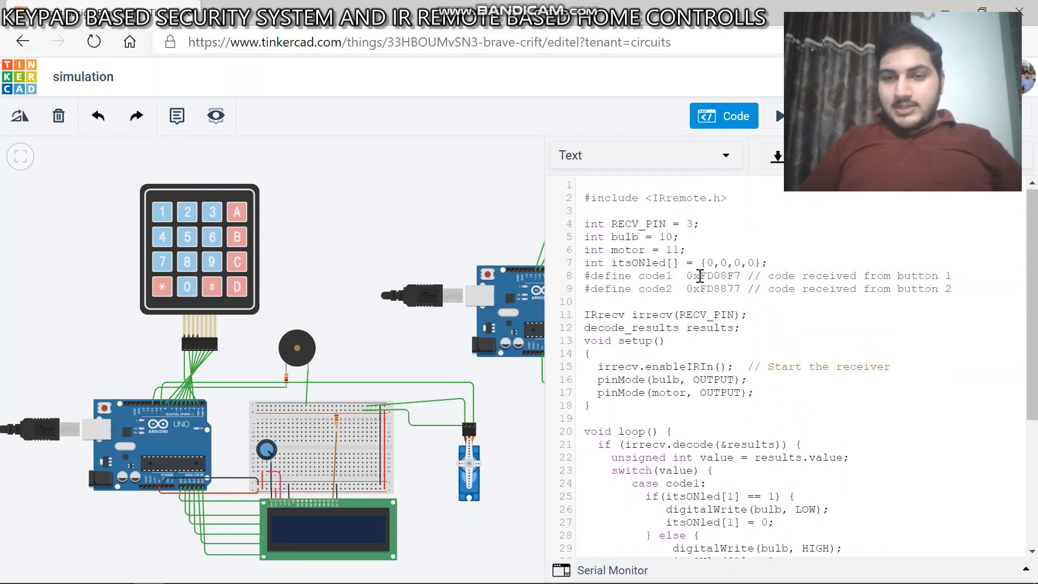
drag(686, 276, 740, 276)
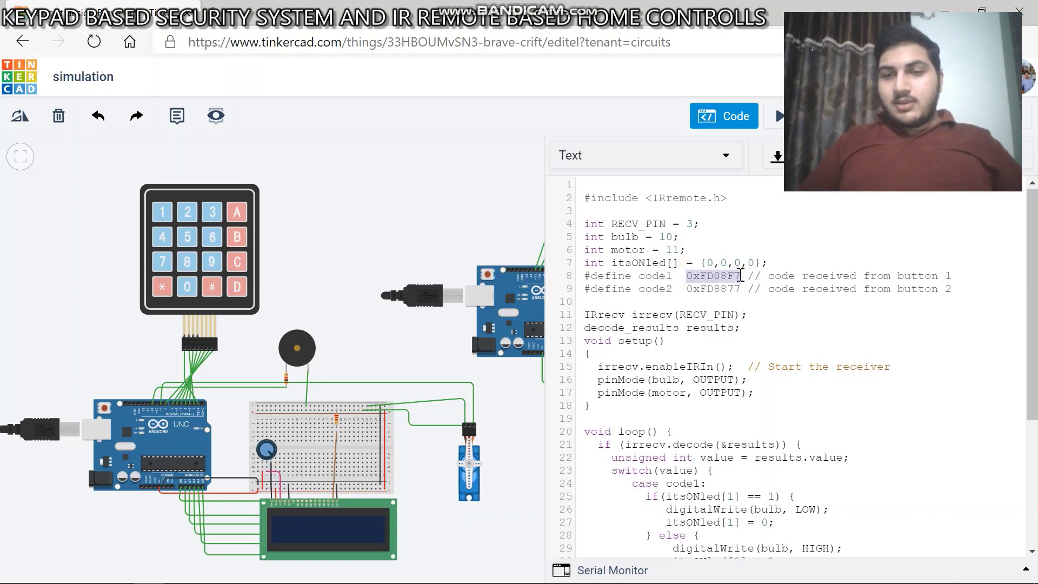
click(706, 125)
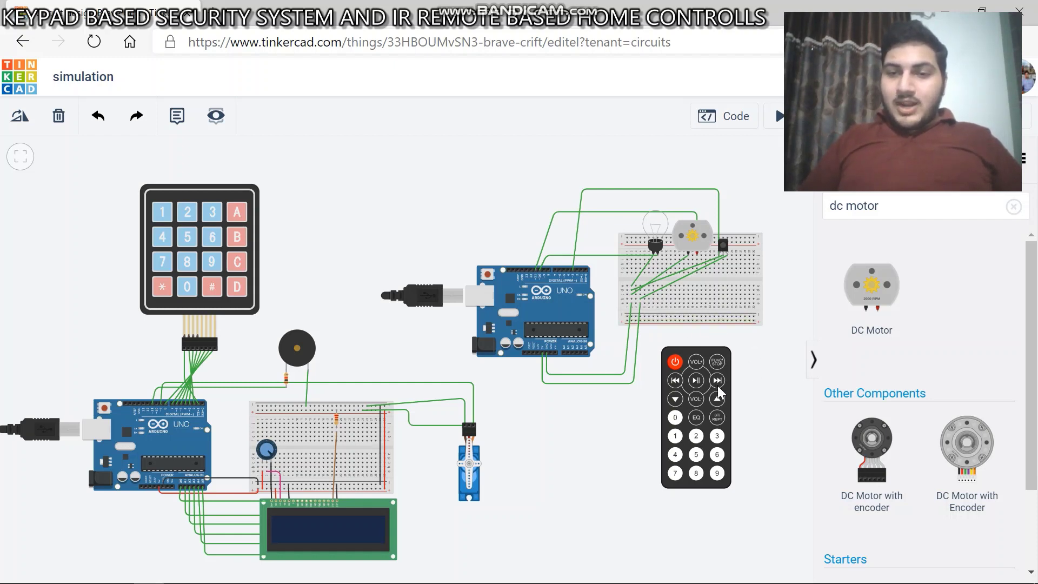
Reopen the IR receiver code and review it from the pin declarations through the bulb and motor cases in loop()
click(729, 118)
click(788, 312)
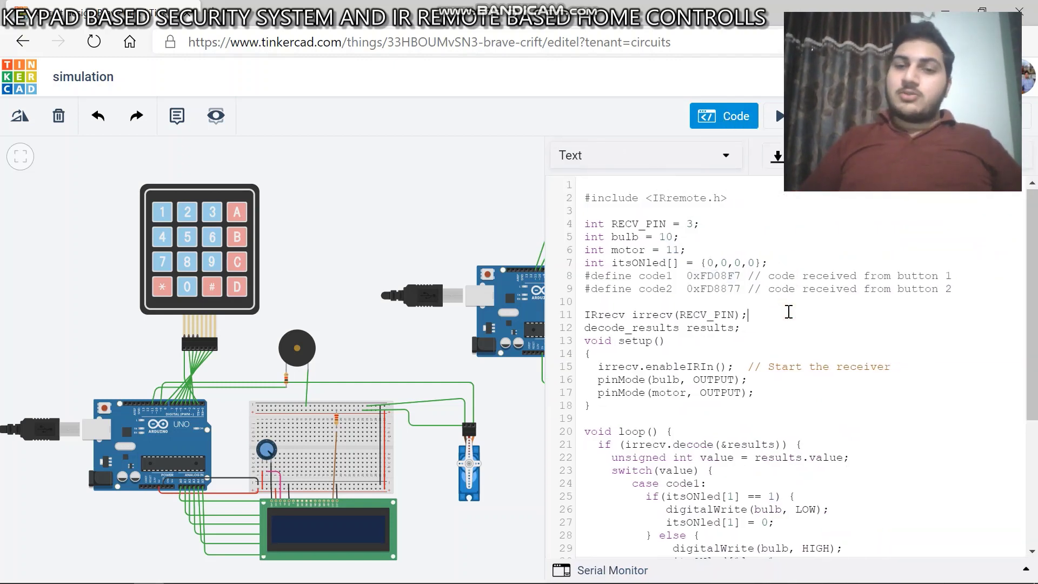
scroll(788, 312, down, 4)
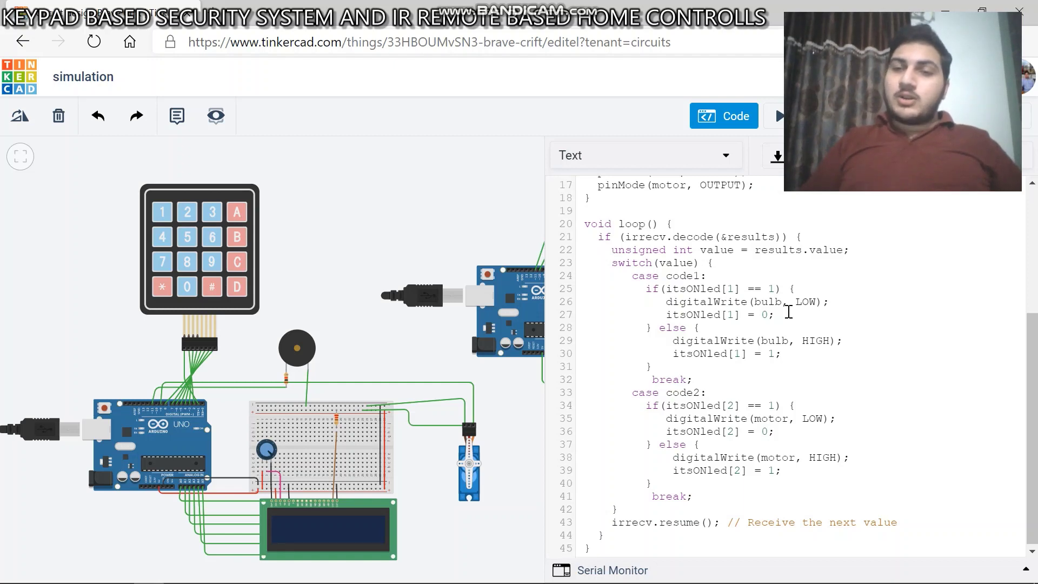
scroll(738, 263, up, 5)
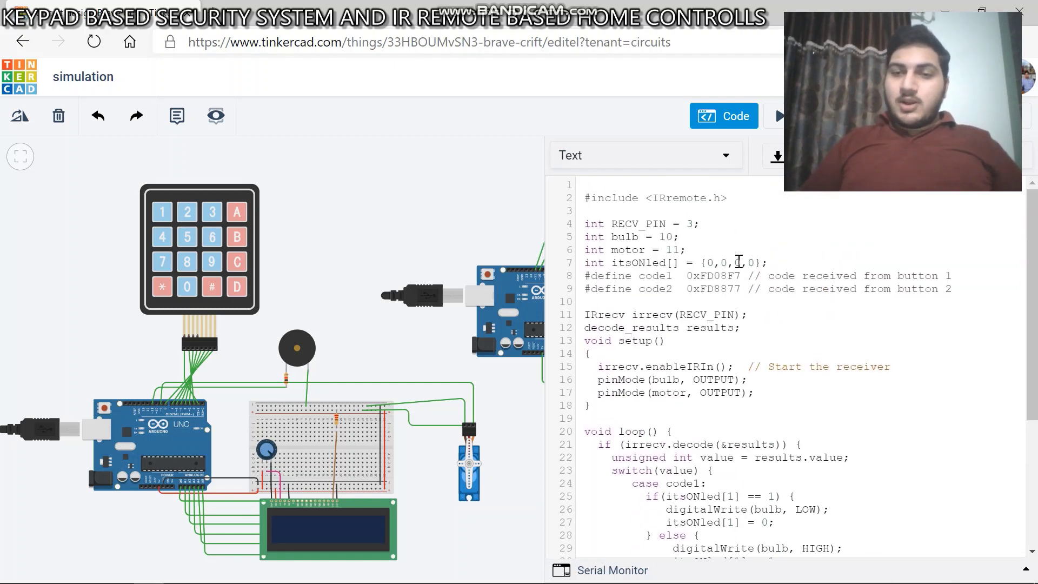
scroll(741, 248, down, 1)
scroll(741, 248, down, 3)
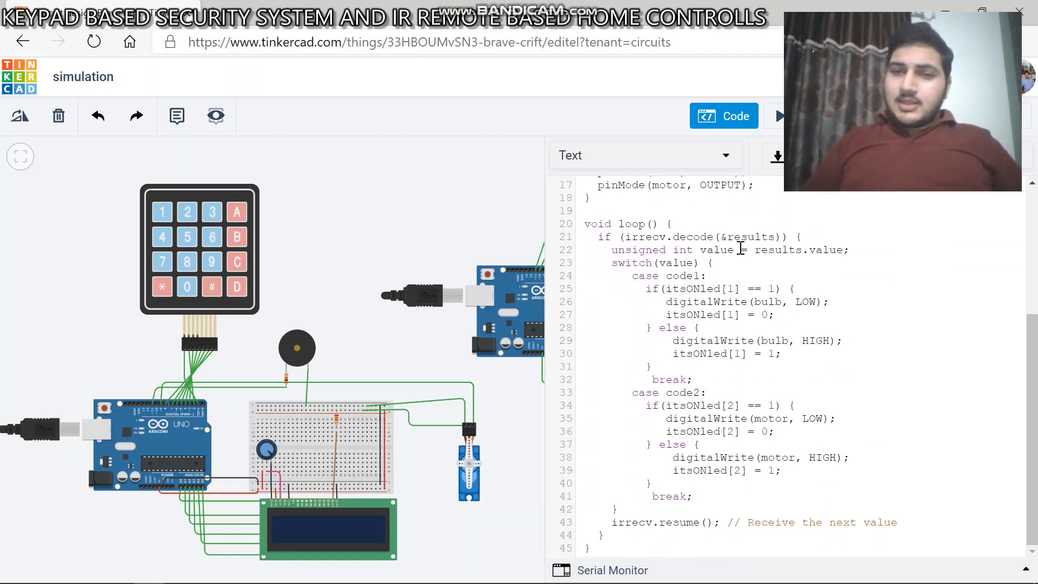
scroll(740, 248, up, 5)
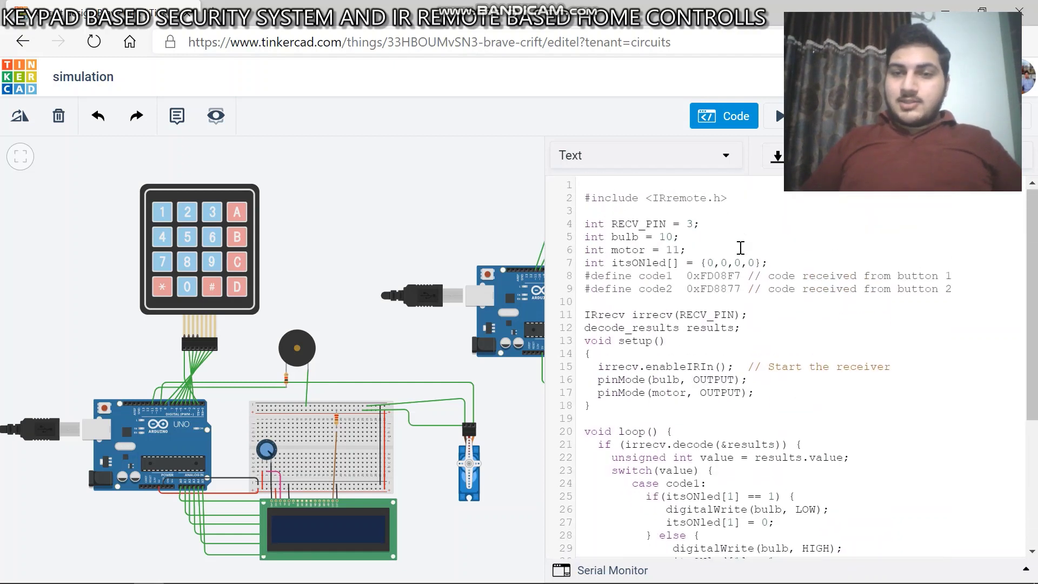
scroll(742, 238, down, 4)
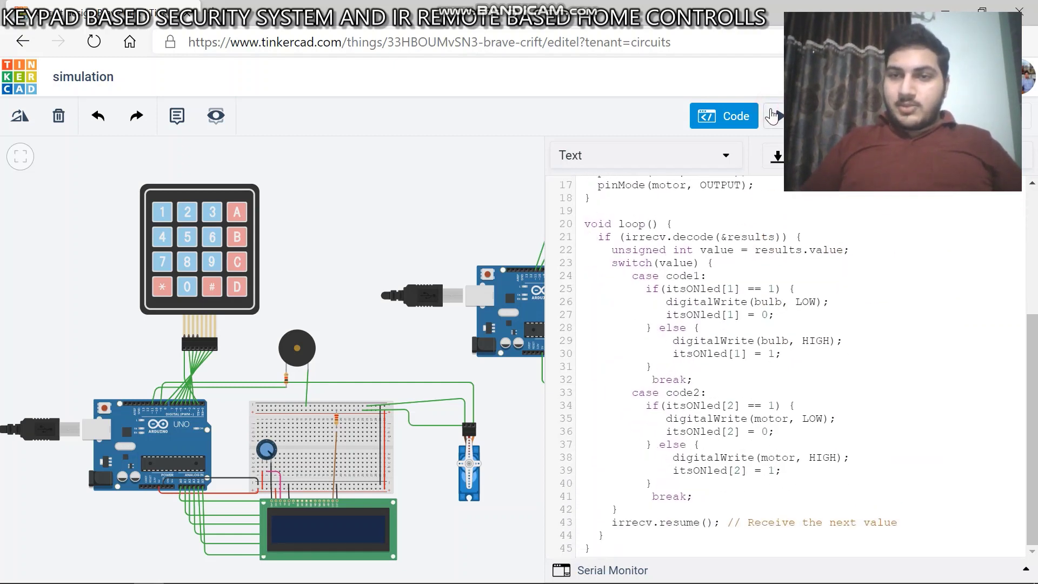
Start the simulation, hide the code, and switch the light bulb on and off with remote button 1
click(772, 114)
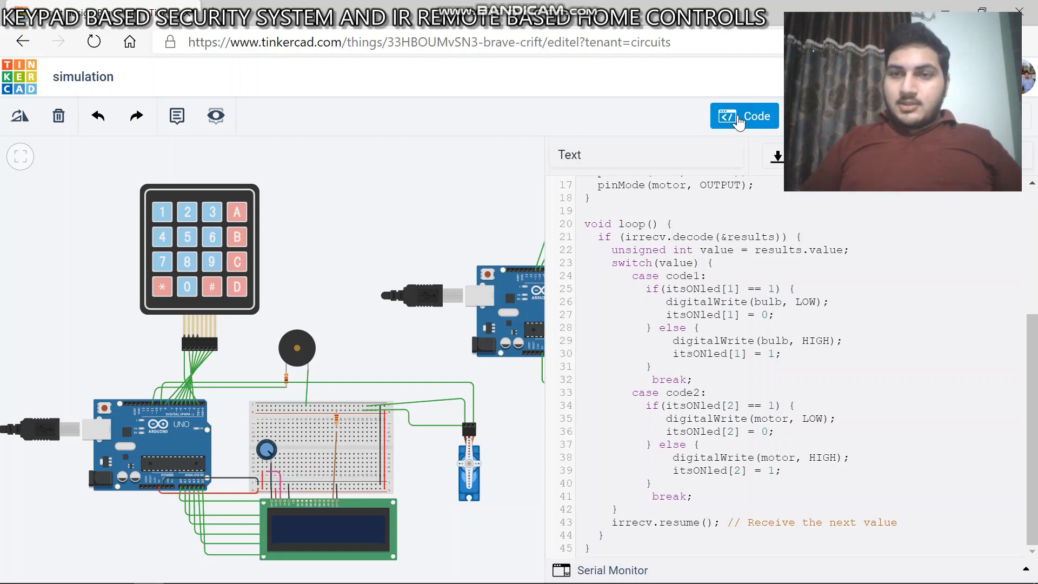
click(739, 120)
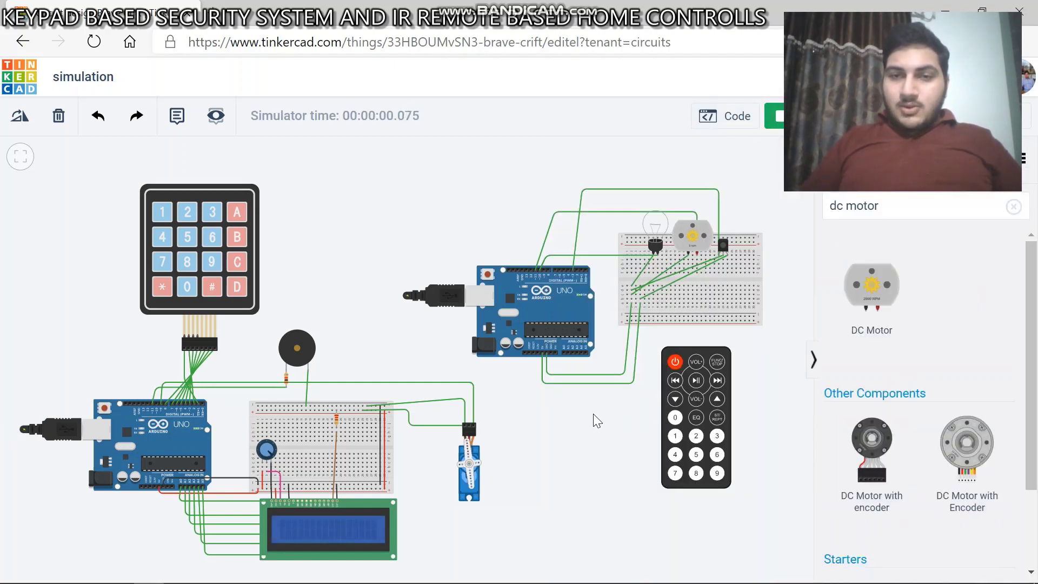
click(674, 437)
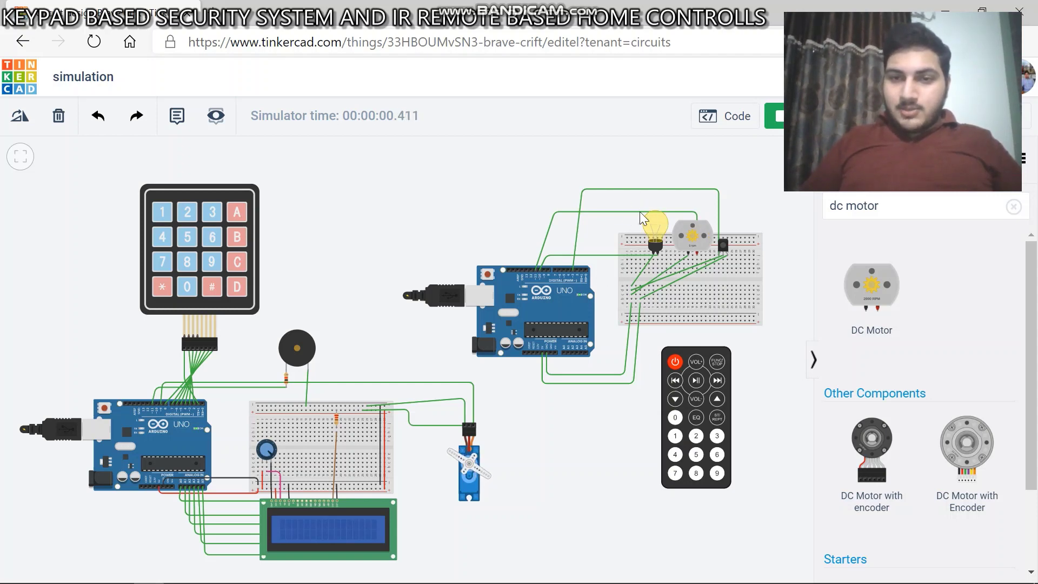
click(674, 439)
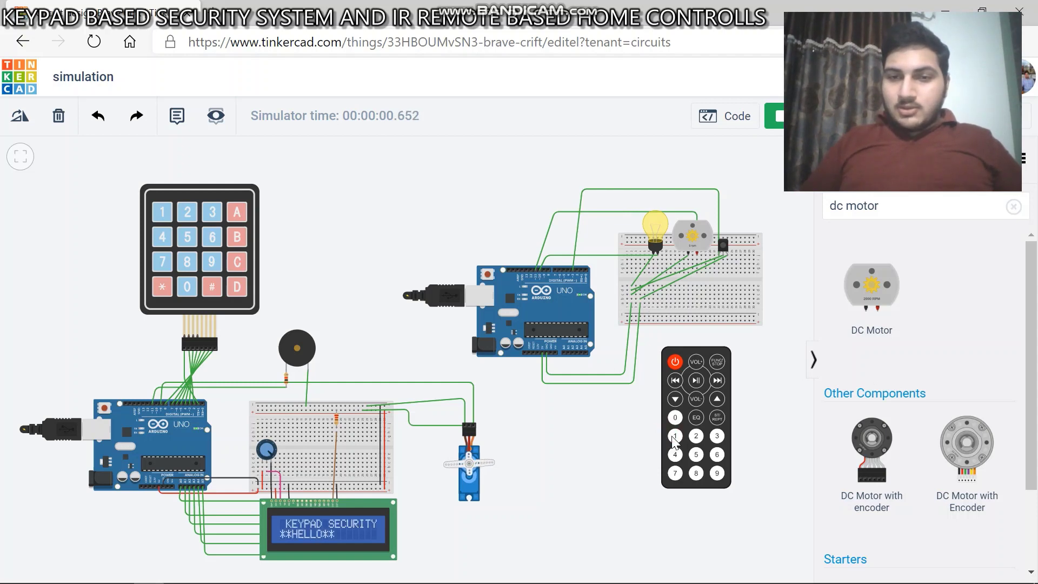
Switch the DC motor on and off with remote button 2 to test its response, and bring the whole circuit back into view
click(695, 437)
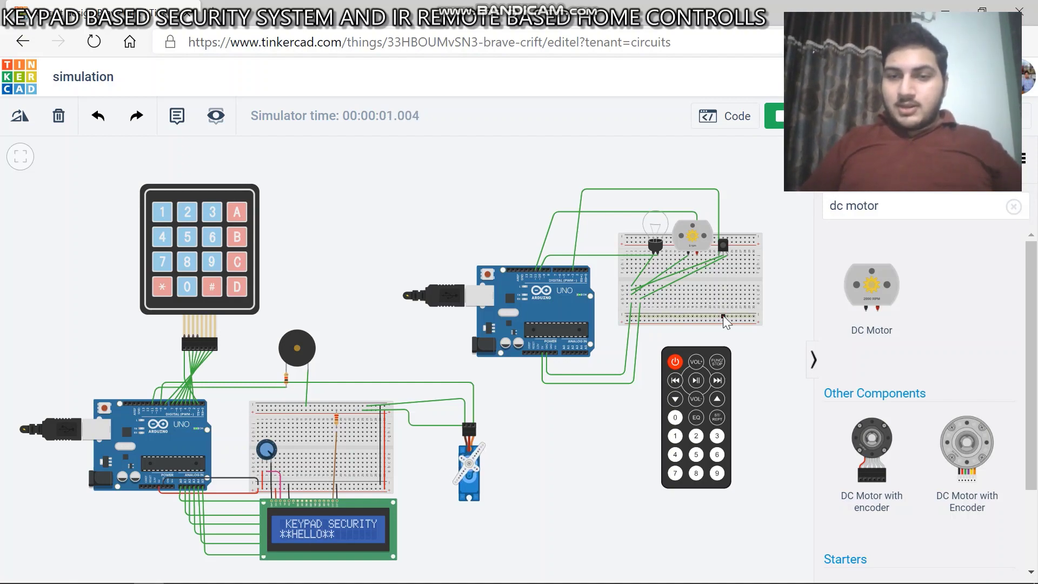
scroll(722, 316, up, 2)
scroll(722, 316, up, 2)
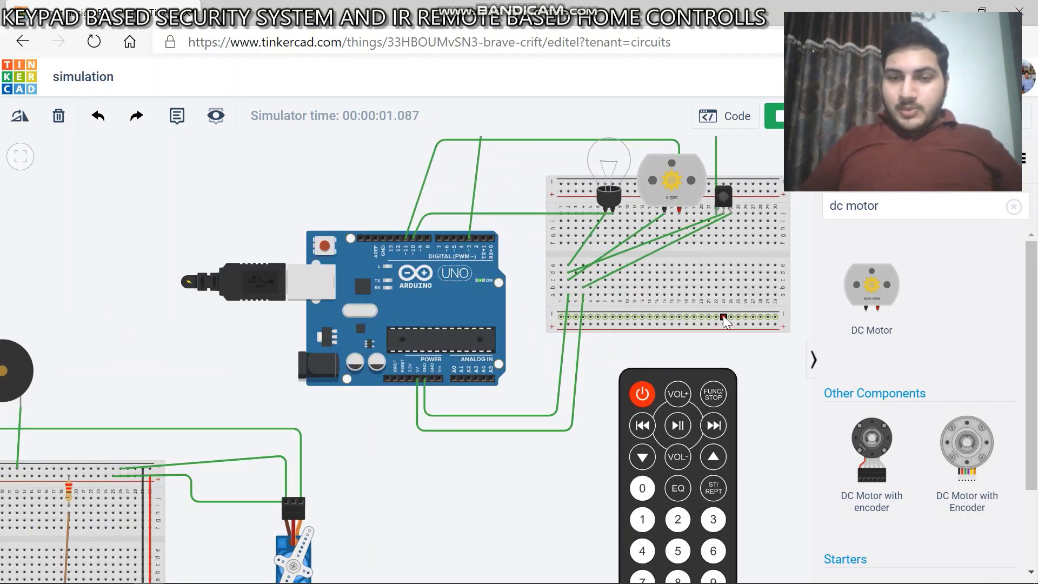
click(677, 519)
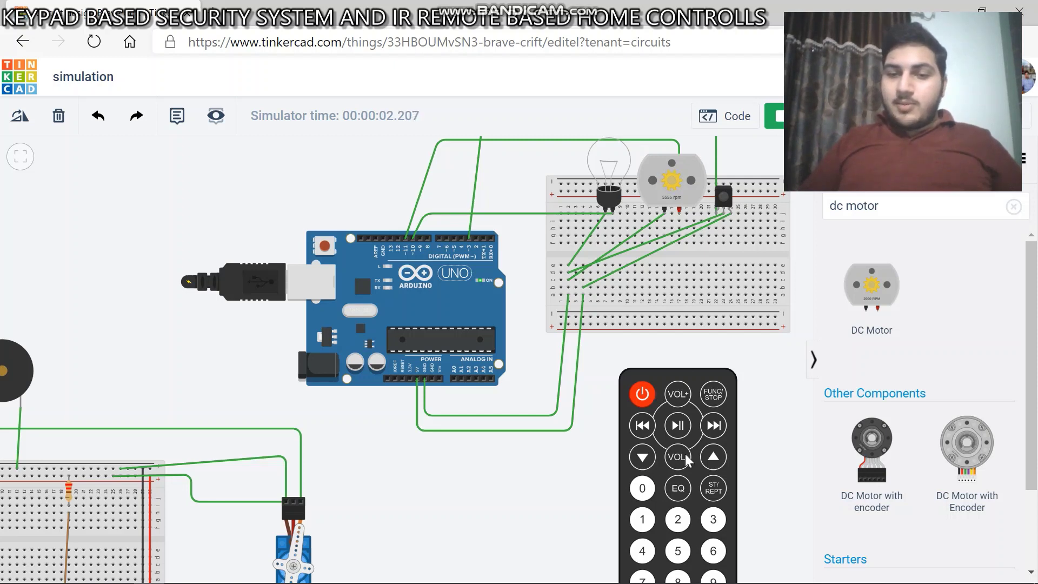
click(678, 518)
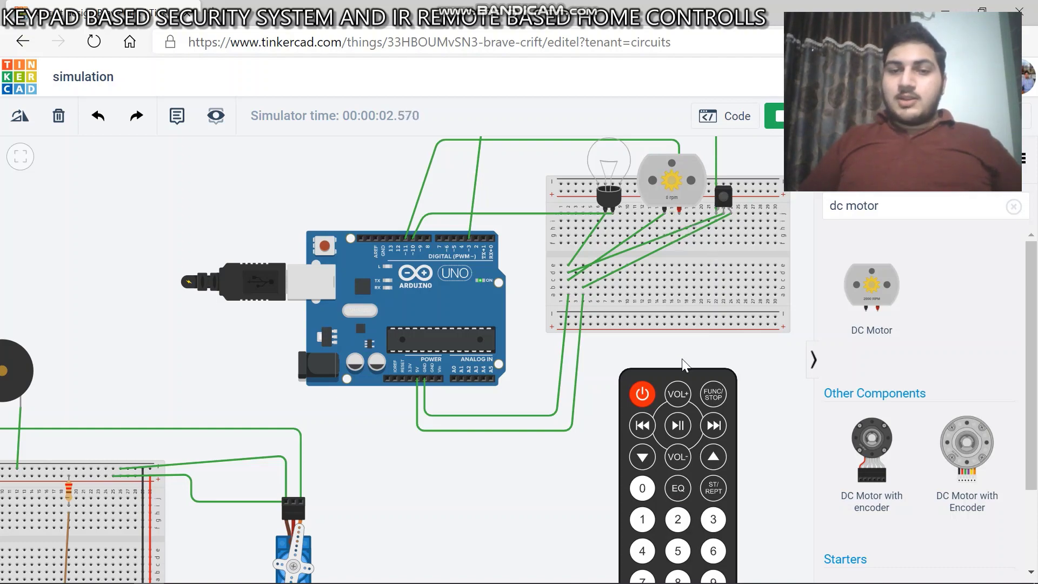
scroll(682, 358, down, 5)
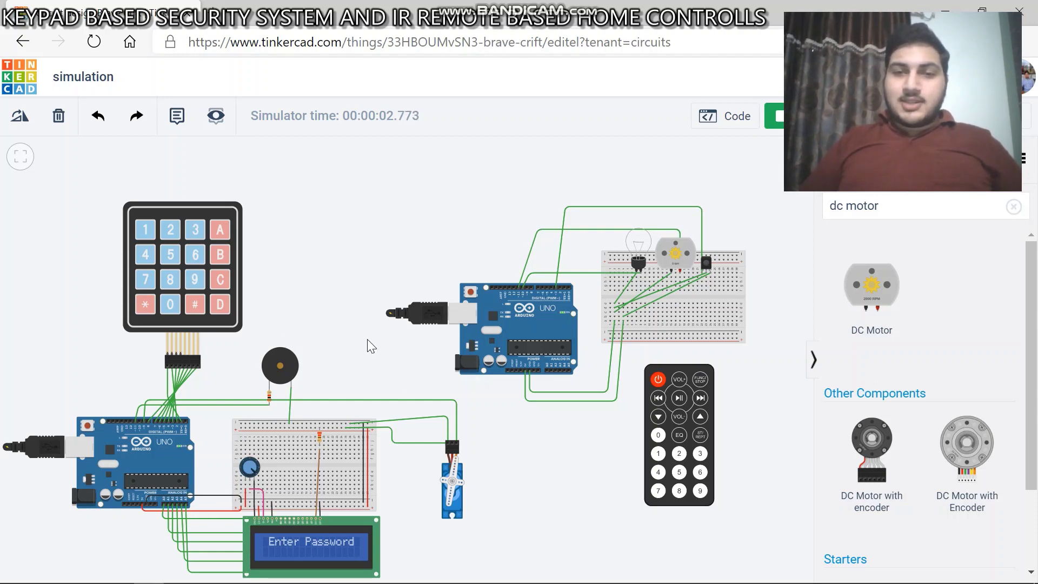
drag(592, 423, 598, 420)
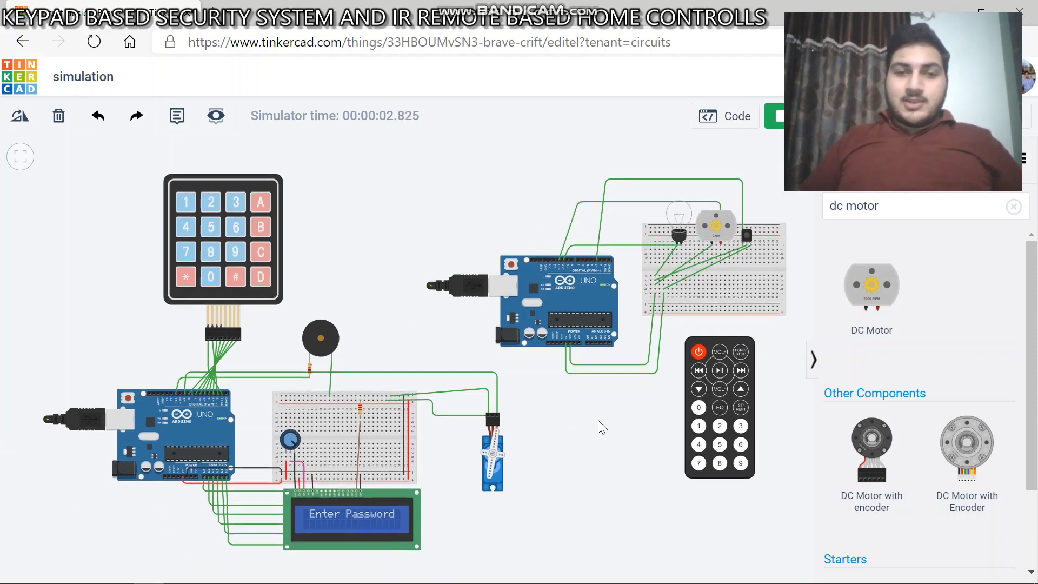